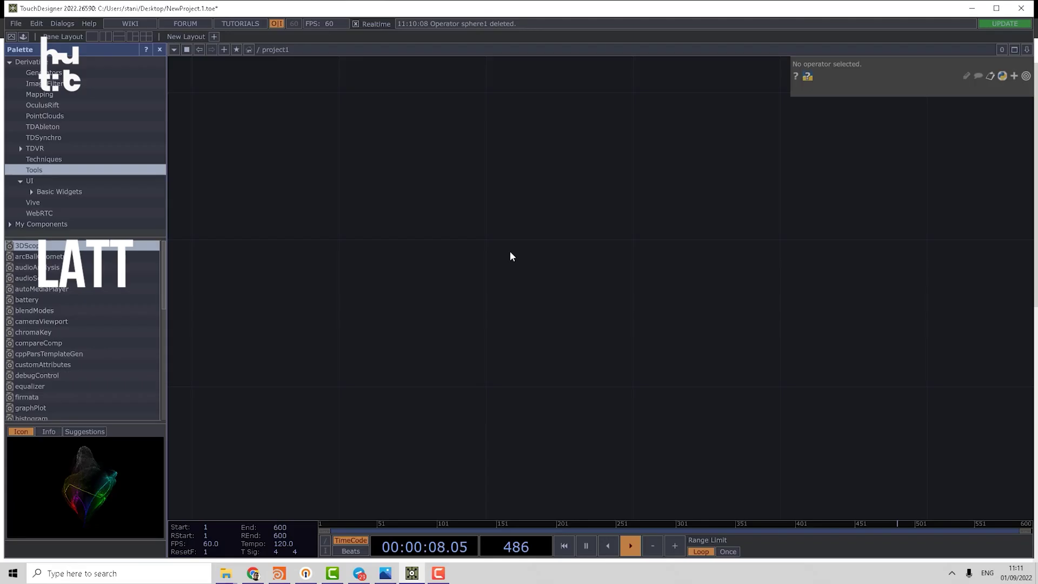
# - Add a Sphere SOP to the empty network and position it
pyautogui.press('Tab')
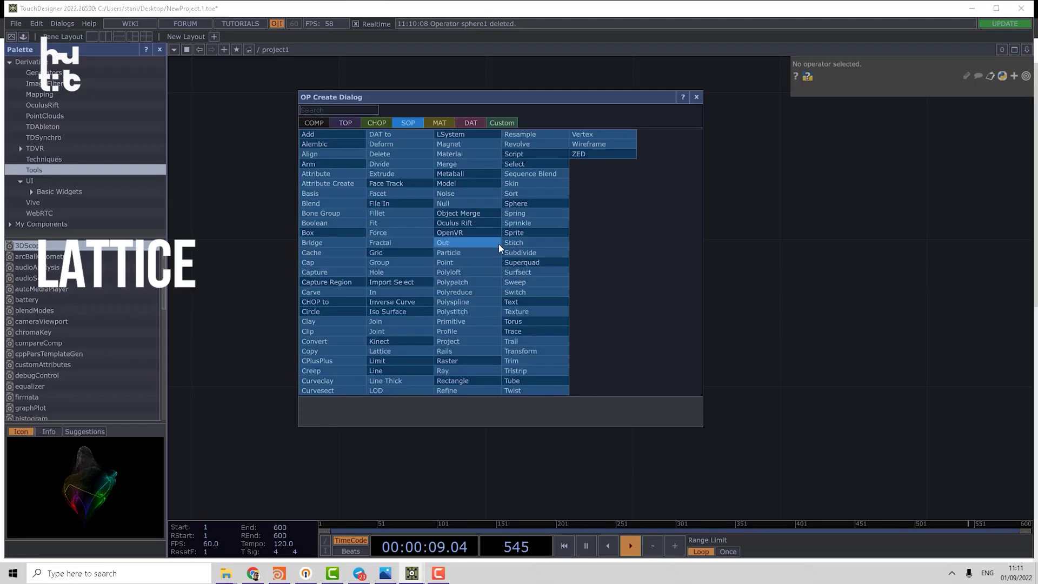
pyautogui.write('g')
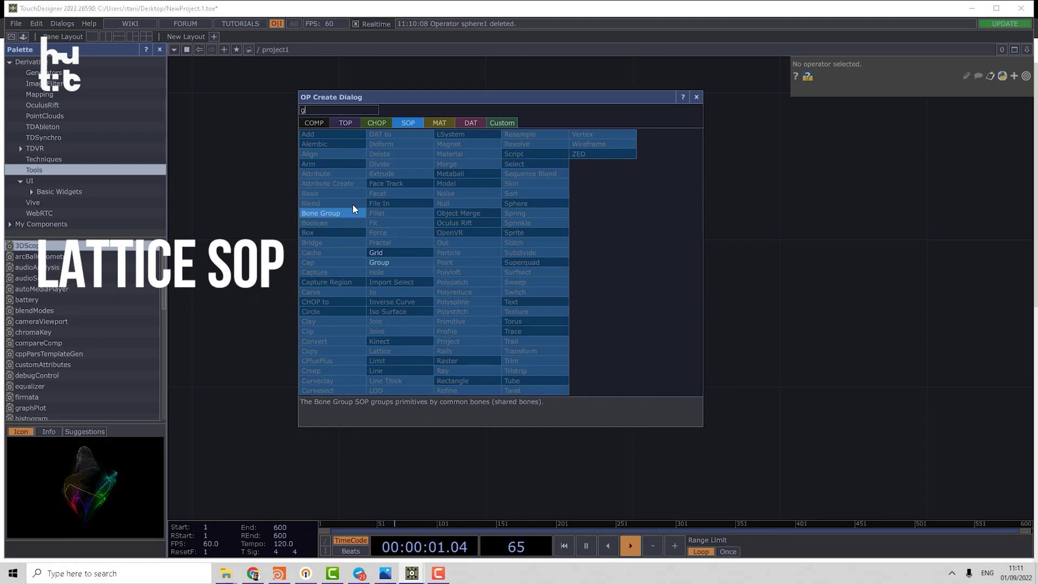
pyautogui.doubleClick(716, 189)
pyautogui.write('c')
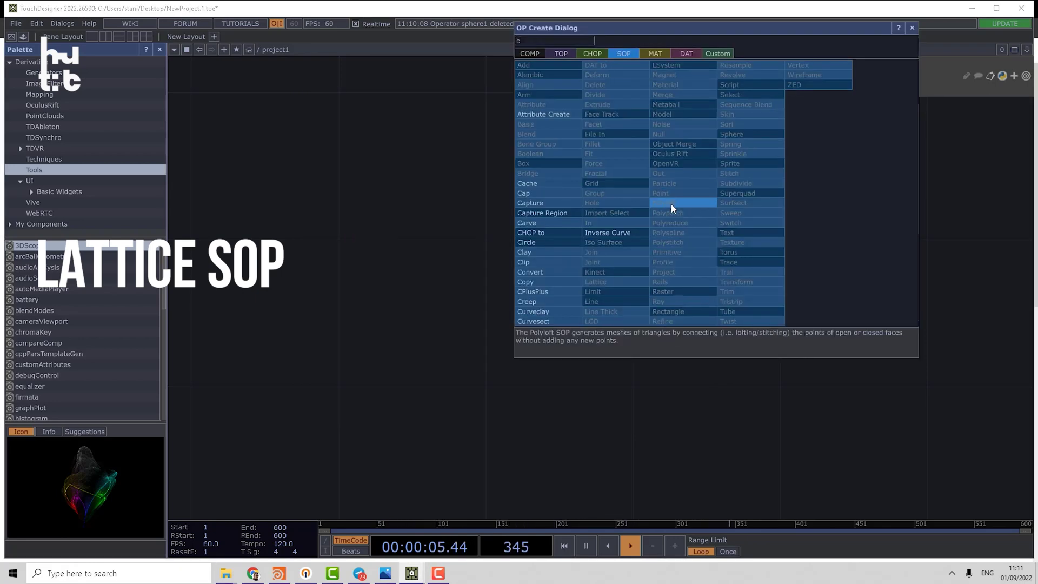
pyautogui.press('BackSpace')
pyautogui.write('s')
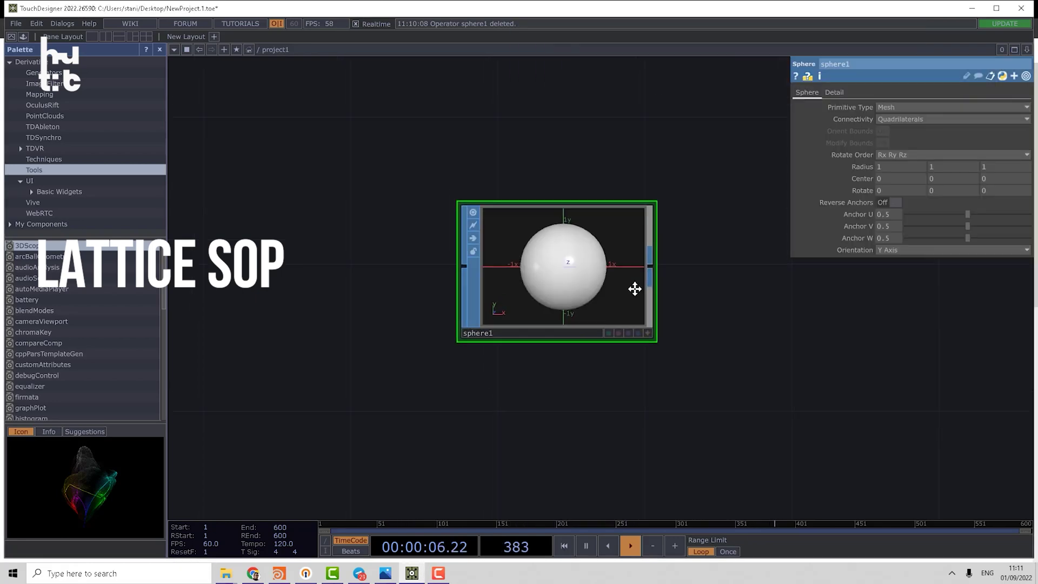
pyautogui.moveTo(635, 287); pyautogui.dragTo(528, 341)
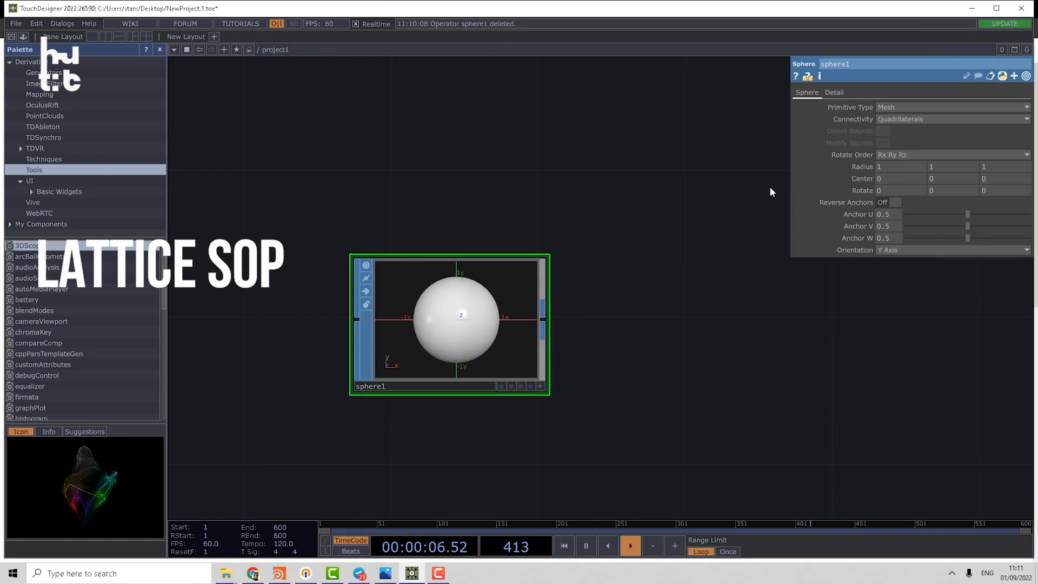
# - Set the sphere's primitive type to Polygon and its frequency to 30
pyautogui.click(899, 108)
pyautogui.click(898, 131)
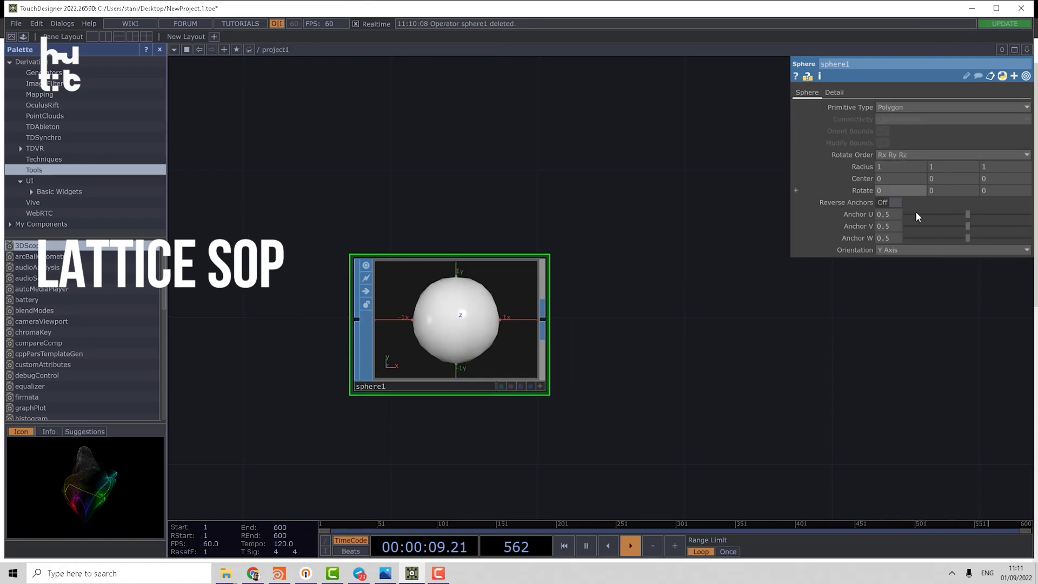
pyautogui.click(834, 92)
pyautogui.moveTo(946, 108); pyautogui.dragTo(1029, 107)
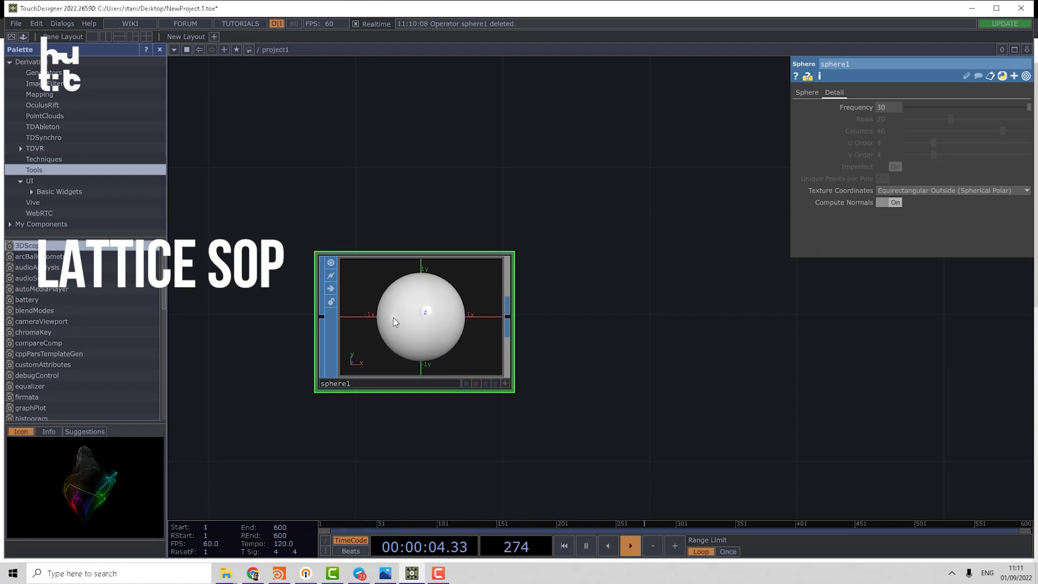
# - Add a Lattice SOP beside the sphere and connect the sphere's output to its first input
pyautogui.click(507, 317)
pyautogui.click(604, 301)
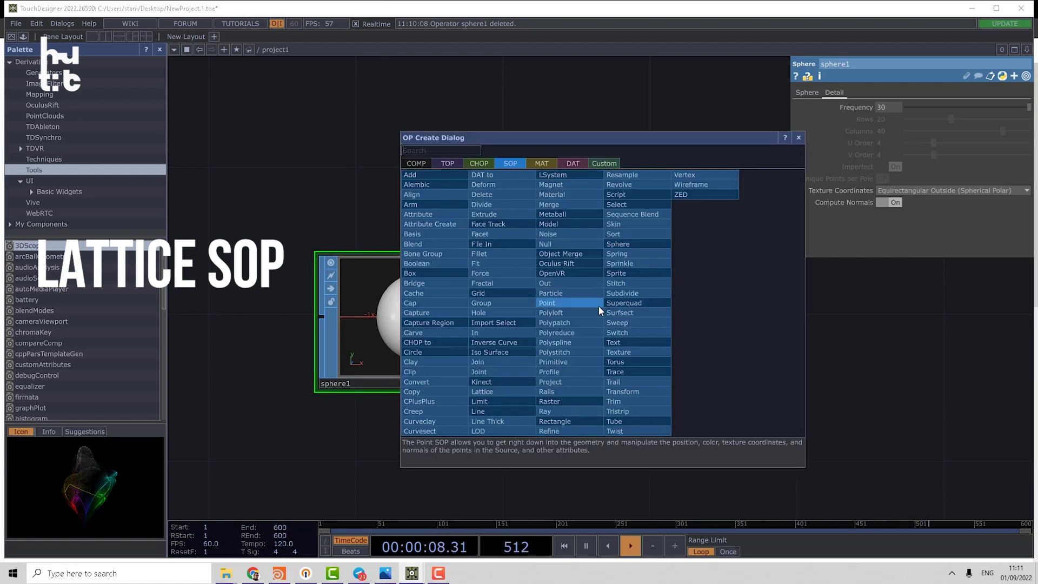
pyautogui.click(500, 390)
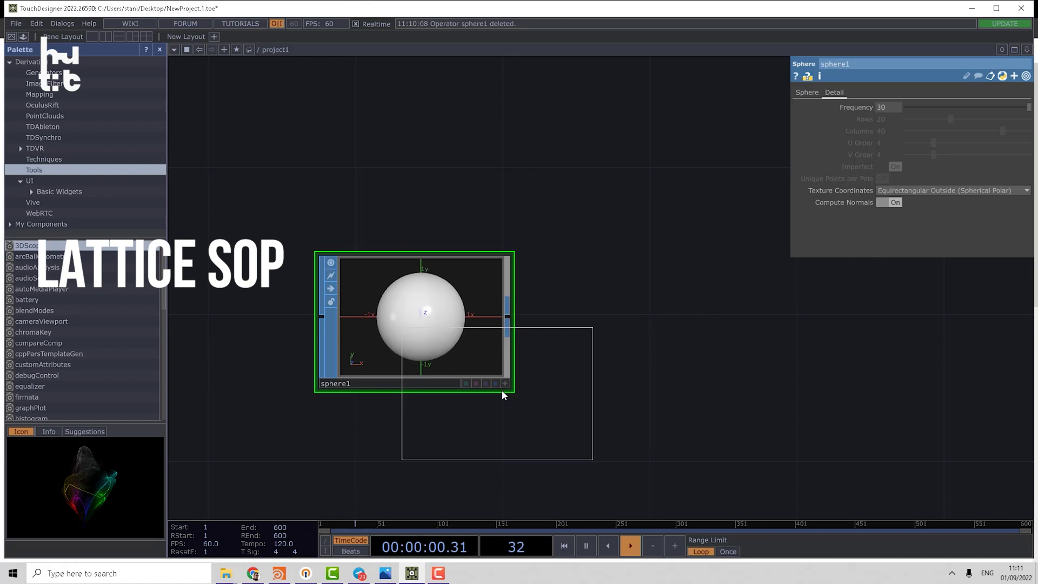
pyautogui.click(673, 322)
pyautogui.click(508, 317)
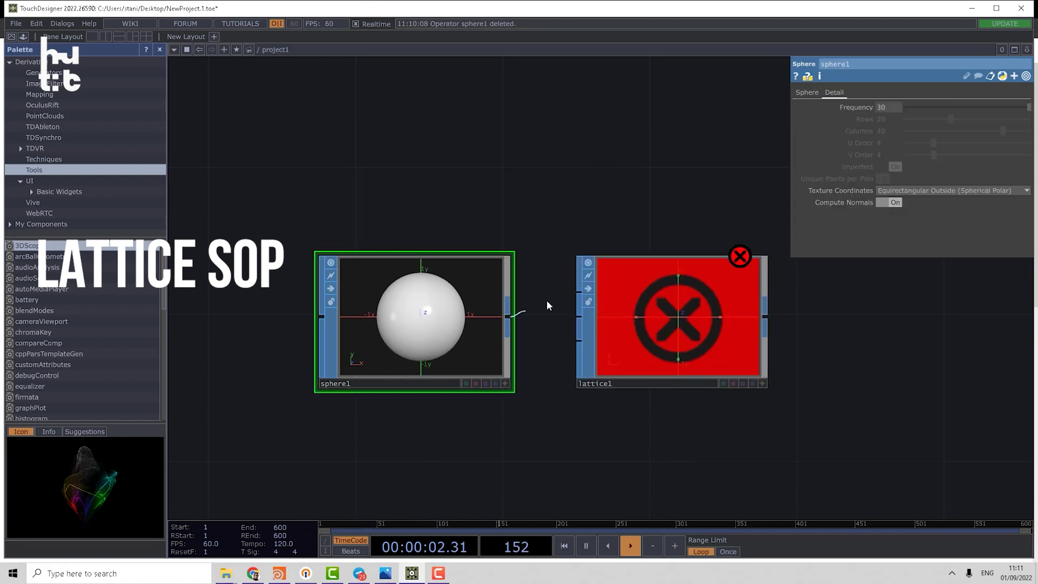
pyautogui.click(580, 294)
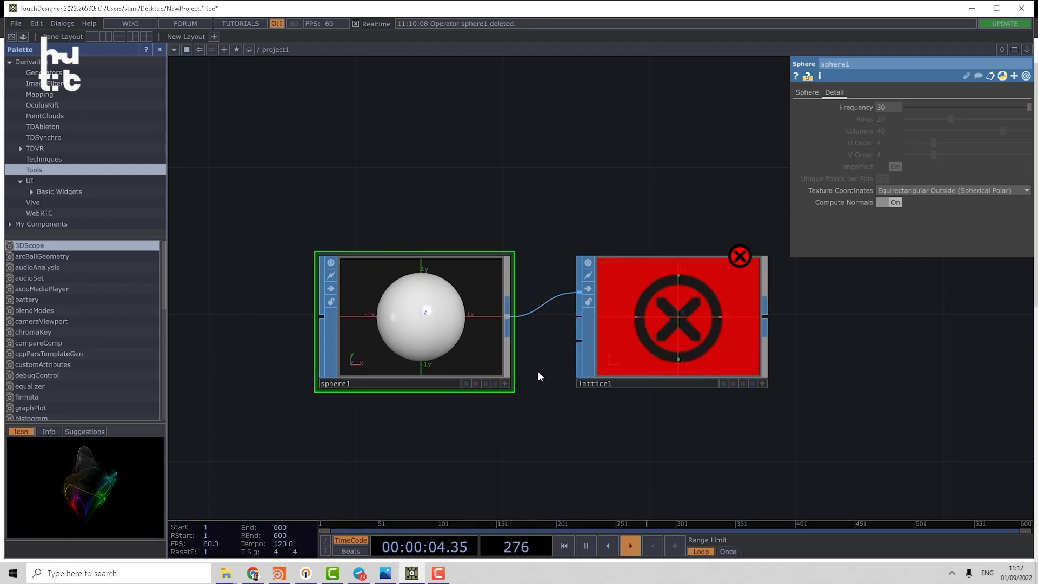
# - Add a Box SOP and place it below the sphere node
pyautogui.moveTo(537, 371); pyautogui.dragTo(560, 342)
pyautogui.moveTo(438, 322); pyautogui.dragTo(403, 249)
pyautogui.moveTo(491, 348); pyautogui.dragTo(518, 356)
pyautogui.press('Tab')
pyautogui.write('b')
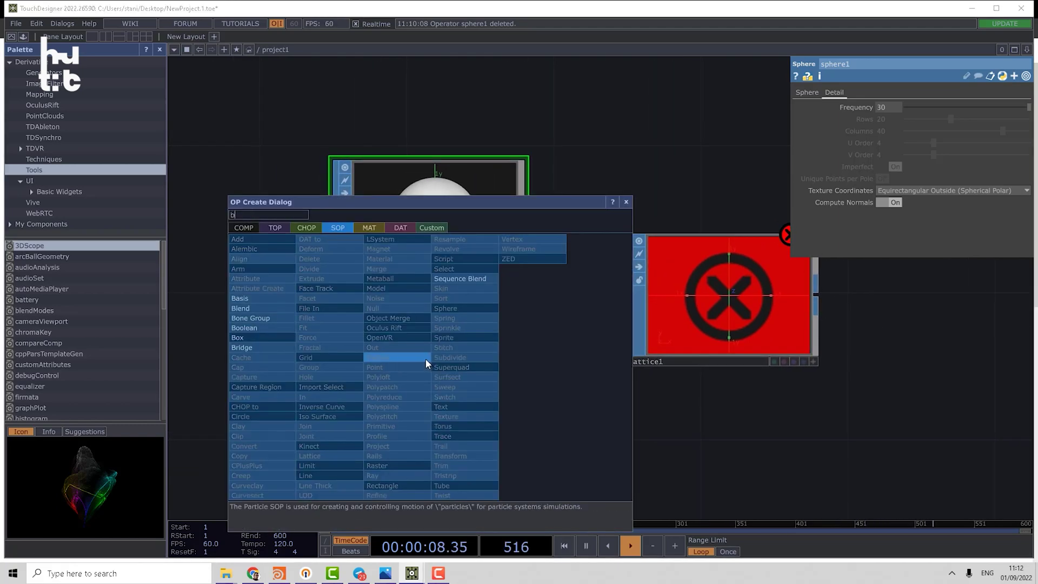
pyautogui.click(238, 338)
pyautogui.click(385, 407)
pyautogui.scroll(-3, 501, 393)
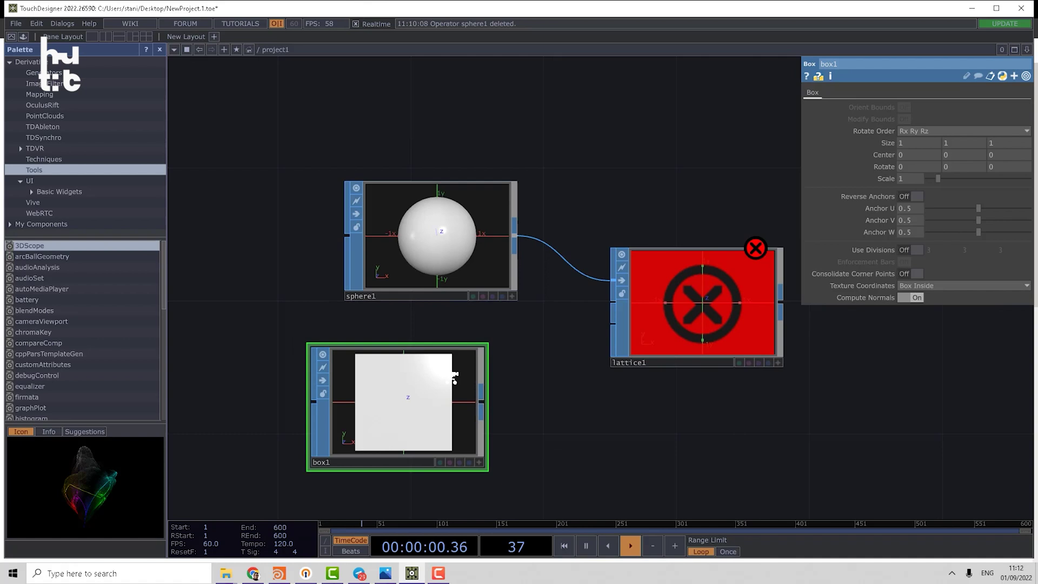
pyautogui.moveTo(502, 395); pyautogui.dragTo(515, 392)
pyautogui.moveTo(407, 381); pyautogui.dragTo(459, 407)
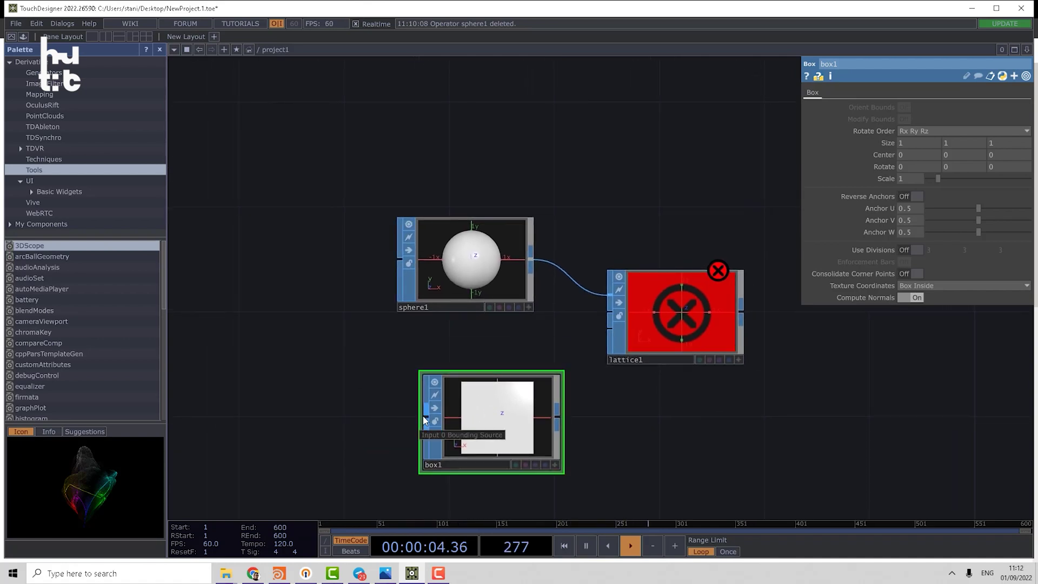
# - Connect the sphere to the box's bounding source input and show the box as an angled wireframe in its node viewer
pyautogui.moveTo(530, 259); pyautogui.dragTo(425, 416)
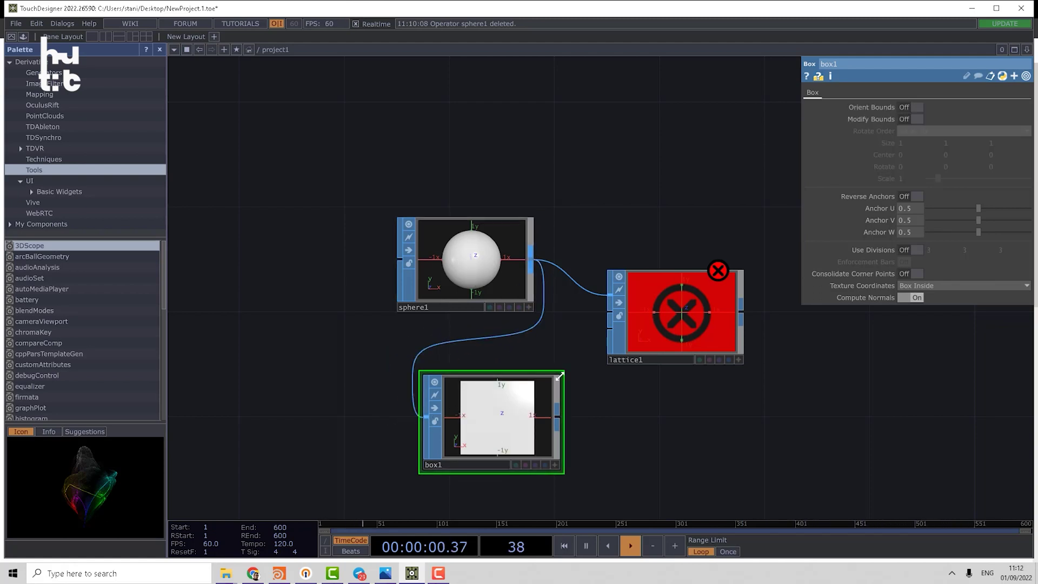
pyautogui.moveTo(562, 473)
pyautogui.mouseDown()
pyautogui.moveTo(530, 472)
pyautogui.moveTo(545, 468)
pyautogui.mouseUp()
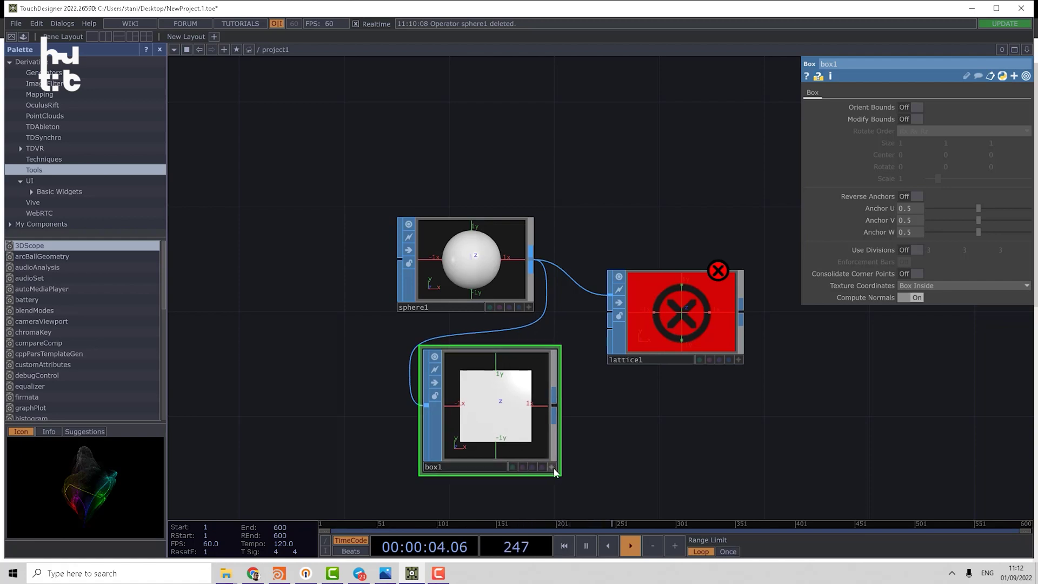
pyautogui.click(551, 466)
pyautogui.moveTo(492, 420); pyautogui.dragTo(533, 449)
pyautogui.click(551, 466)
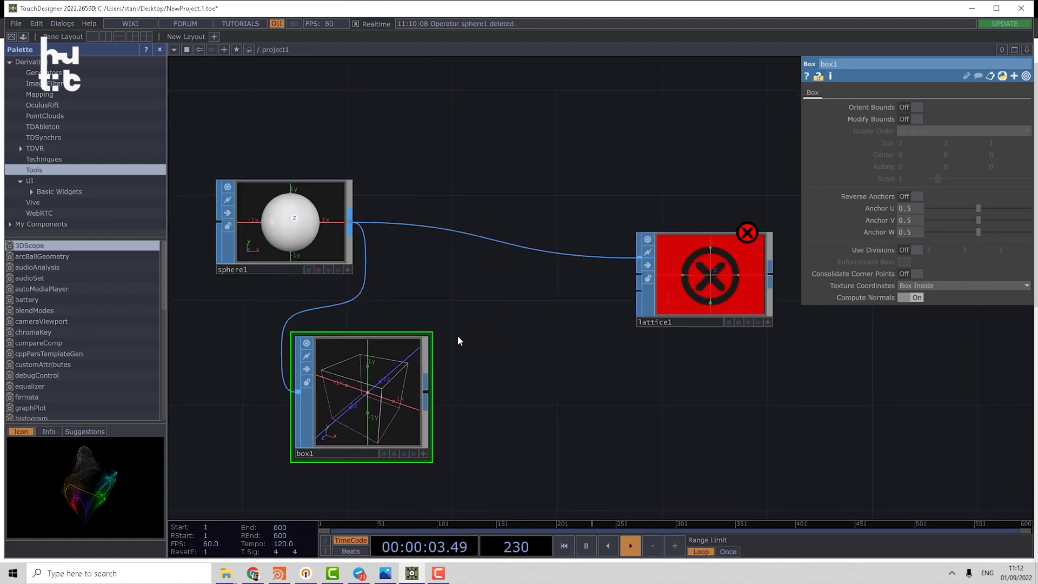
# - Connect the box's output to the lattice's second input
pyautogui.click(696, 275)
pyautogui.click(425, 390)
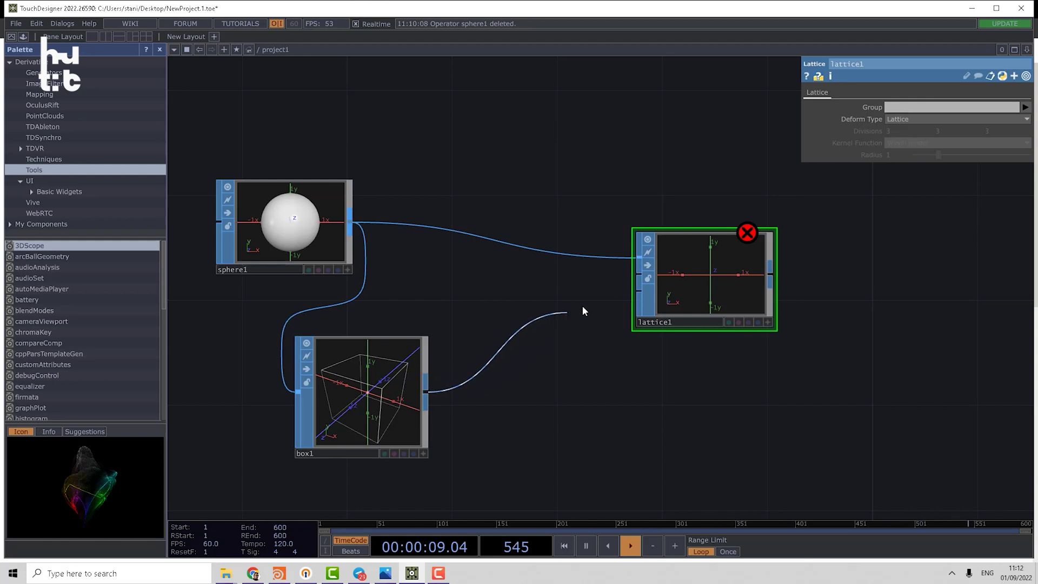
pyautogui.click(636, 273)
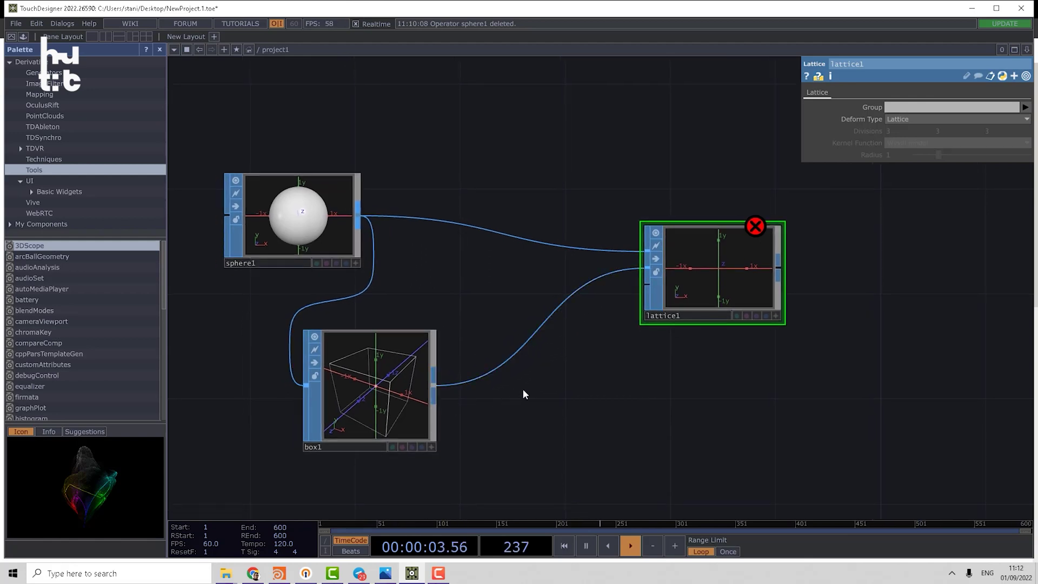
# - Add a Null SOP fed by the box and connect its output to the lattice's third input
pyautogui.press('Tab')
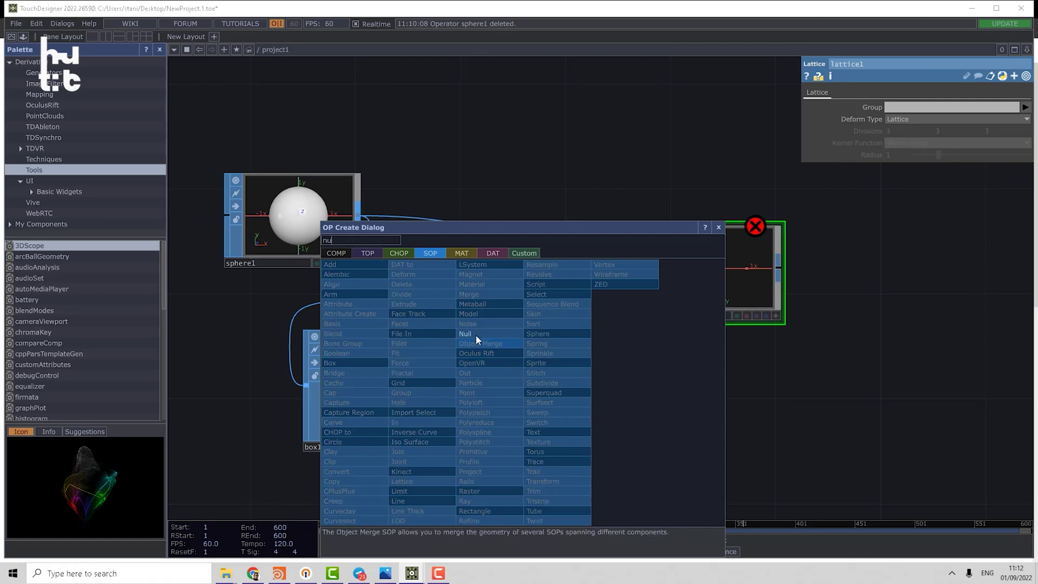
pyautogui.click(473, 334)
pyautogui.click(557, 403)
pyautogui.moveTo(434, 386); pyautogui.dragTo(489, 399)
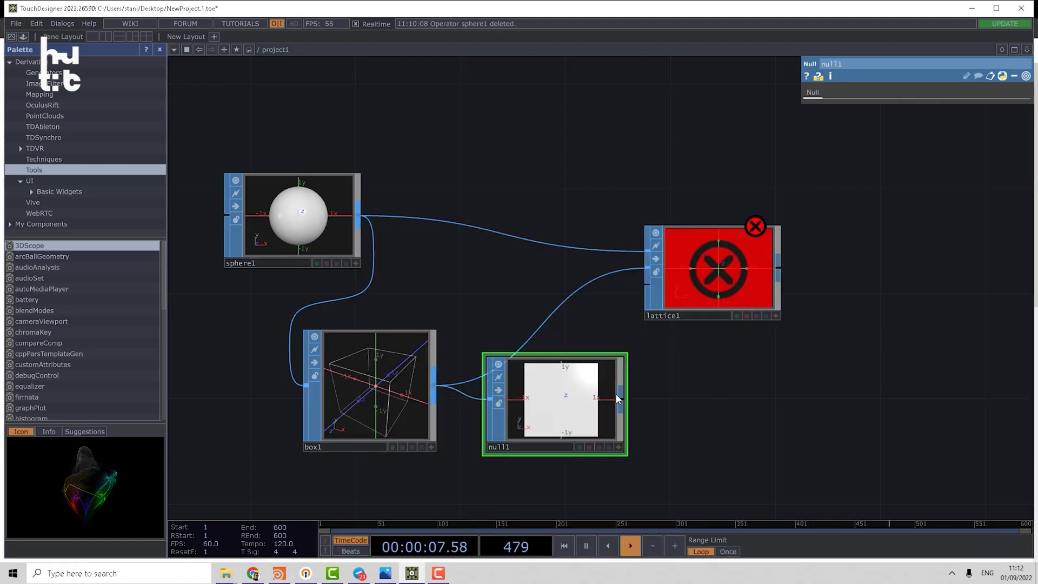
pyautogui.moveTo(620, 399); pyautogui.dragTo(648, 284)
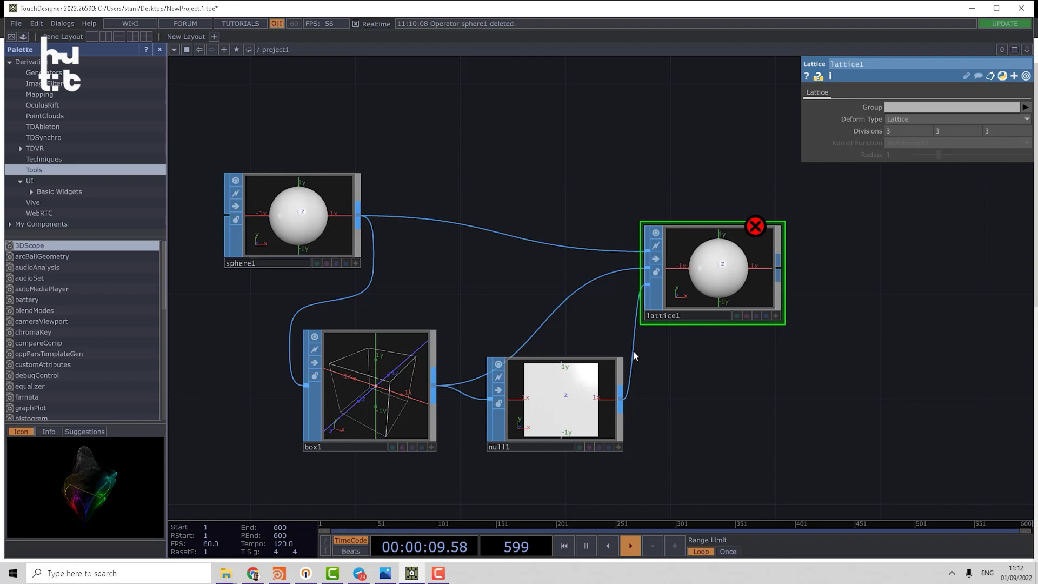
pyautogui.moveTo(663, 373); pyautogui.dragTo(603, 364)
pyautogui.moveTo(654, 289); pyautogui.dragTo(689, 282)
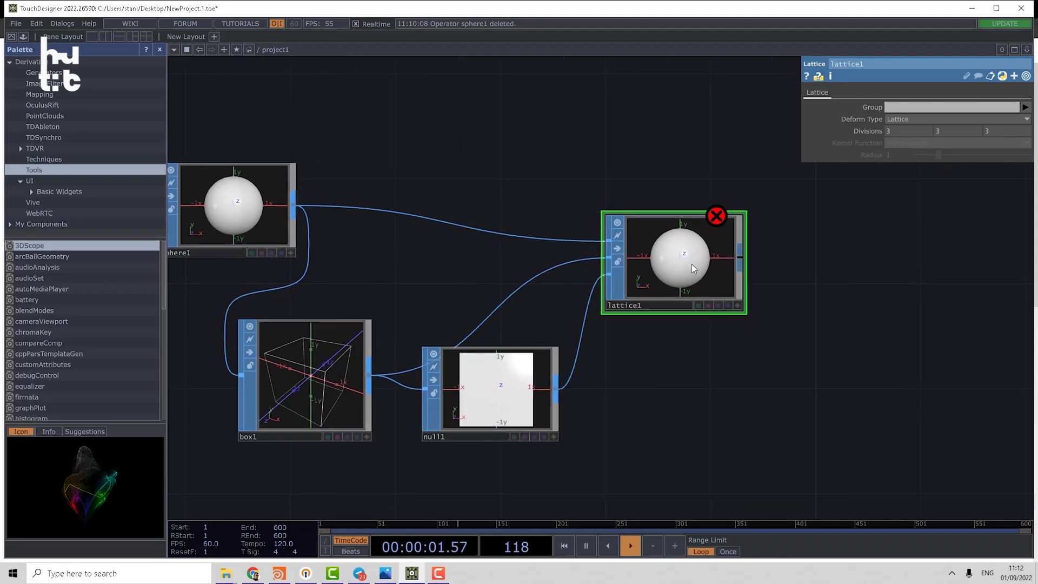
pyautogui.moveTo(691, 265); pyautogui.dragTo(640, 346, button='middle')
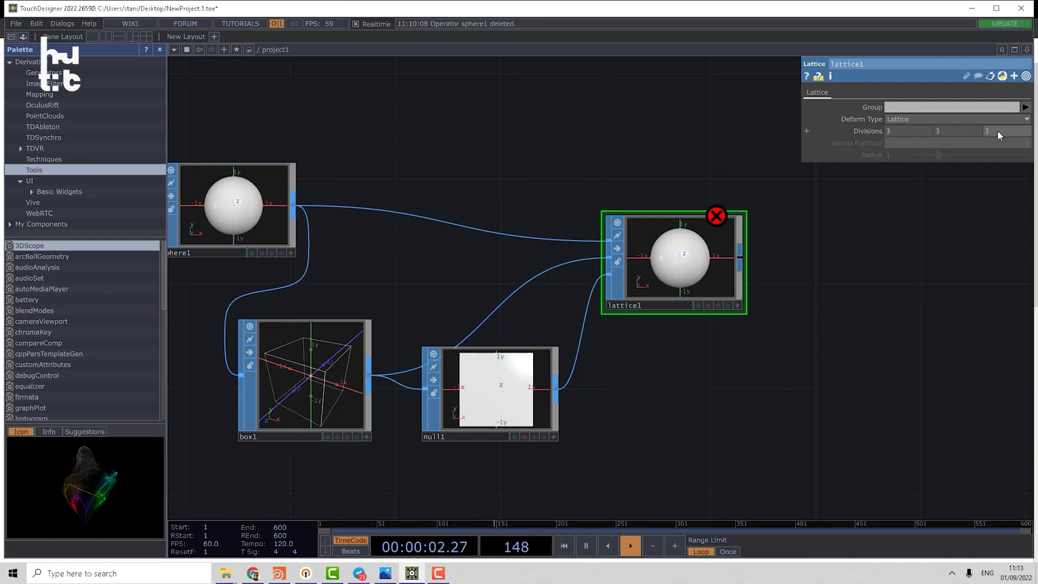
# - Turn on Use Divisions for the box with 3 × 3 × 3 divisions and inspect the grid in its viewer
pyautogui.click(319, 324)
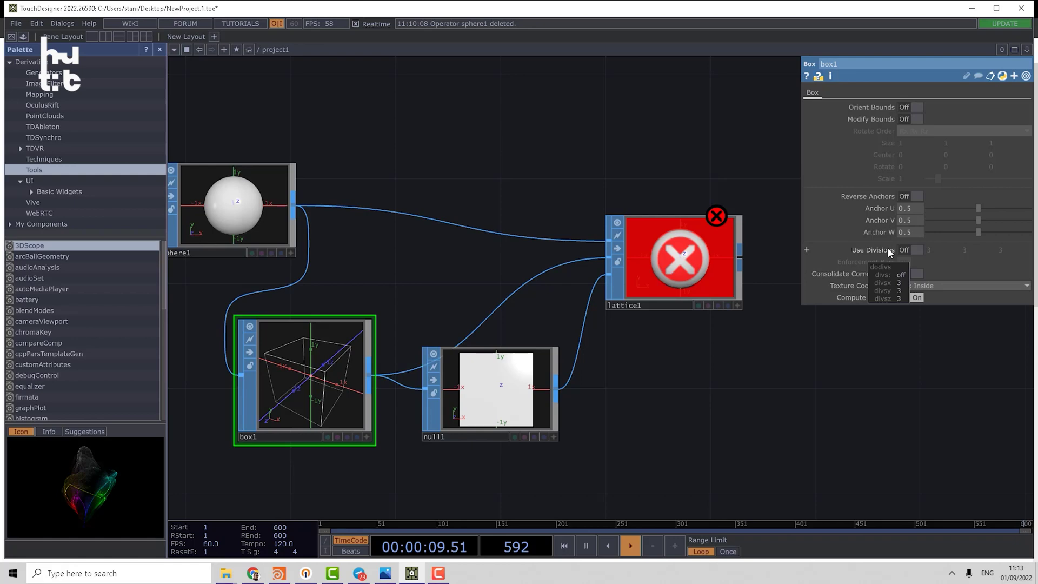
pyautogui.click(914, 250)
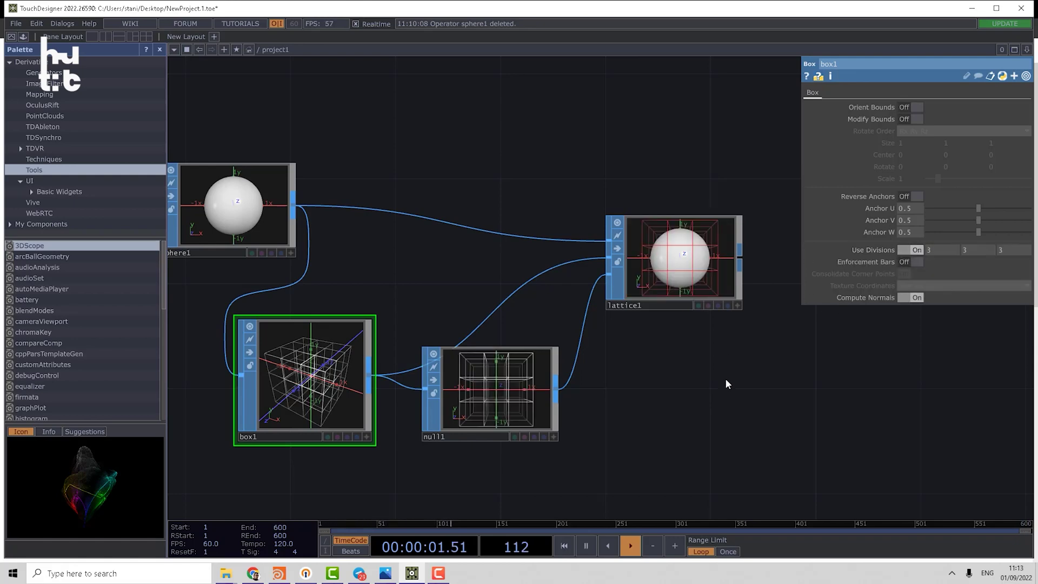
pyautogui.moveTo(726, 379); pyautogui.dragTo(727, 349)
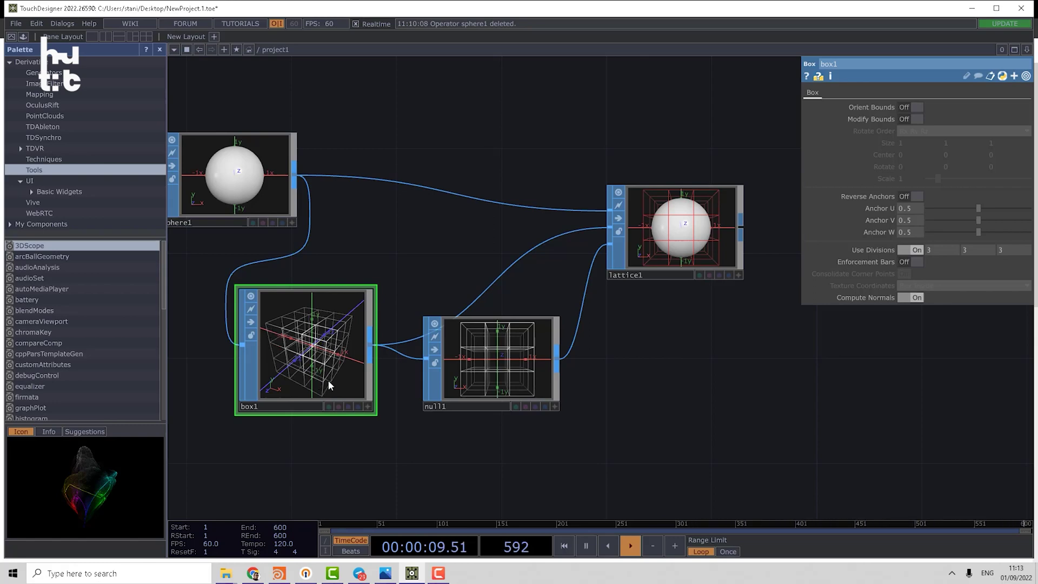
pyautogui.click(367, 406)
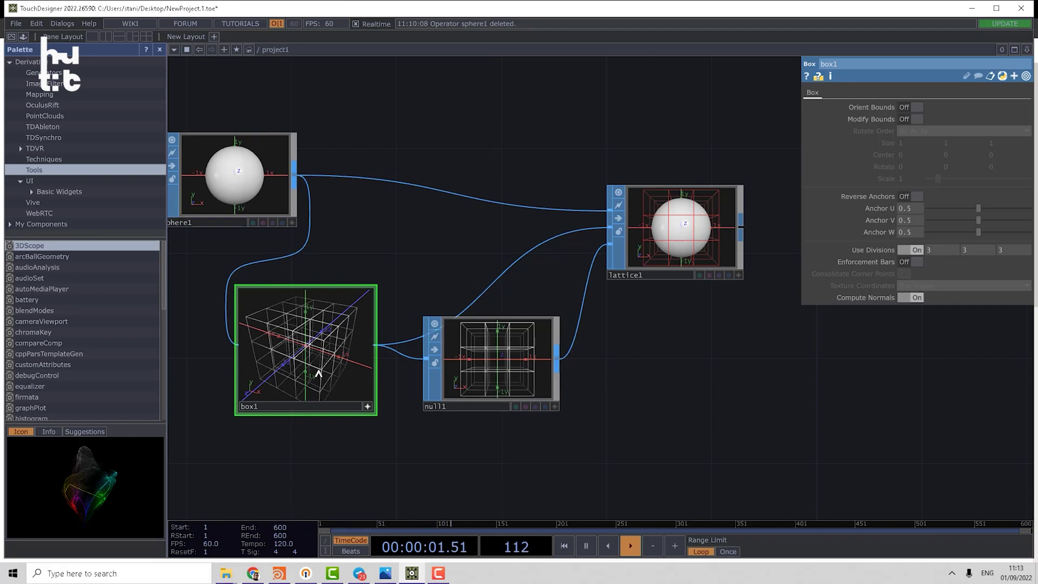
pyautogui.click(368, 405)
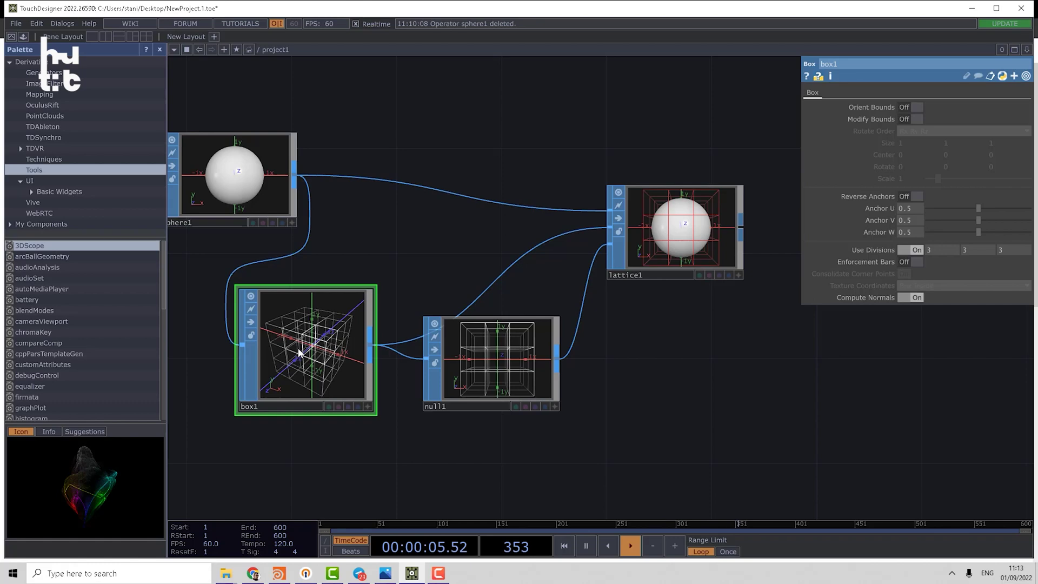
# - Check the lattice's divisions and move the null node lower in the network
pyautogui.click(663, 253)
pyautogui.moveTo(677, 336); pyautogui.dragTo(662, 302)
pyautogui.moveTo(528, 326); pyautogui.dragTo(530, 394)
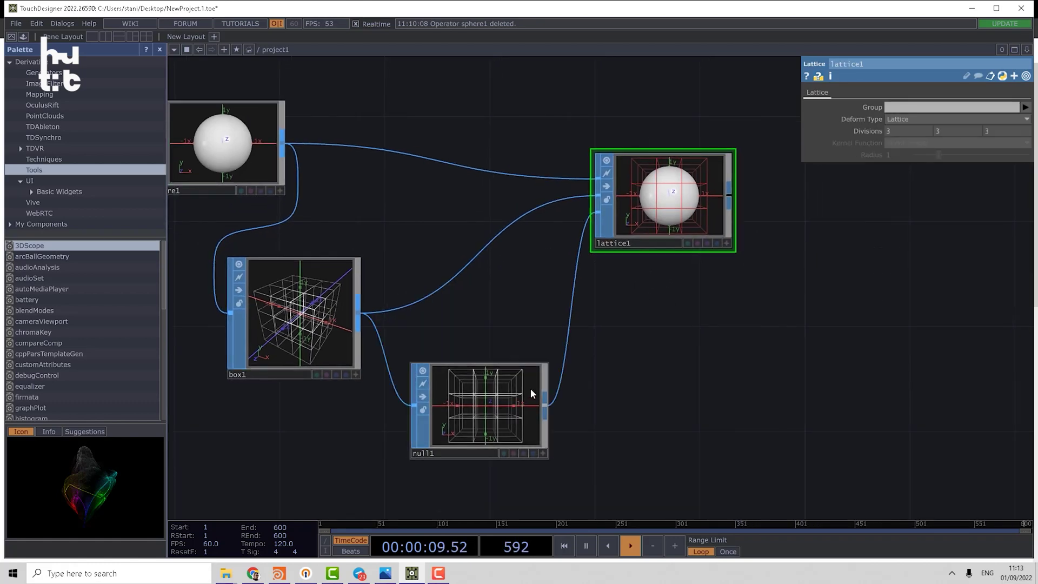
# - Try the Enforcement Bars option on the box and switch it back off
pyautogui.click(352, 313)
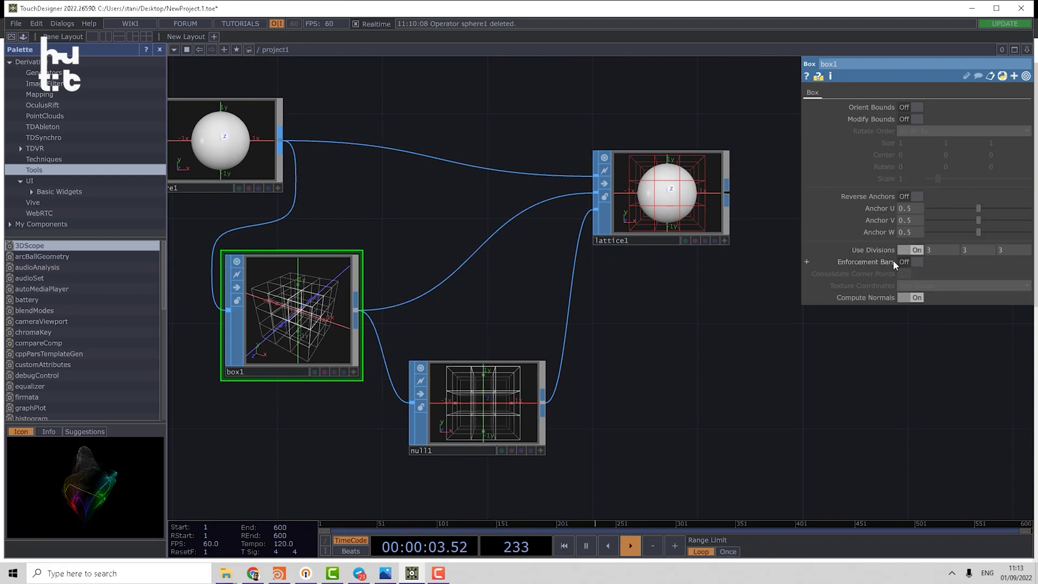
pyautogui.click(906, 263)
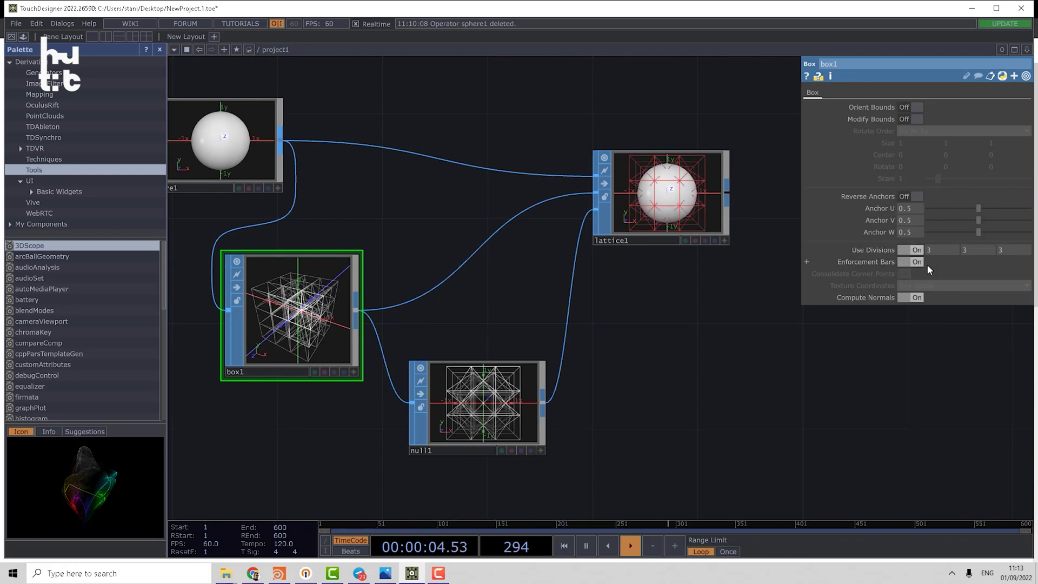
pyautogui.click(899, 262)
# - Move the lattice node lower beside the other nodes and check its Deform Type setting
pyautogui.moveTo(653, 178); pyautogui.dragTo(679, 229)
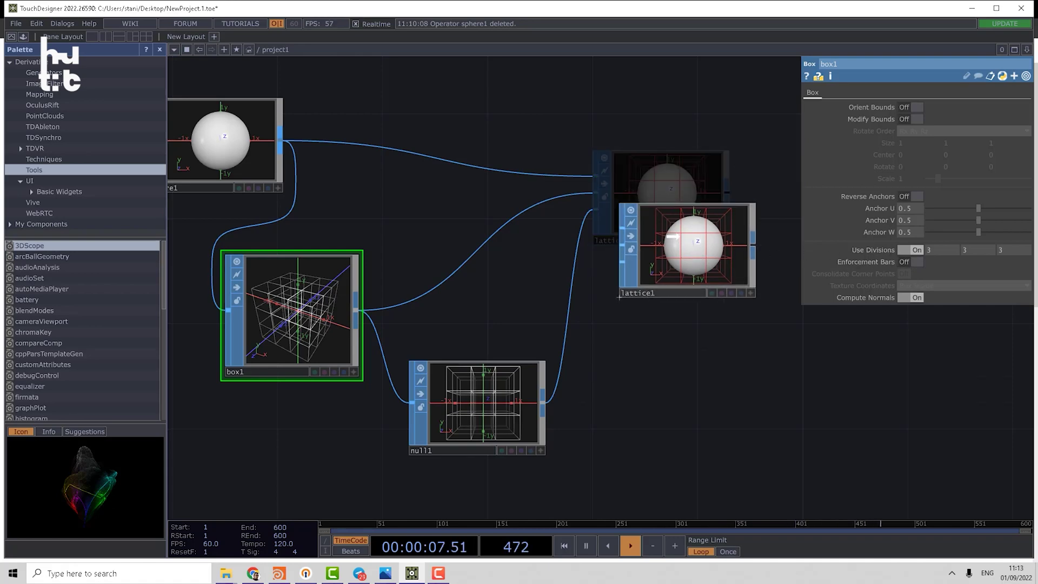
pyautogui.click(689, 254)
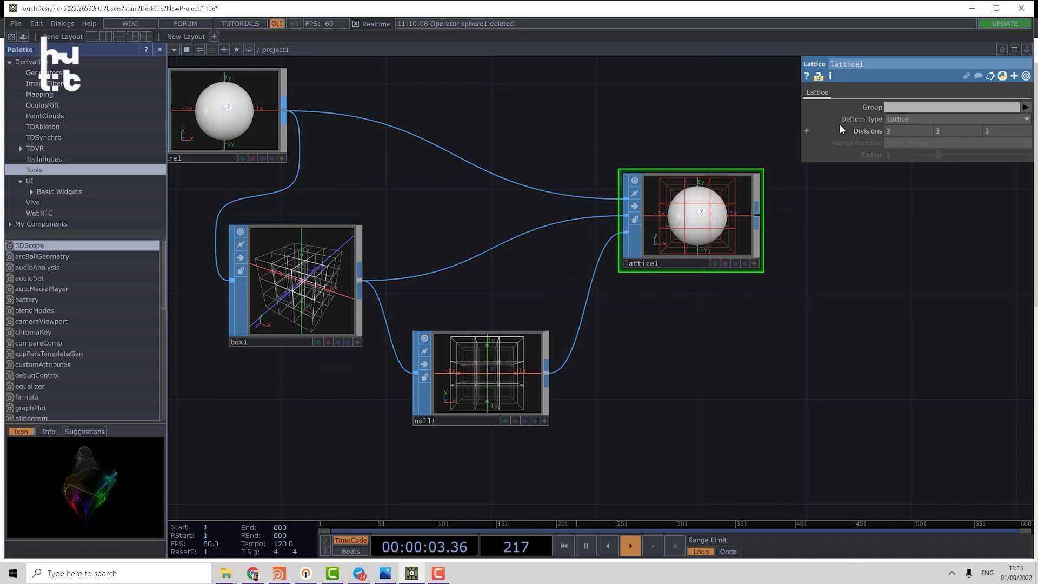
pyautogui.click(909, 120)
pyautogui.moveTo(692, 346); pyautogui.dragTo(692, 330)
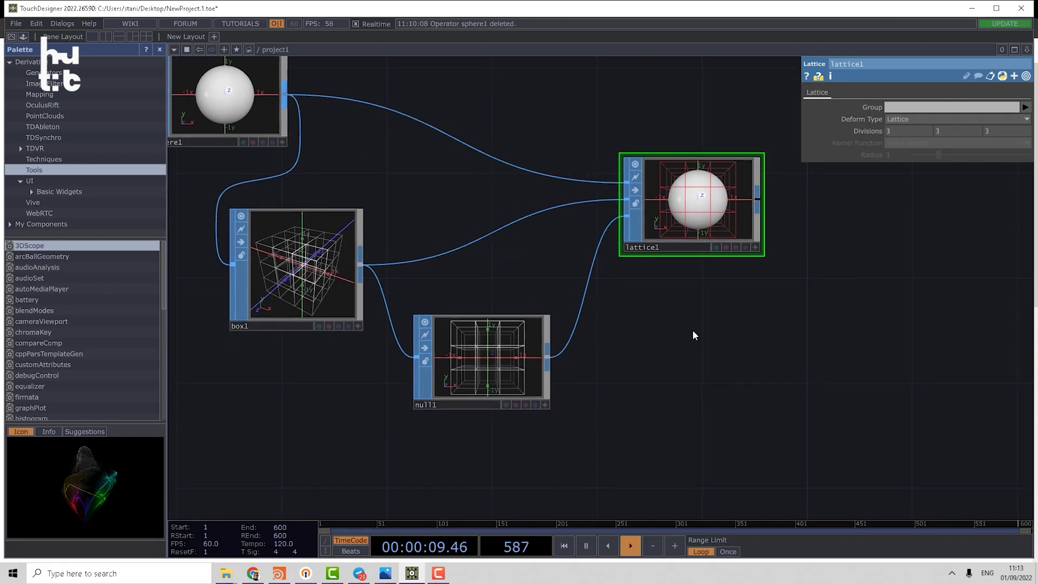
# - Move null1 slightly toward lattice1 and open its geometry in the modelling editor, viewing the grid at an angle
pyautogui.moveTo(582, 354); pyautogui.dragTo(604, 322)
pyautogui.moveTo(517, 331); pyautogui.dragTo(527, 334)
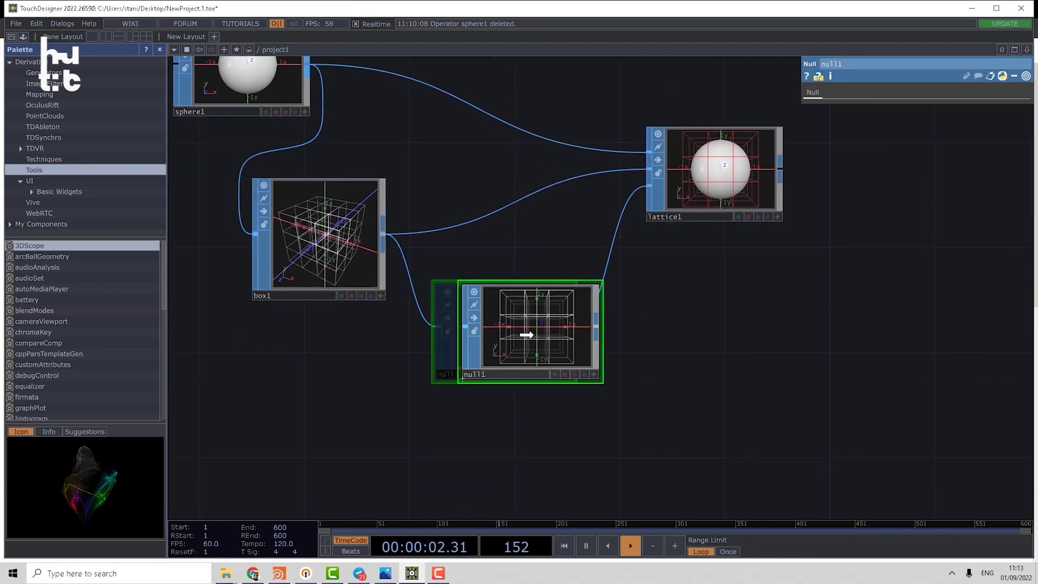
pyautogui.rightClick(537, 325)
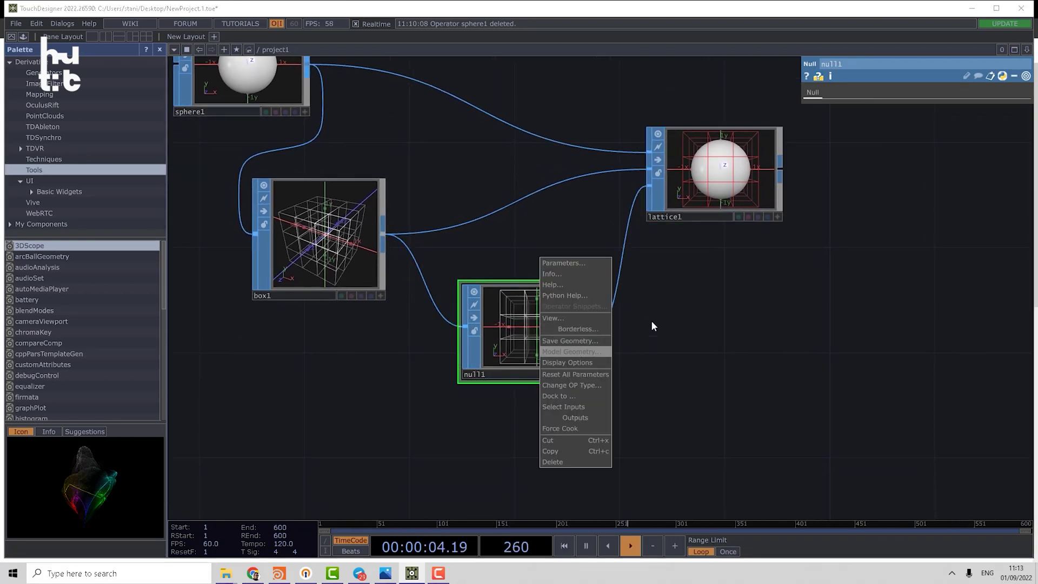
pyautogui.click(553, 318)
pyautogui.moveTo(503, 211); pyautogui.dragTo(461, 222)
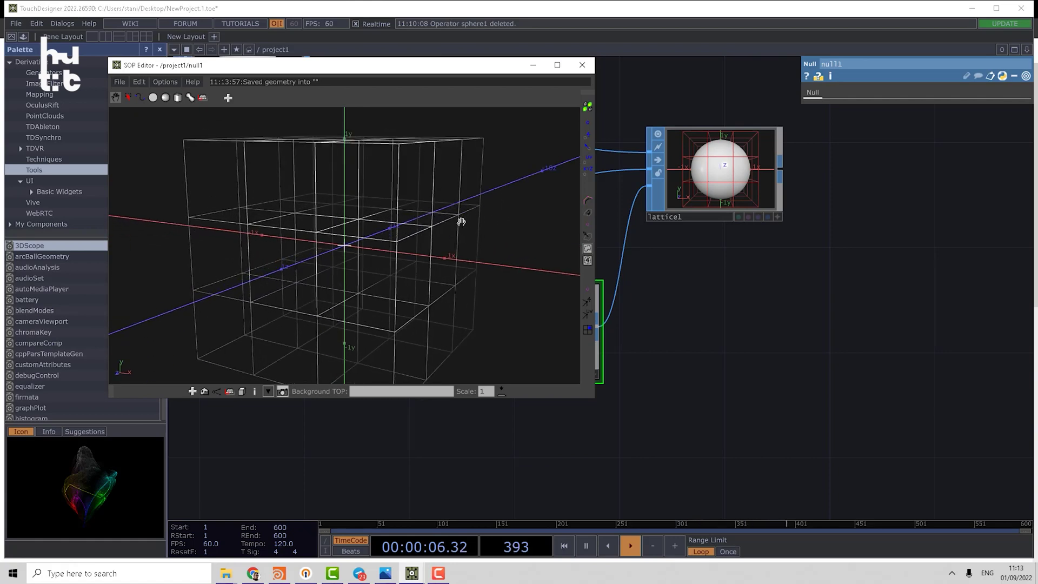
pyautogui.moveTo(486, 215)
pyautogui.mouseDown(button='right')
pyautogui.moveTo(447, 218)
pyautogui.moveTo(476, 207)
pyautogui.mouseUp(button='right')
pyautogui.scroll(-3, 486, 206)
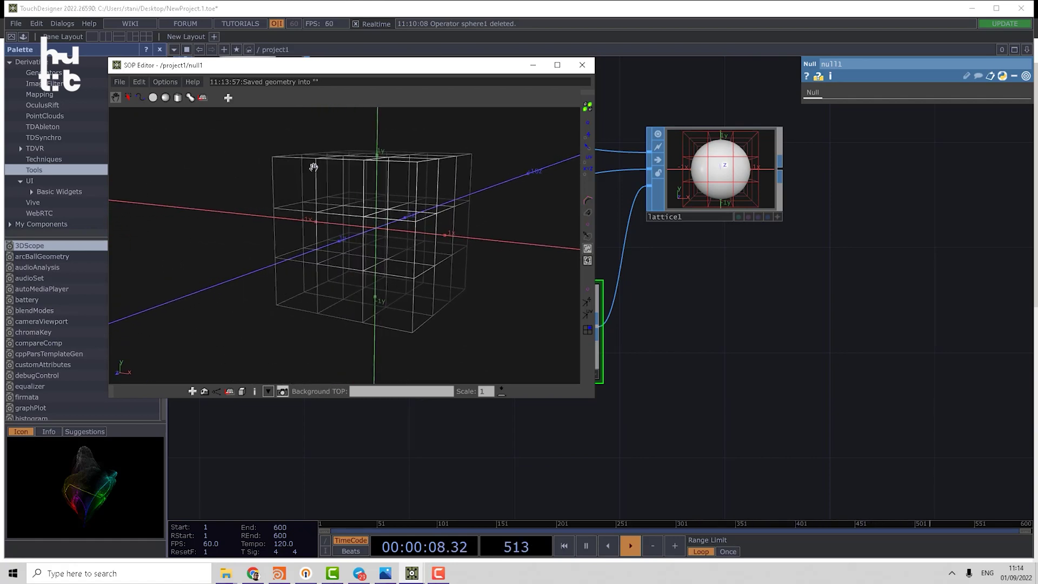
# - Enable point selection and the transform handle in null1's editor, and select the upper points on the grid's +X side
pyautogui.click(127, 97)
pyautogui.click(239, 100)
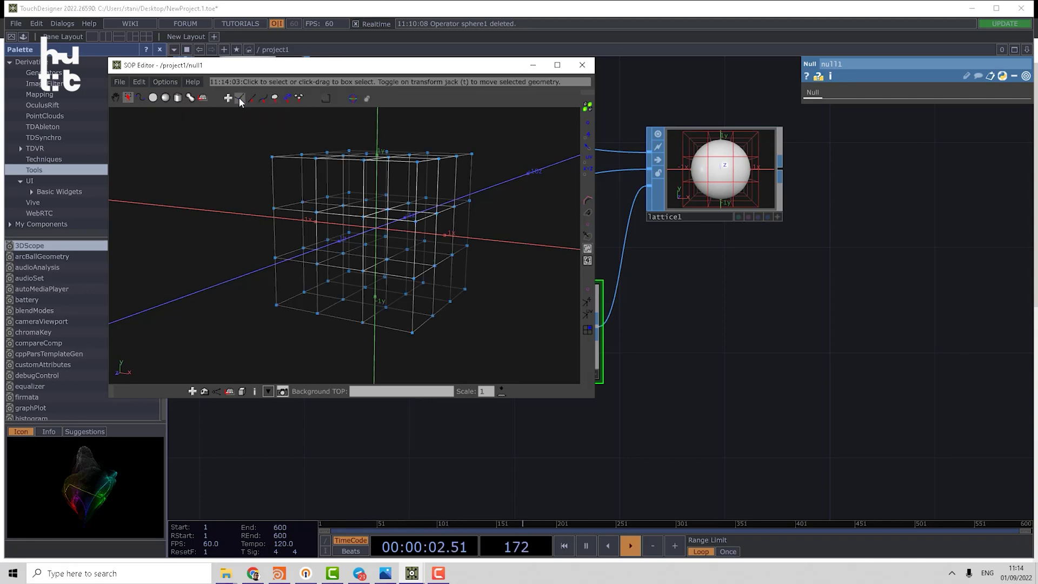
pyautogui.click(353, 98)
pyautogui.keyDown('alt'); pyautogui.moveTo(467, 156); pyautogui.dragTo(498, 159); pyautogui.keyUp('alt')
pyautogui.moveTo(503, 123); pyautogui.dragTo(379, 178)
pyautogui.keyDown('alt'); pyautogui.moveTo(496, 162); pyautogui.dragTo(454, 210, button='right'); pyautogui.keyUp('alt')
pyautogui.scroll(-3, 454, 210)
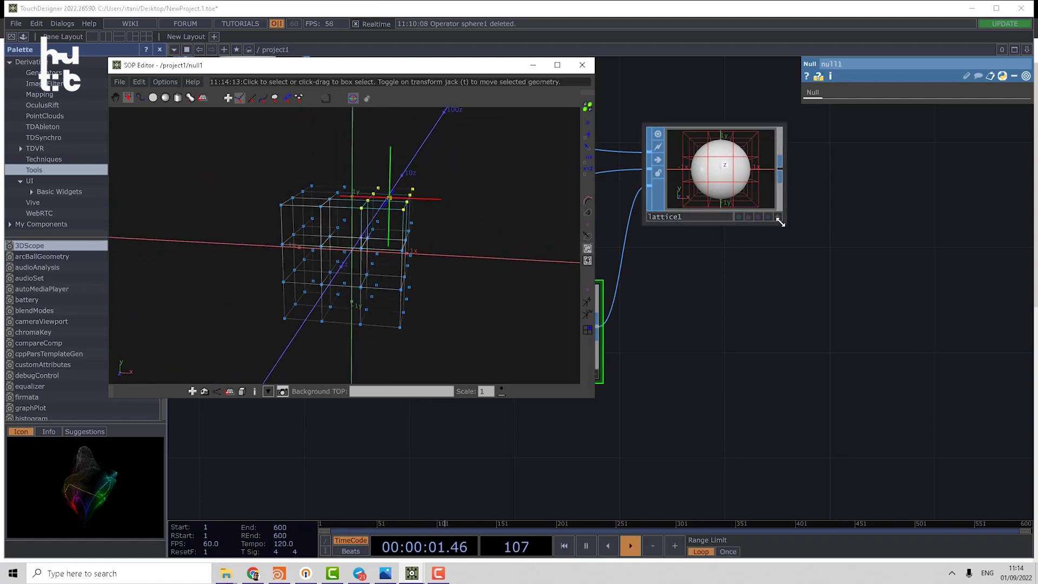
# - Enlarge the lattice1 node and rotate its viewer to an angled view of the sphere and grid
pyautogui.moveTo(780, 220); pyautogui.dragTo(935, 374)
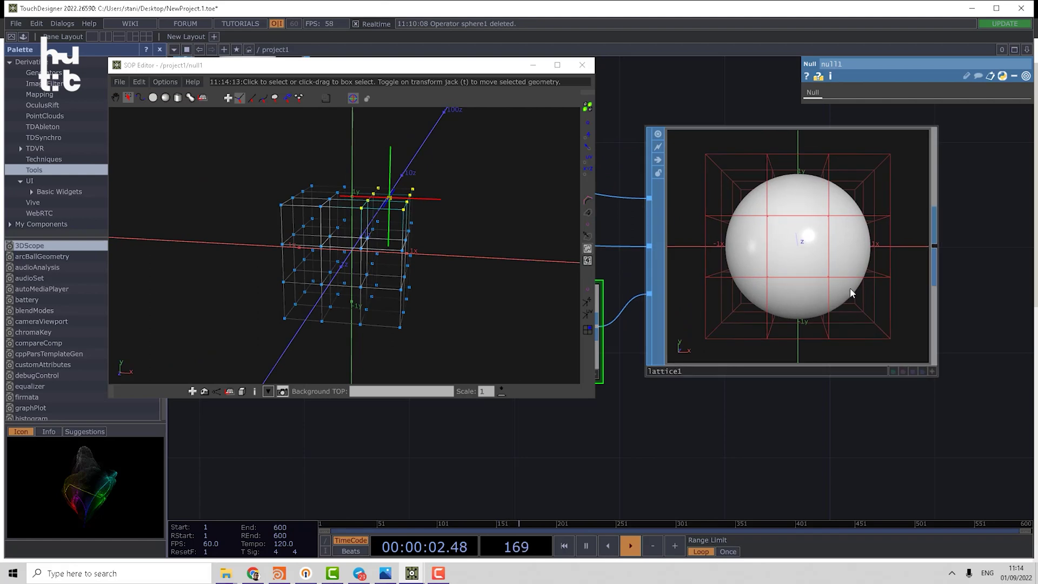
pyautogui.click(931, 371)
pyautogui.moveTo(897, 309); pyautogui.dragTo(876, 336)
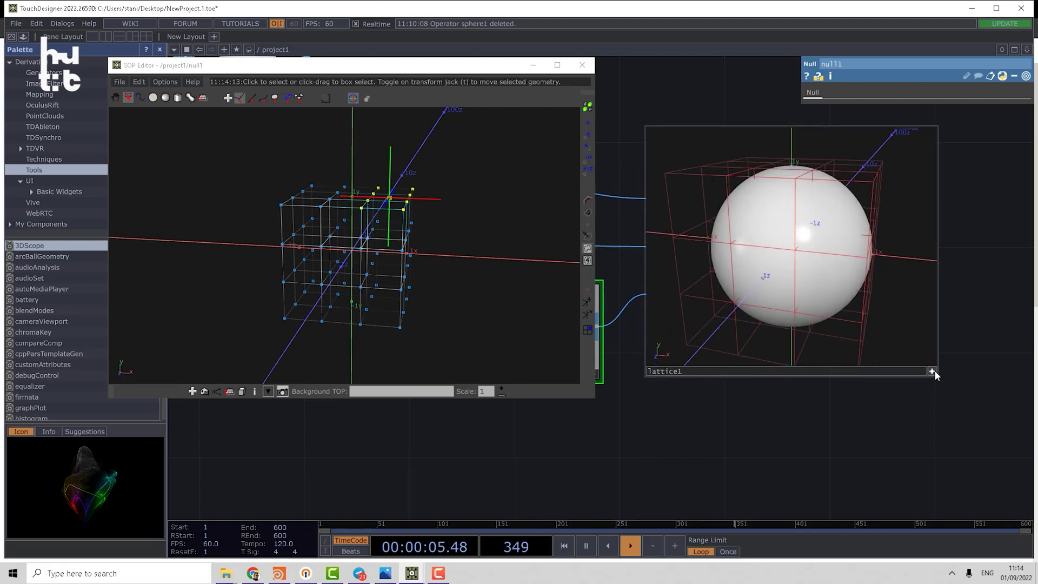
pyautogui.click(935, 370)
# - Raise null1's selected points well above the grid along Y, check the deformed sphere and close the geometry editor
pyautogui.moveTo(391, 153); pyautogui.dragTo(387, 116)
pyautogui.press('space')
pyautogui.moveTo(798, 207); pyautogui.dragTo(824, 211)
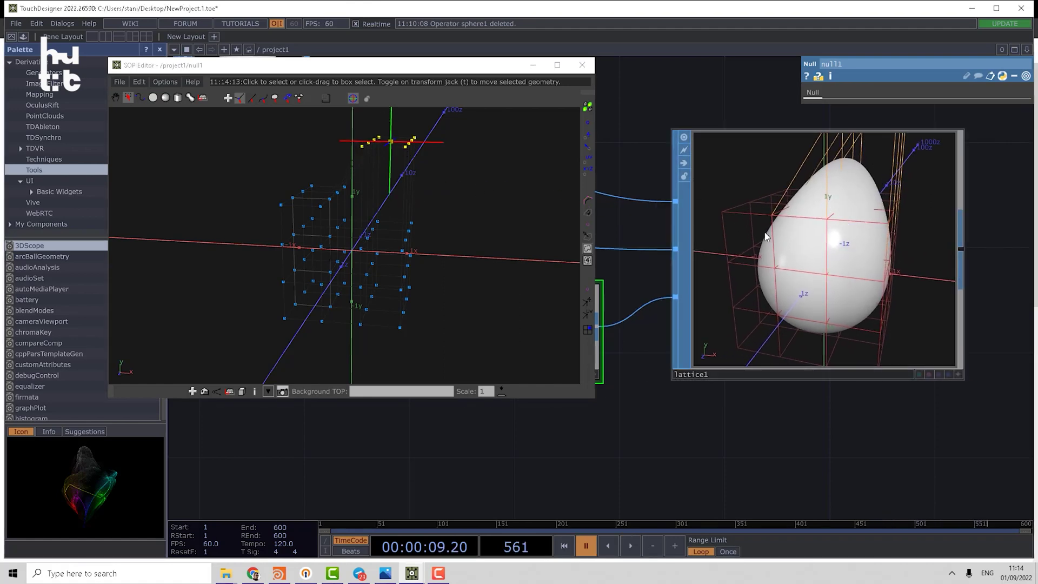
pyautogui.click(582, 64)
pyautogui.click(680, 244)
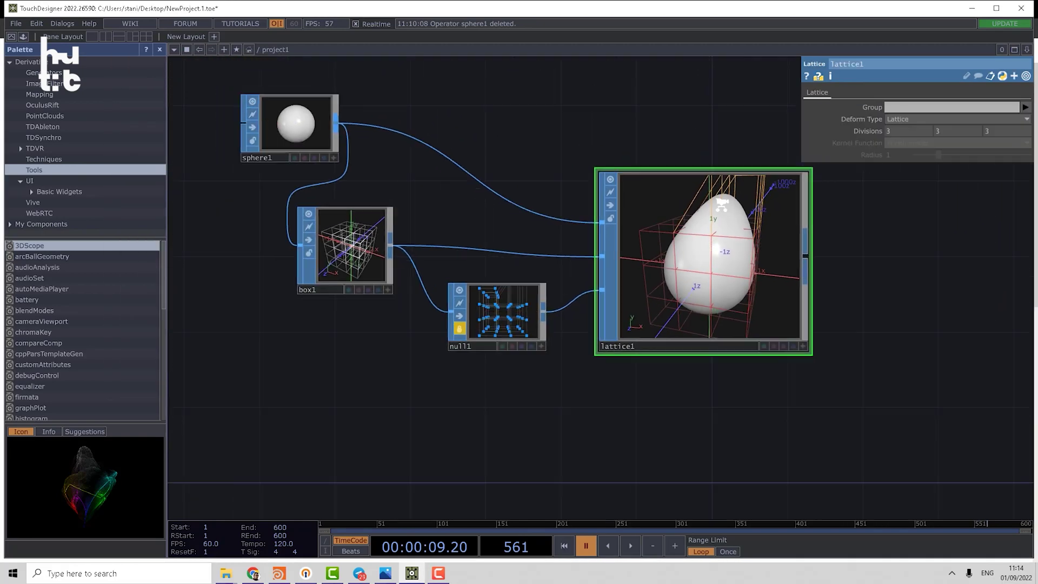
# - Duplicate the sphere, box, null and lattice nodes together and place the copy below the original network
pyautogui.scroll(-2, 793, 277)
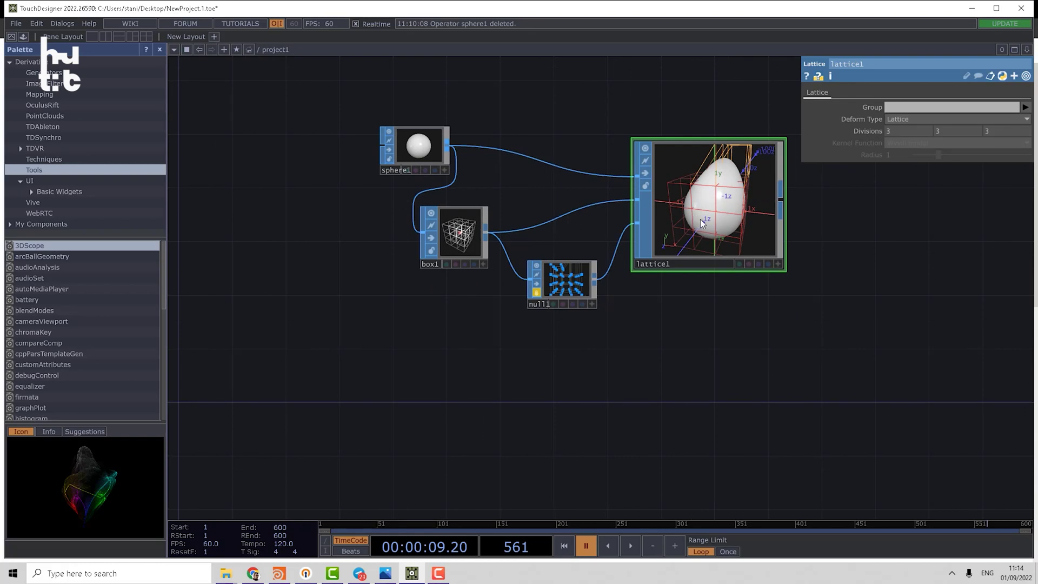
pyautogui.press('Tab')
pyautogui.press('Escape')
pyautogui.click(378, 143)
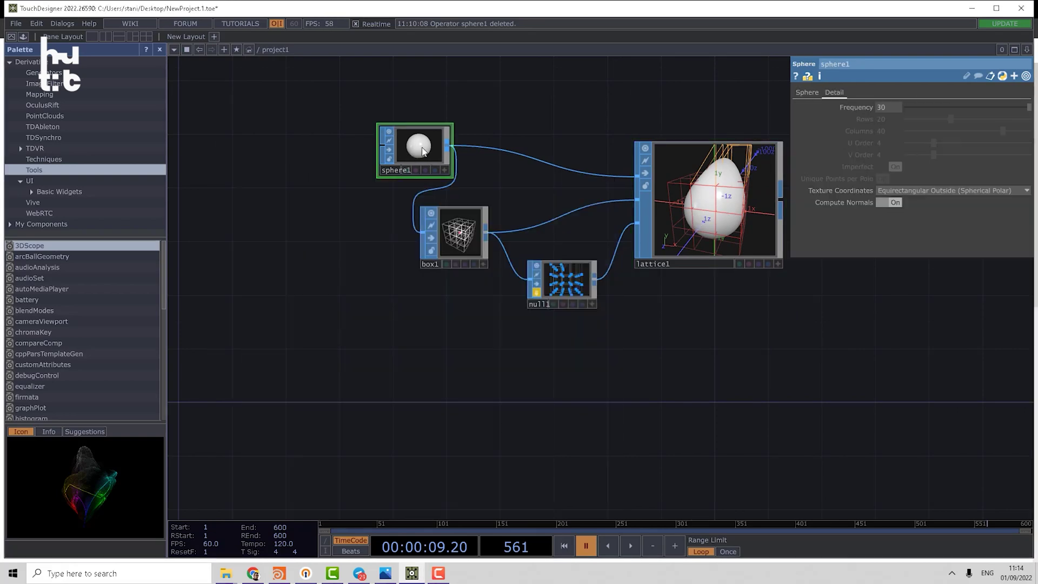
pyautogui.moveTo(343, 85); pyautogui.dragTo(686, 312)
pyautogui.hotkey('ctrl', 'c')
pyautogui.hotkey('ctrl', 'v')
pyautogui.click(538, 410)
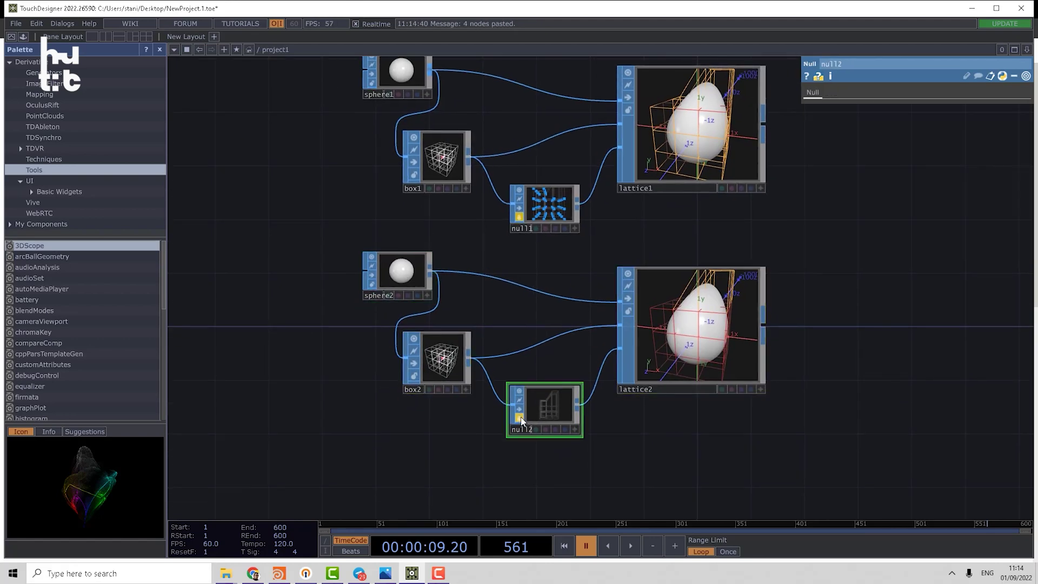
# - Unlock null2 and discard its locked changes
pyautogui.click(519, 418)
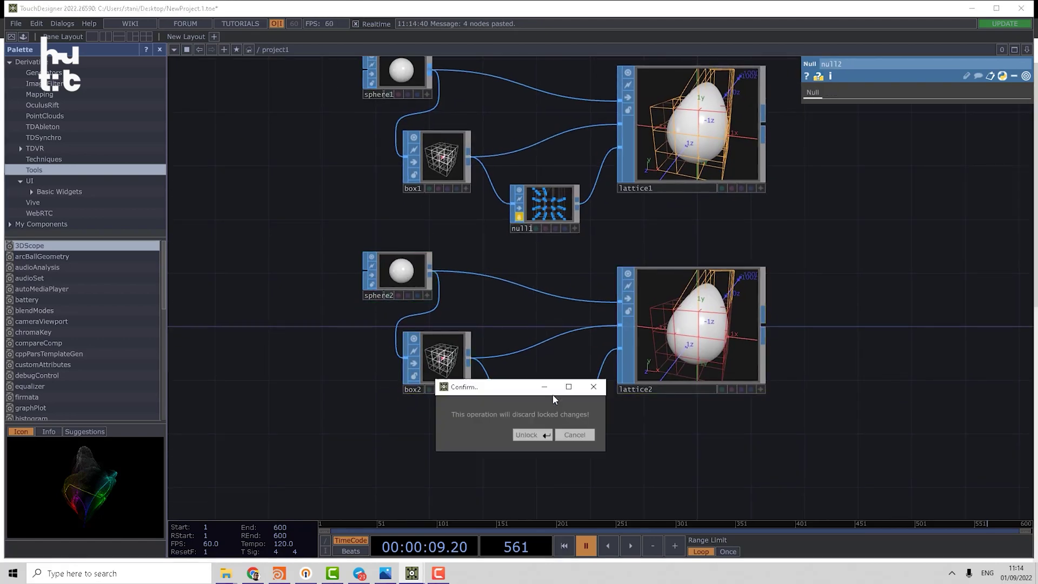
pyautogui.click(547, 434)
pyautogui.click(454, 351)
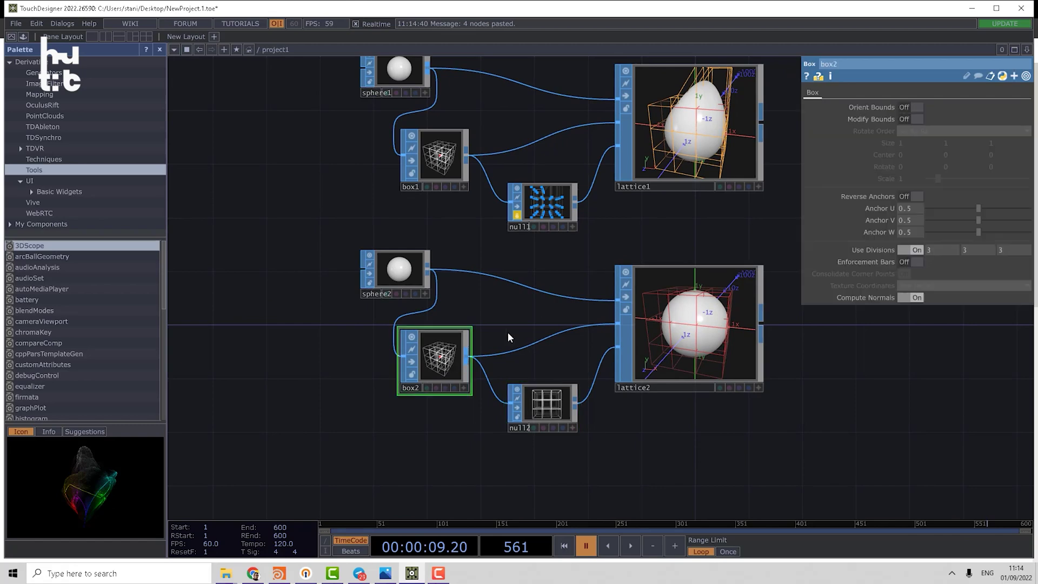
# - Set lattice2's Deform Type to Points and its Radius to 1.17, checking the Kernel Function options
pyautogui.click(719, 281)
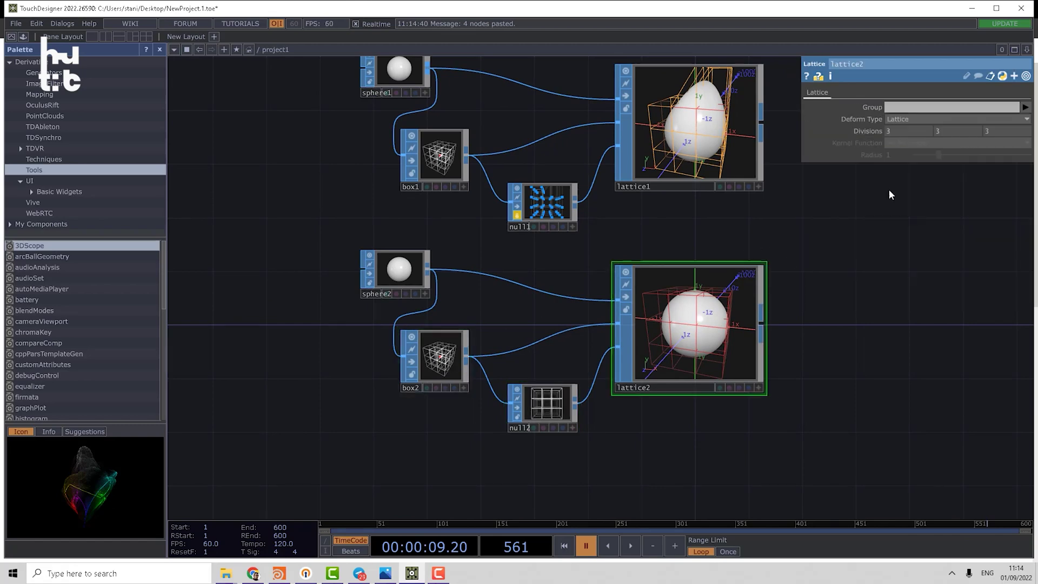
pyautogui.click(899, 120)
pyautogui.click(898, 141)
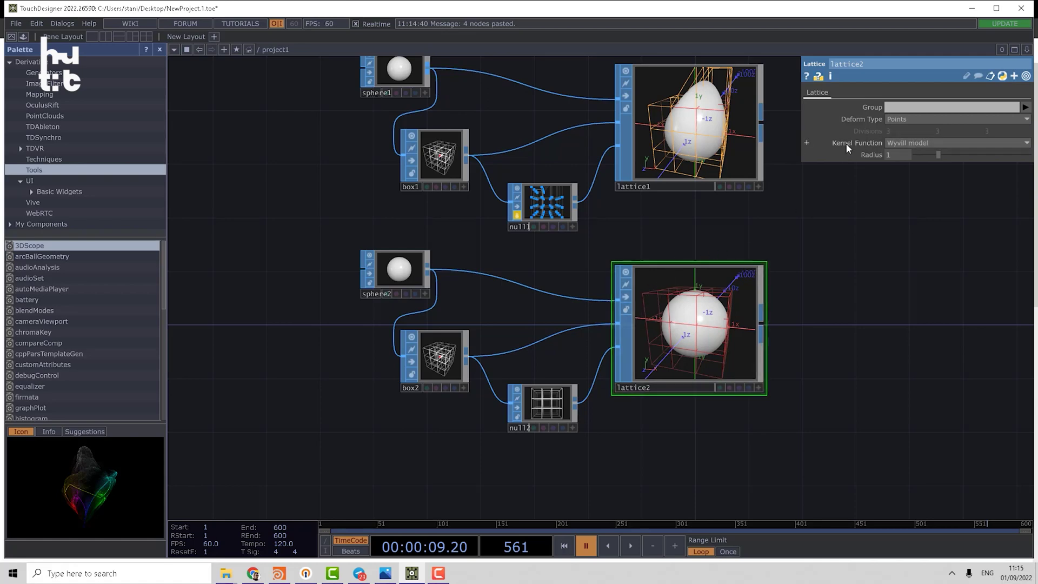
pyautogui.click(914, 143)
pyautogui.moveTo(954, 154); pyautogui.dragTo(942, 154)
# - Set box2's divisions to 2 × 2 × 2
pyautogui.scroll(5, 543, 435)
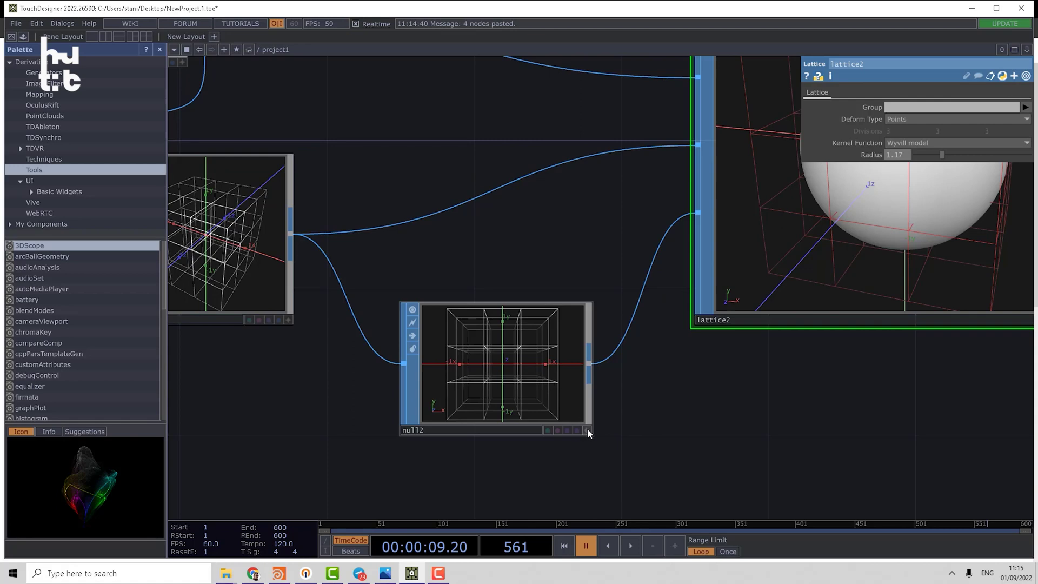
pyautogui.click(277, 232)
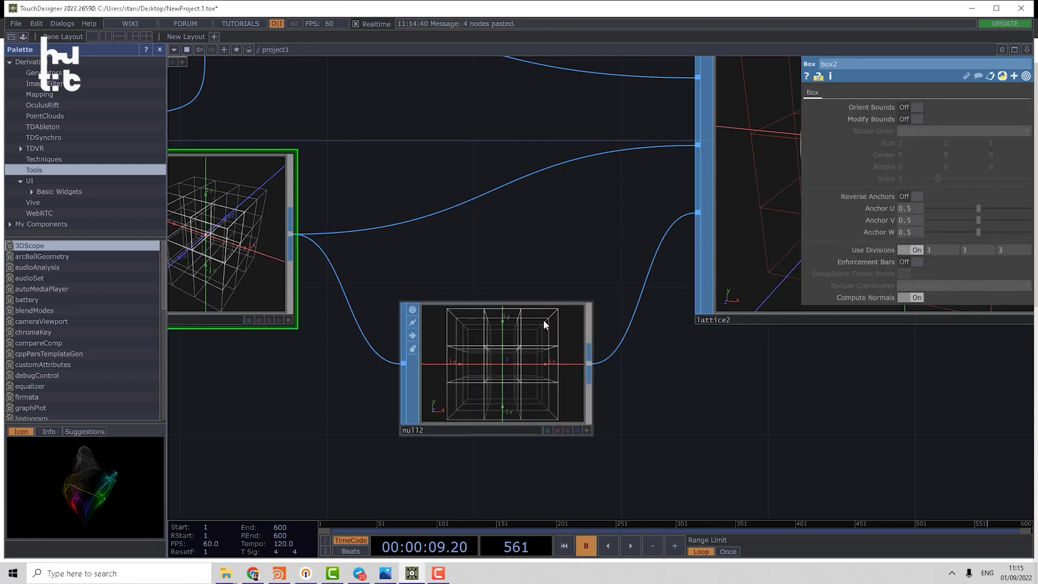
pyautogui.click(969, 248)
pyautogui.write('2')
pyautogui.press('Return')
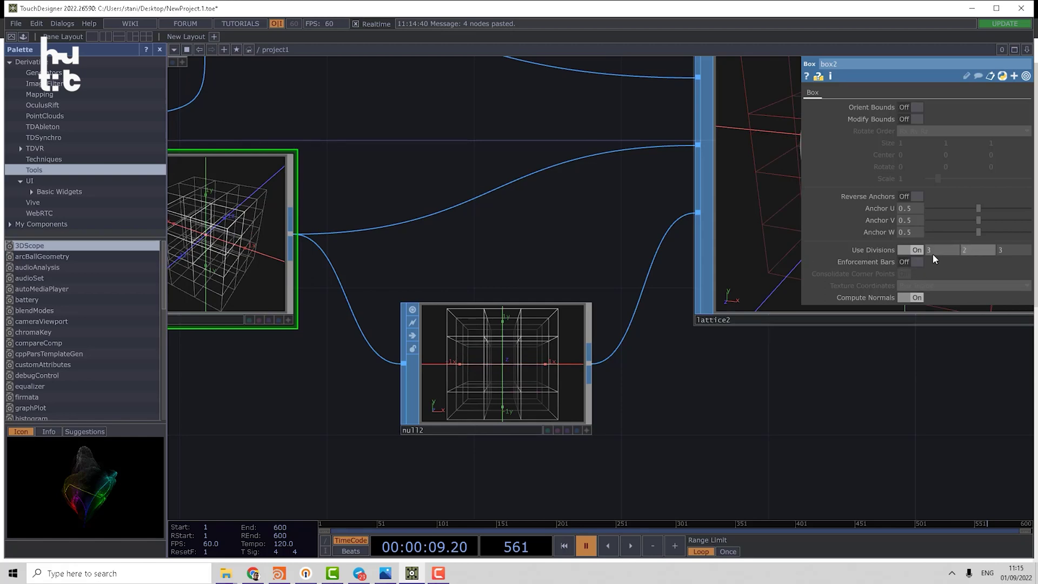
pyautogui.click(933, 253)
pyautogui.write('2')
pyautogui.click(1001, 252)
pyautogui.write('2')
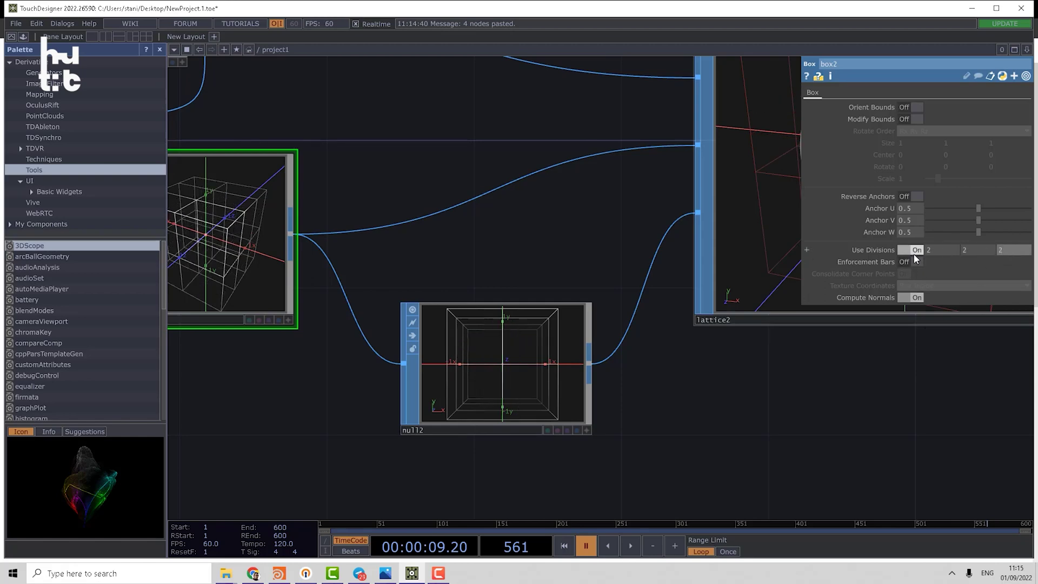
# - Turn off Use Divisions on box2 and open null2's geometry in the modelling editor
pyautogui.click(911, 254)
pyautogui.scroll(-5, 702, 388)
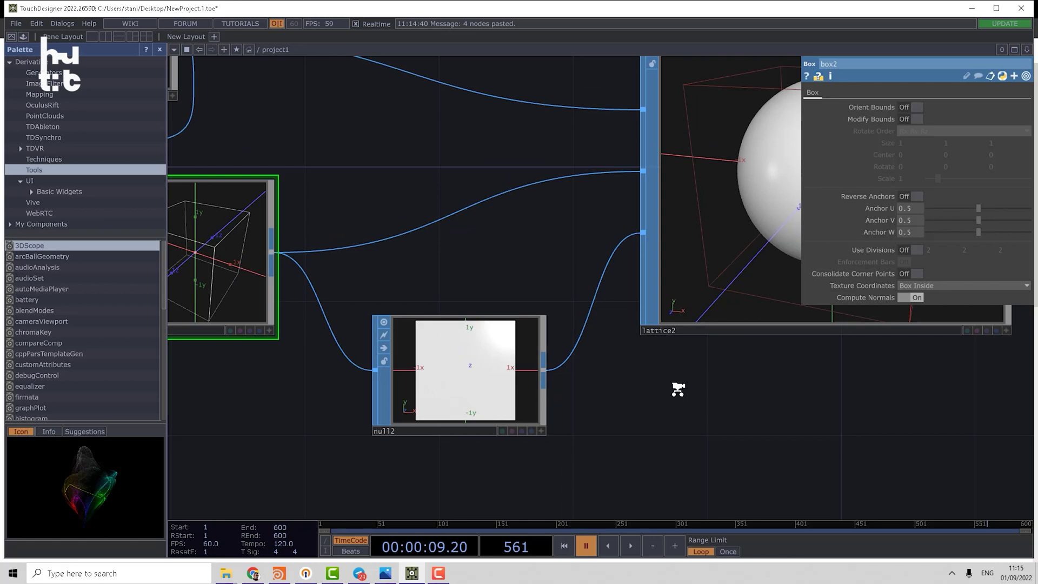
pyautogui.rightClick(595, 377)
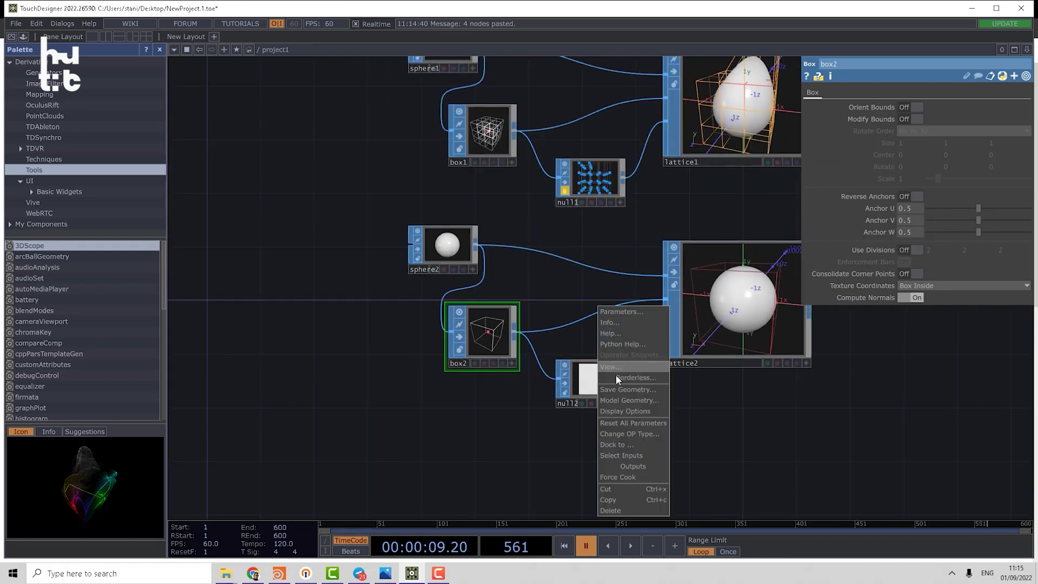
pyautogui.click(630, 399)
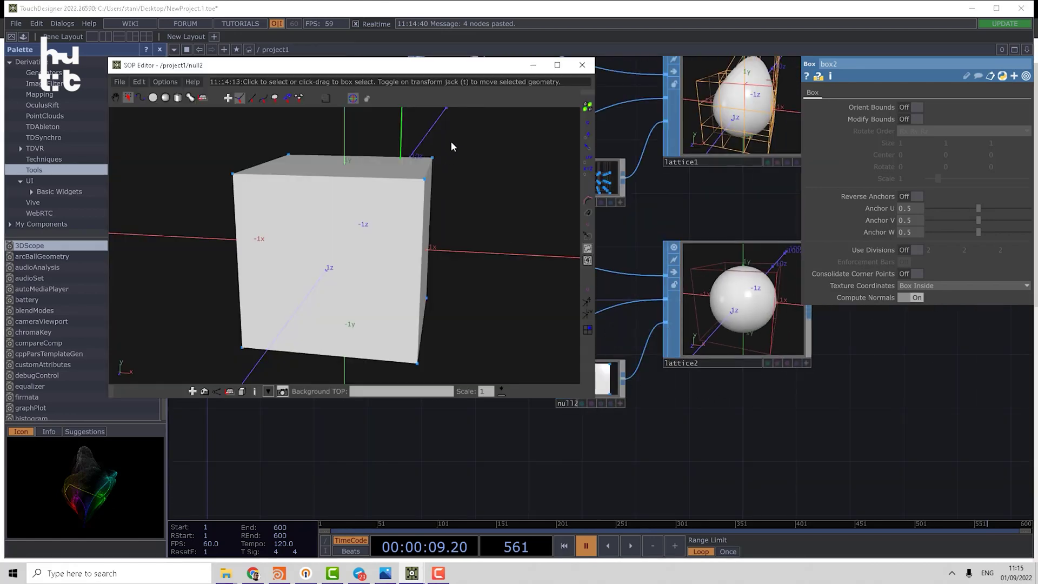
# - Turn on Consolidate Corner Points for box2 and unlock null2, discarding its locked changes
pyautogui.click(917, 273)
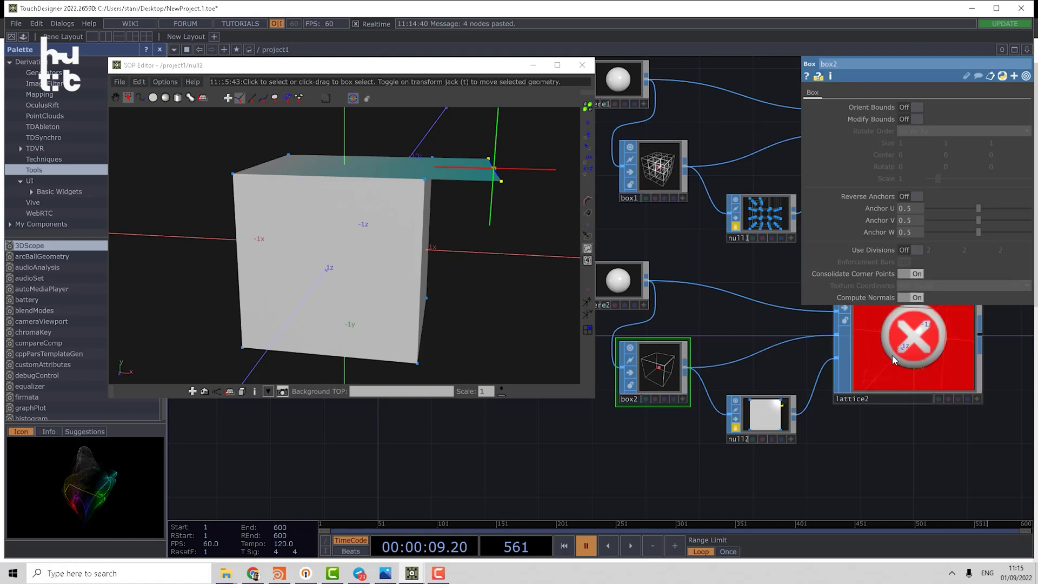
pyautogui.rightClick(767, 420)
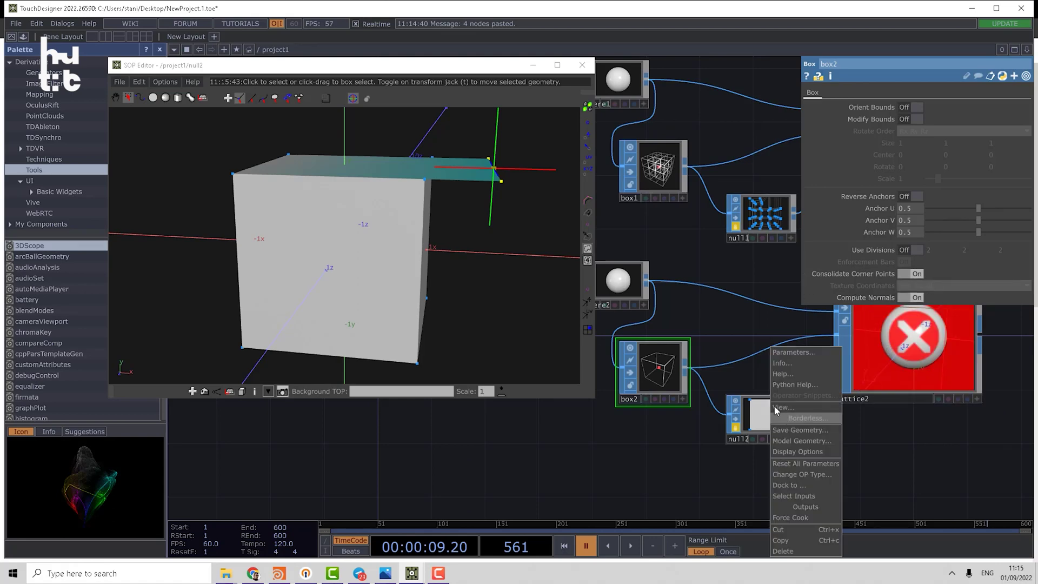
pyautogui.click(735, 428)
pyautogui.click(741, 446)
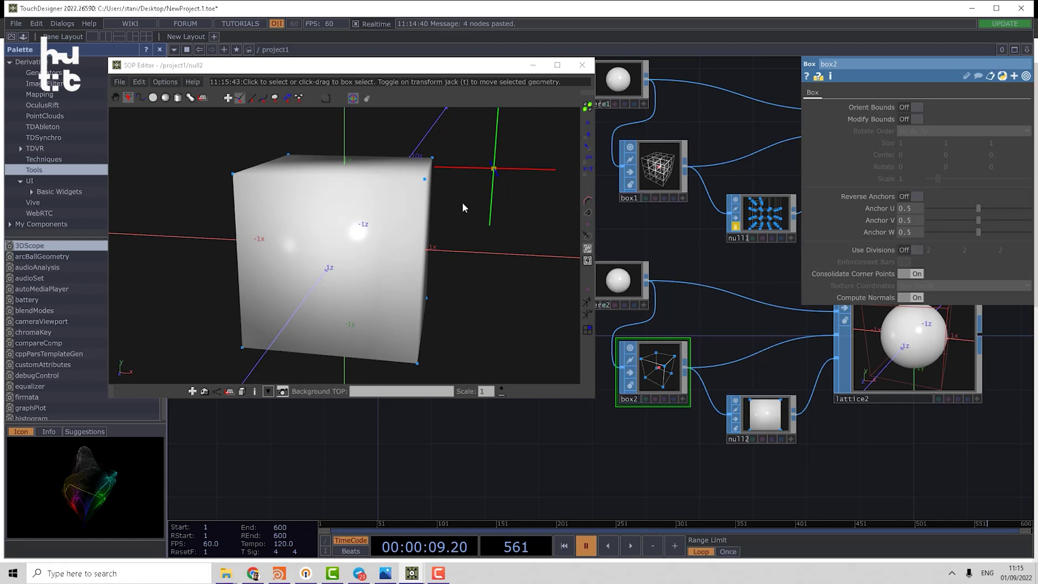
# - Move the upper +X corner points of null2's box outward along X and inspect the effect in lattice2's viewer
pyautogui.moveTo(458, 133); pyautogui.dragTo(392, 205)
pyautogui.moveTo(466, 168); pyautogui.dragTo(537, 171)
pyautogui.scroll(5, 889, 389)
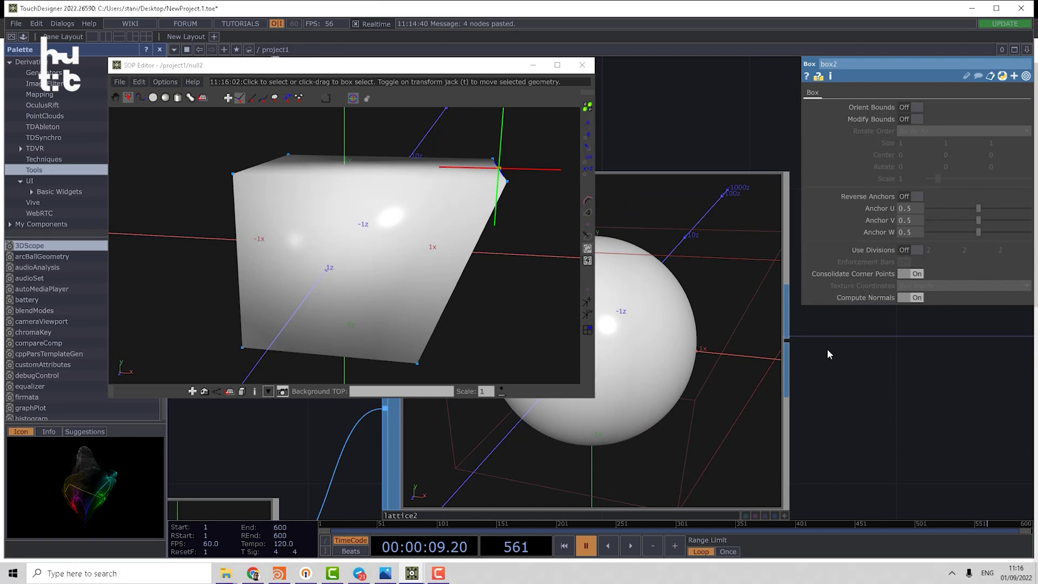
pyautogui.moveTo(827, 354); pyautogui.dragTo(841, 304)
pyautogui.click(798, 466)
pyautogui.scroll(-3, 759, 394)
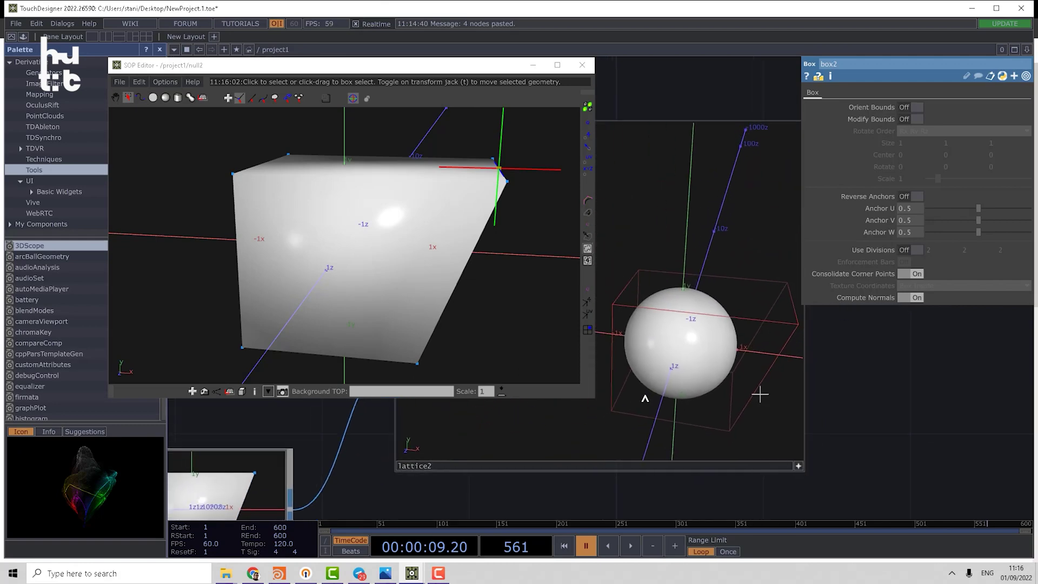
pyautogui.moveTo(759, 394); pyautogui.dragTo(601, 293)
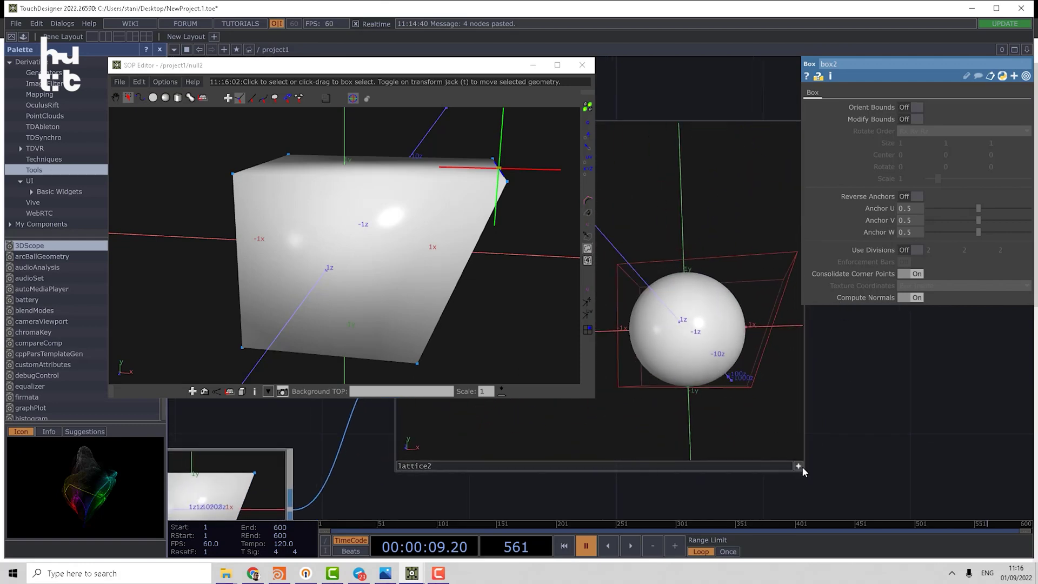
# - Set lattice2's Kernel Function to Blinn model and its Radius to 0.6
pyautogui.scroll(-4, 802, 466)
pyautogui.click(806, 416)
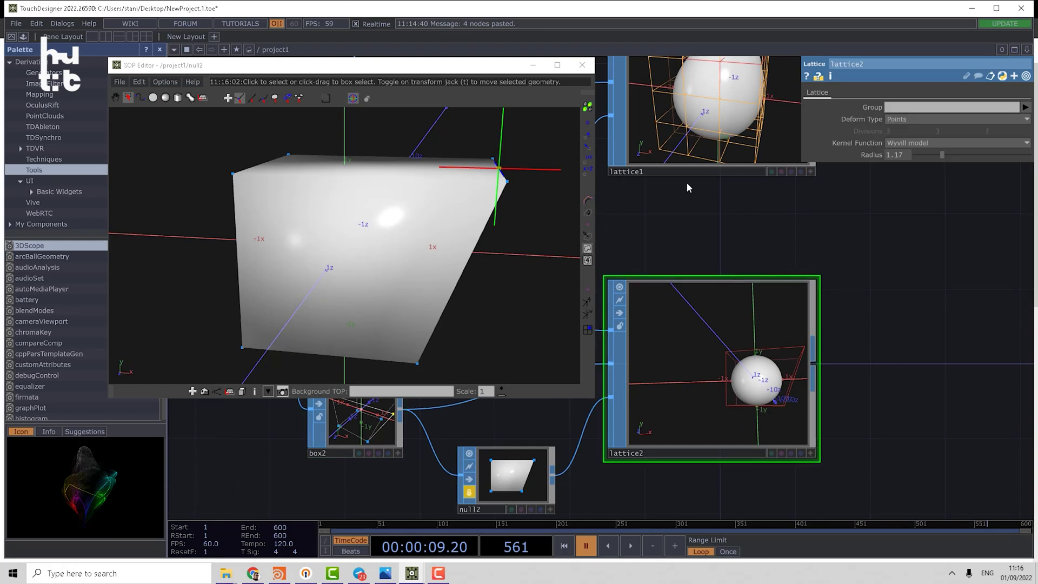
pyautogui.moveTo(949, 154); pyautogui.dragTo(1008, 157)
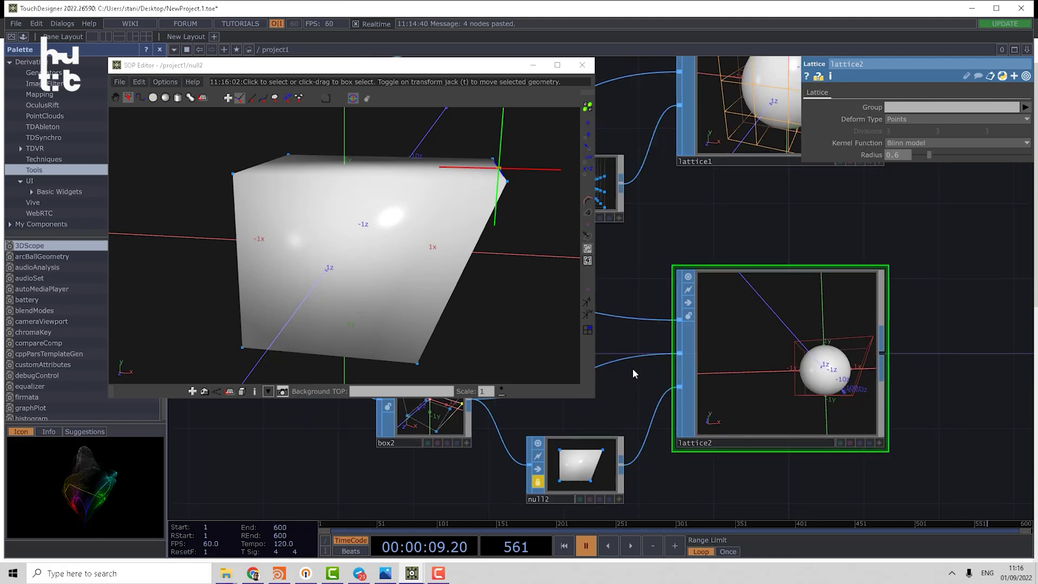
# - Unlock null2, discarding its locked changes, and turn on Use Divisions for box2 with divisions 4, 4 and 2
pyautogui.click(537, 482)
pyautogui.click(559, 499)
pyautogui.click(454, 439)
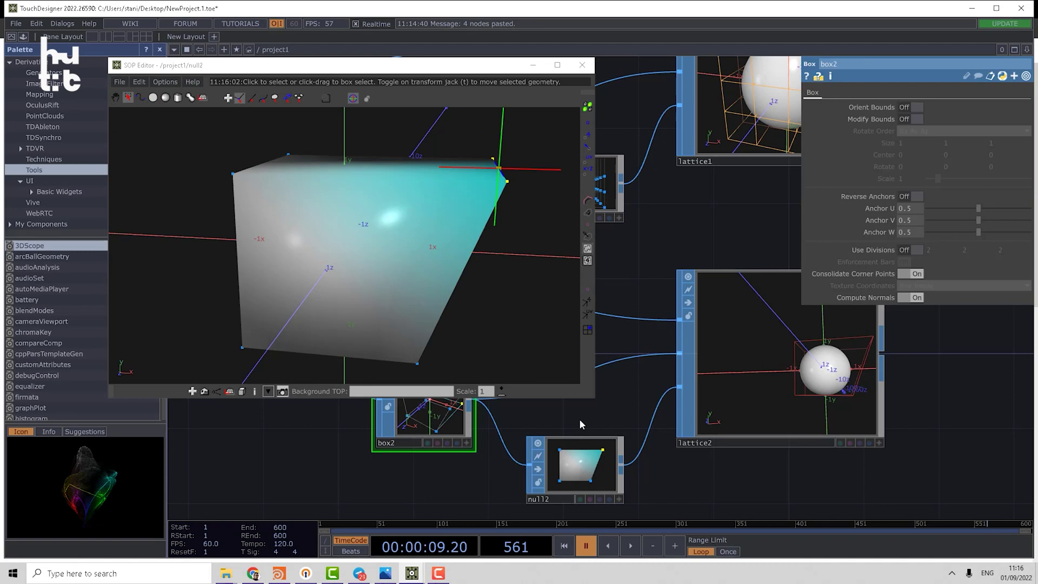
pyautogui.click(912, 250)
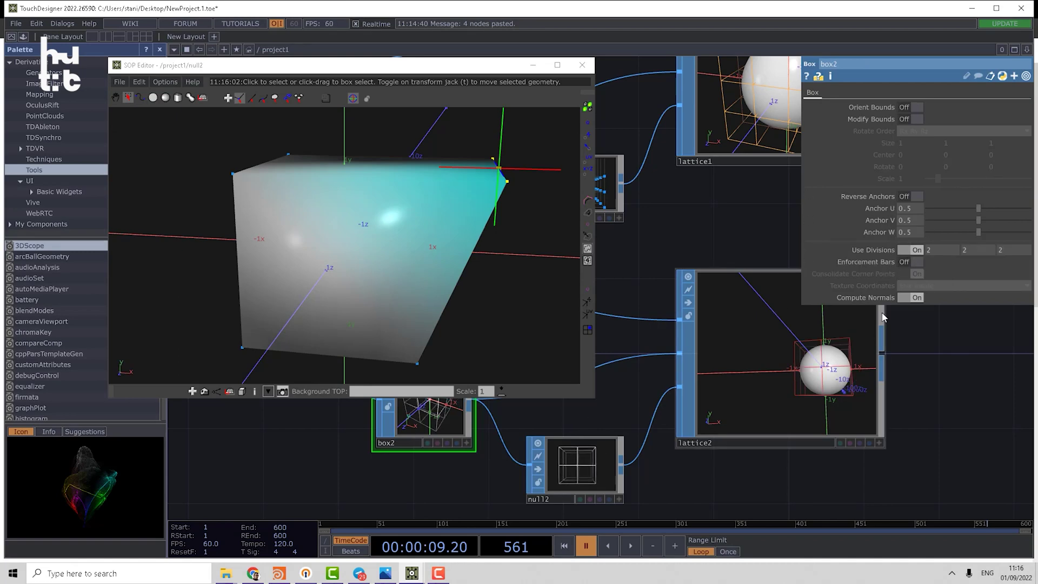
pyautogui.click(942, 250)
pyautogui.write('4')
pyautogui.click(969, 246)
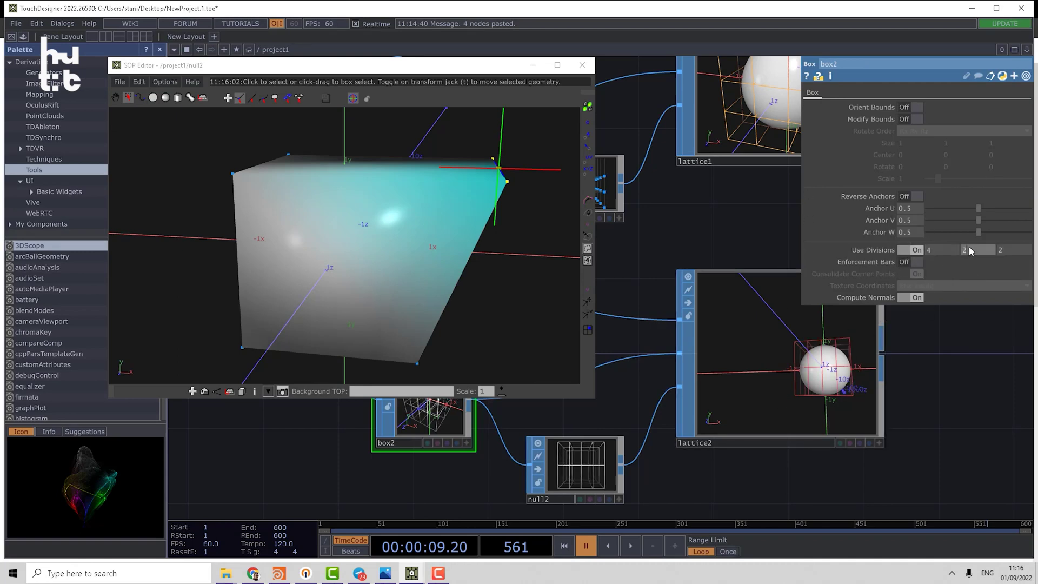
pyautogui.write('4')
pyautogui.press('Return')
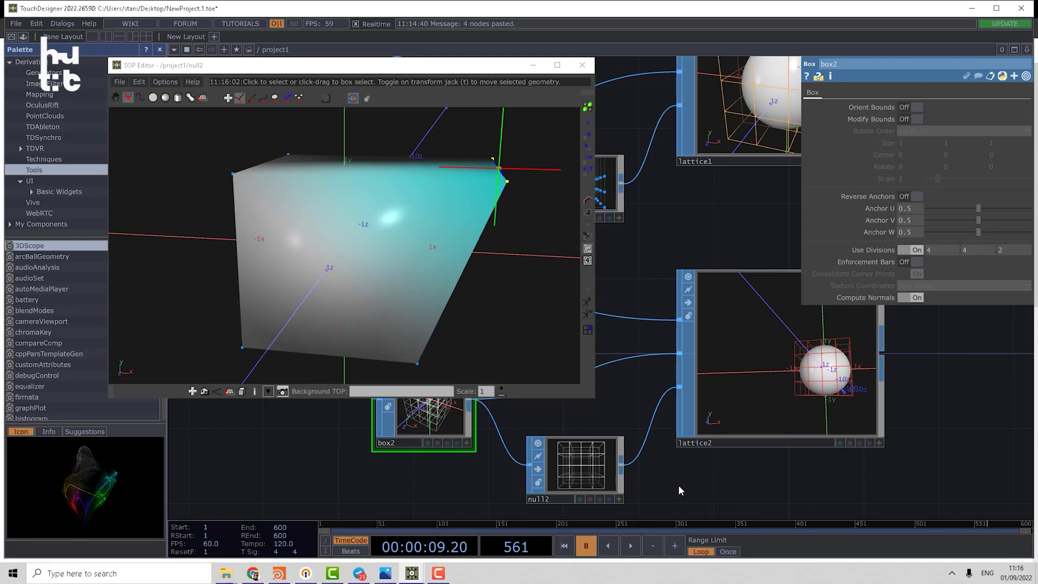
# - Model null2's geometry by moving the upper points of the +X face outward along X, and inspect lattice2's deformation
pyautogui.rightClick(588, 478)
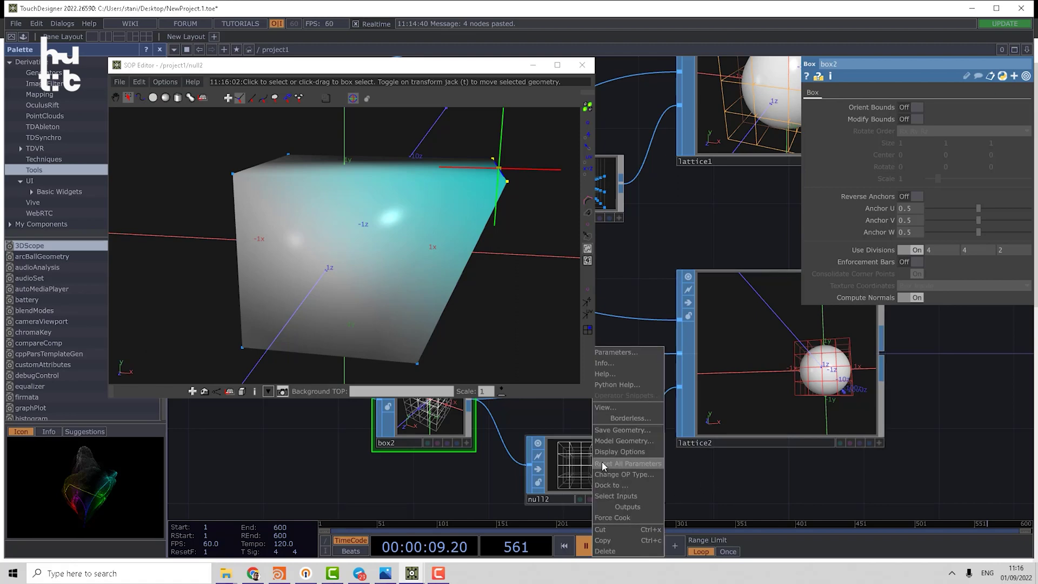
pyautogui.click(610, 430)
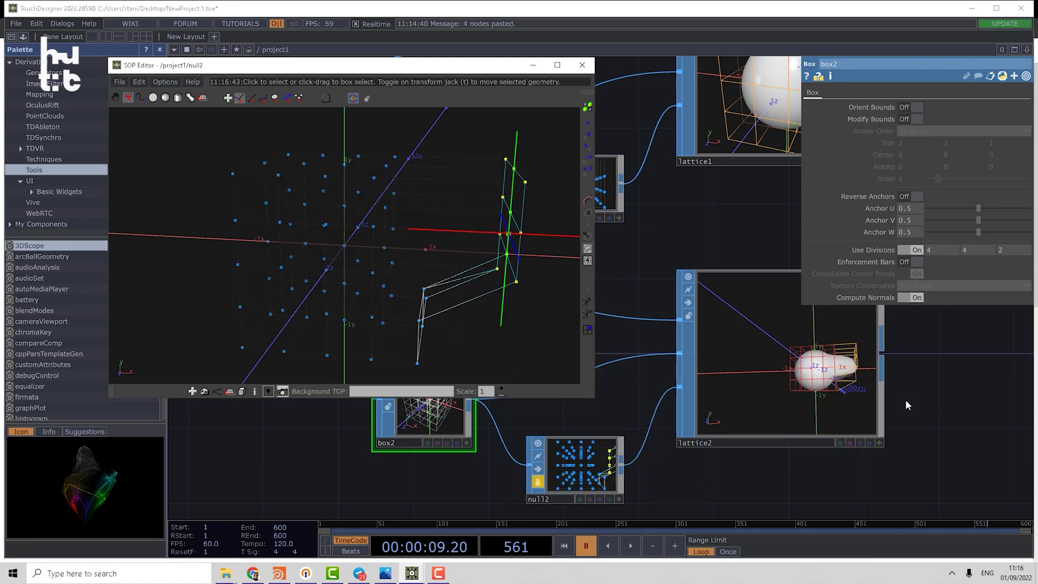
pyautogui.scroll(6, 902, 387)
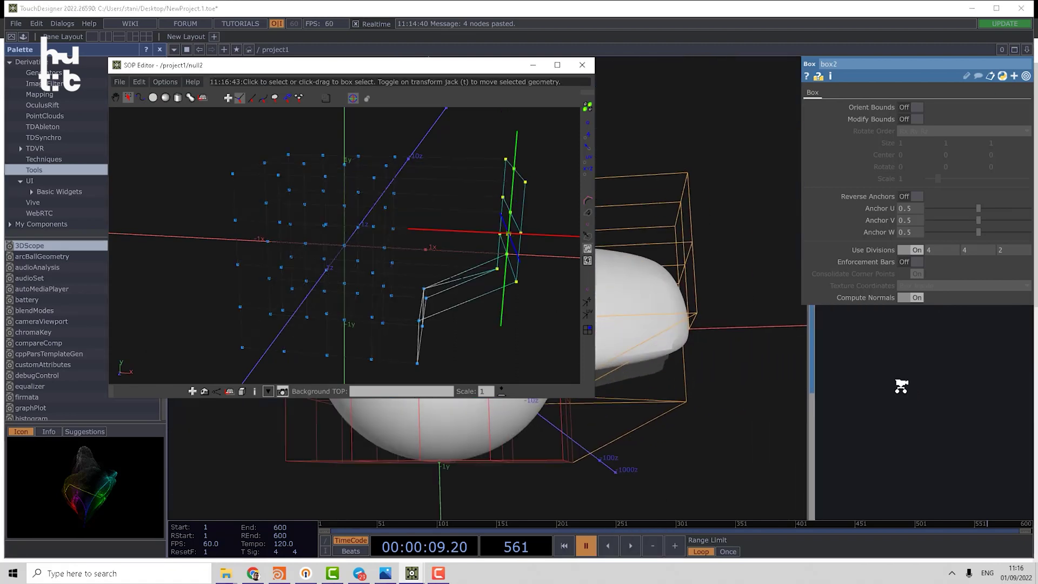
pyautogui.scroll(-3, 913, 359)
pyautogui.scroll(-3, 882, 439)
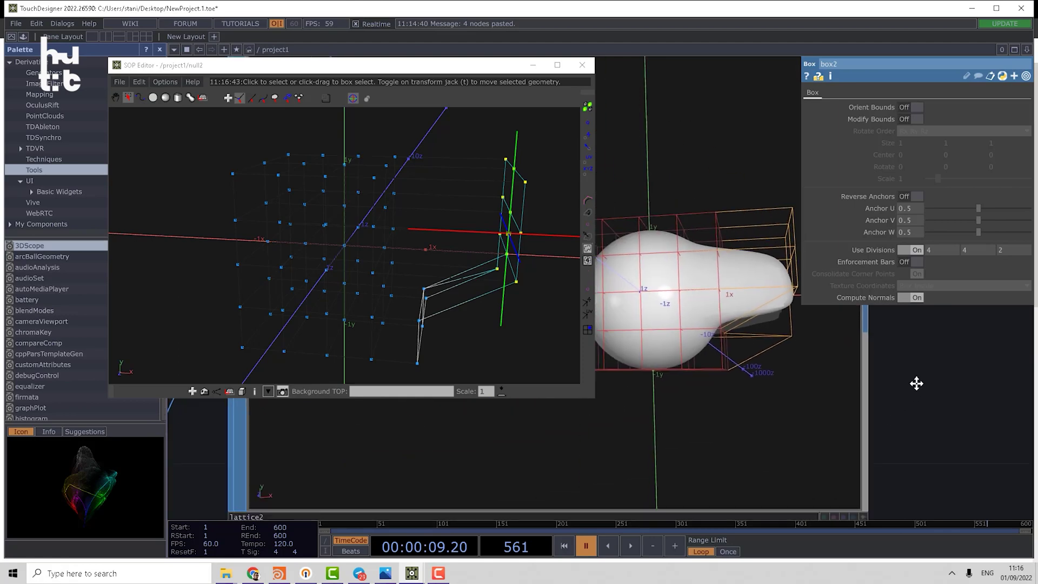
# - Set lattice2's Radius to 1.15, keeping Deform Type at Points and Kernel Function at Blinn model
pyautogui.click(848, 426)
pyautogui.moveTo(932, 154)
pyautogui.mouseDown()
pyautogui.moveTo(957, 157)
pyautogui.moveTo(928, 157)
pyautogui.moveTo(947, 154)
pyautogui.mouseUp()
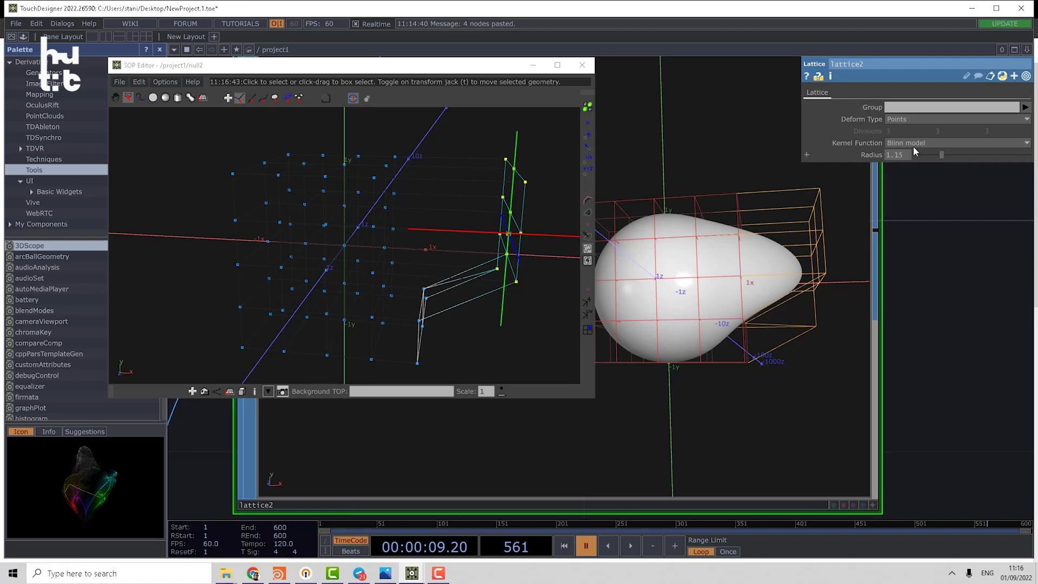
pyautogui.click(895, 120)
pyautogui.click(897, 142)
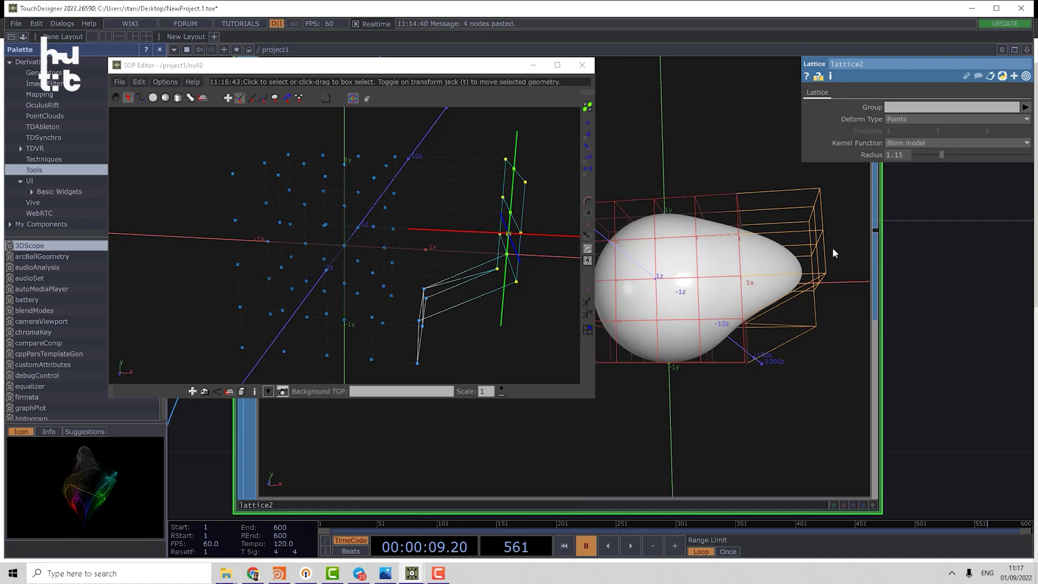
pyautogui.scroll(-3, 886, 260)
# - Switch to Houdini, enlarge the network area and add a Sphere node to the empty grid_object1 network
pyautogui.click(281, 575)
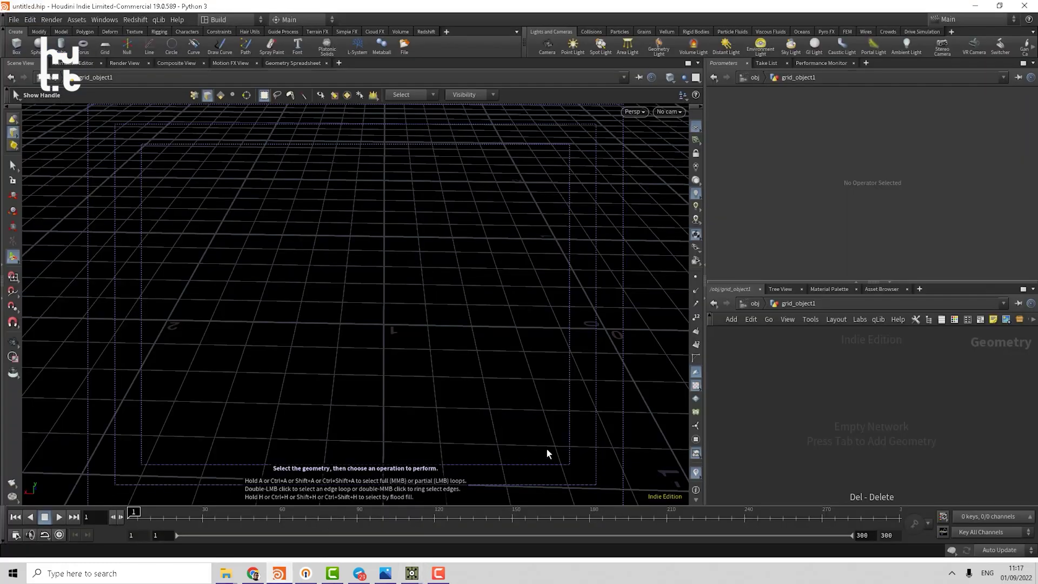
pyautogui.moveTo(704, 388); pyautogui.dragTo(647, 387)
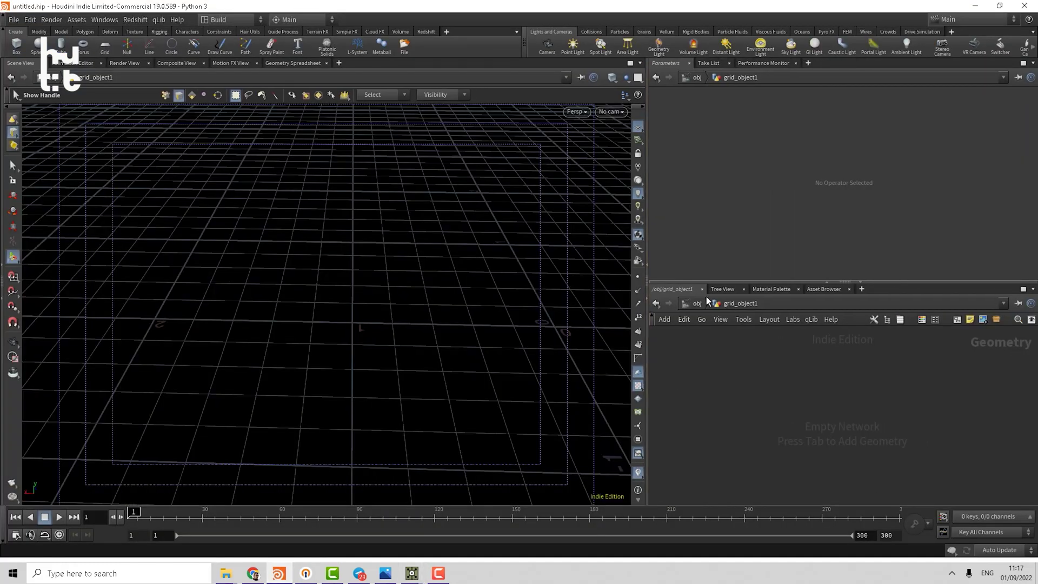
pyautogui.moveTo(714, 281); pyautogui.dragTo(716, 245)
pyautogui.press('Tab')
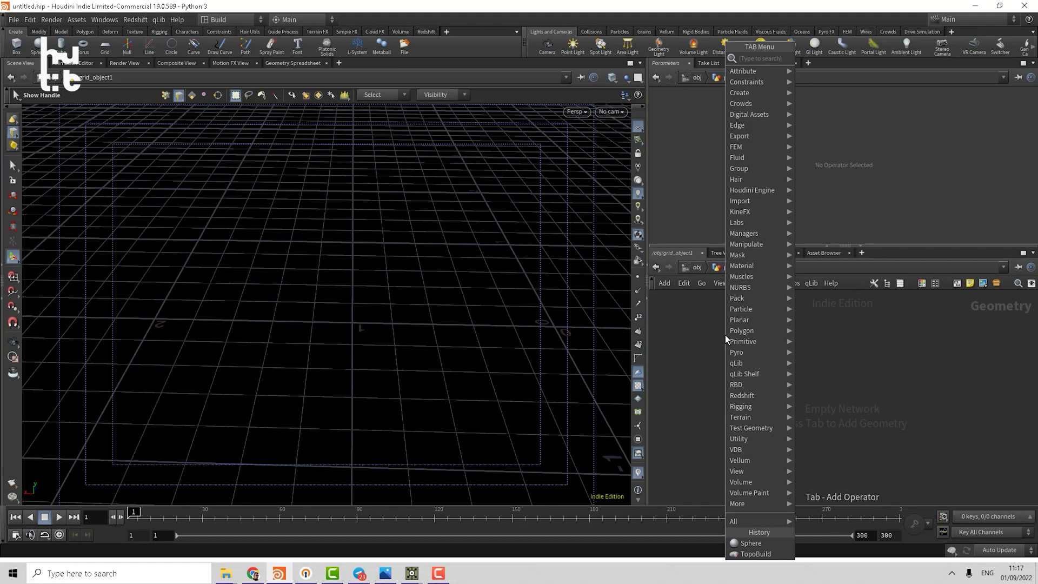
pyautogui.write('sp')
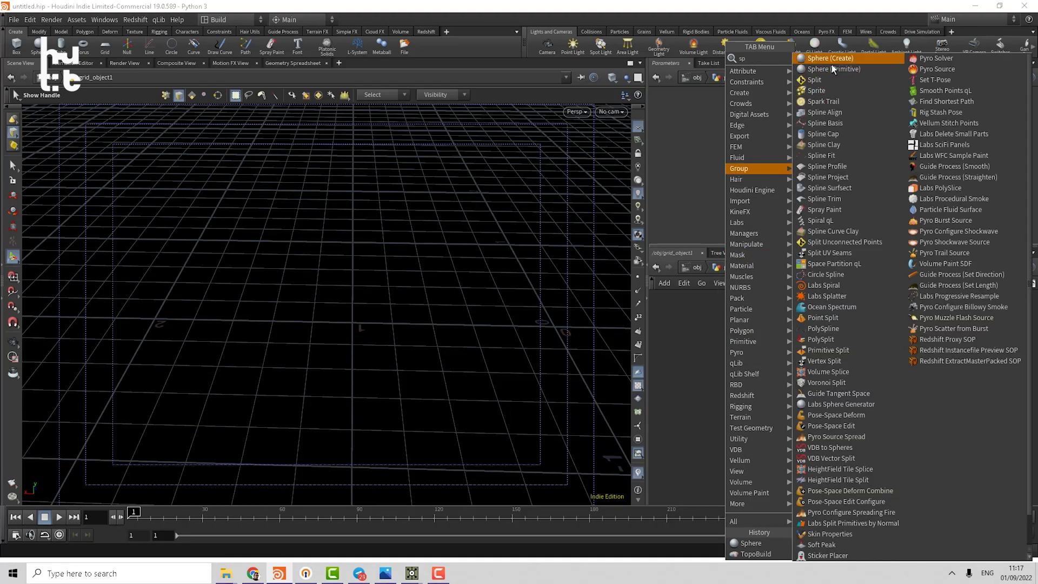
pyautogui.click(833, 66)
pyautogui.click(776, 358)
pyautogui.keyDown('alt'); pyautogui.moveTo(505, 313); pyautogui.dragTo(322, 299, button='right'); pyautogui.keyUp('alt')
pyautogui.keyDown('alt'); pyautogui.moveTo(322, 299); pyautogui.dragTo(300, 292, button='middle'); pyautogui.keyUp('alt')
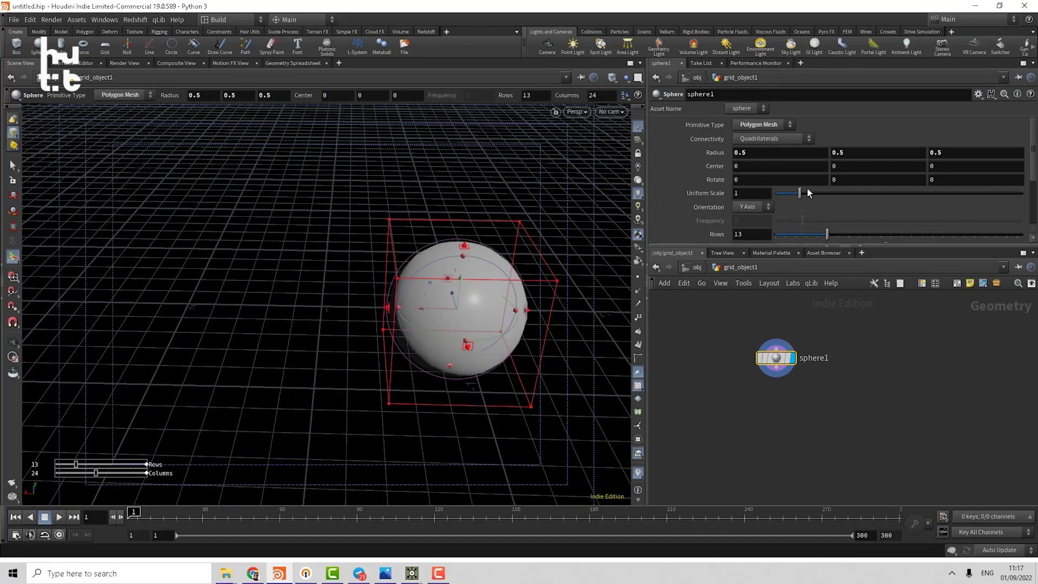
# - Set sphere1's Primitive Type to Polygon, its Uniform Scale to 1.88 and its Frequency to 9
pyautogui.click(760, 128)
pyautogui.click(754, 145)
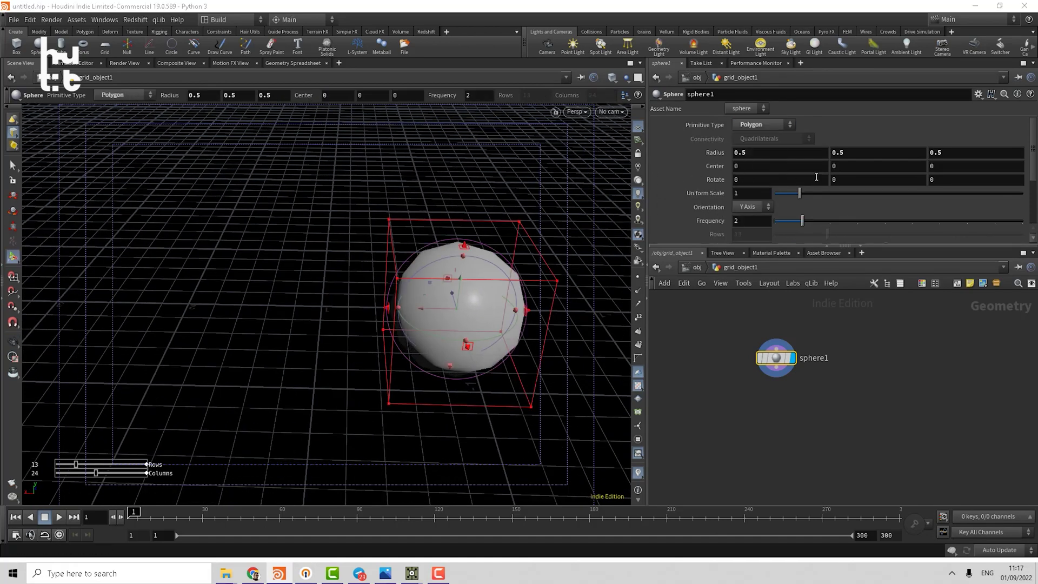
pyautogui.moveTo(799, 193); pyautogui.dragTo(994, 220)
pyautogui.press('Escape')
pyautogui.scroll(-3, 567, 265)
pyautogui.press('Return')
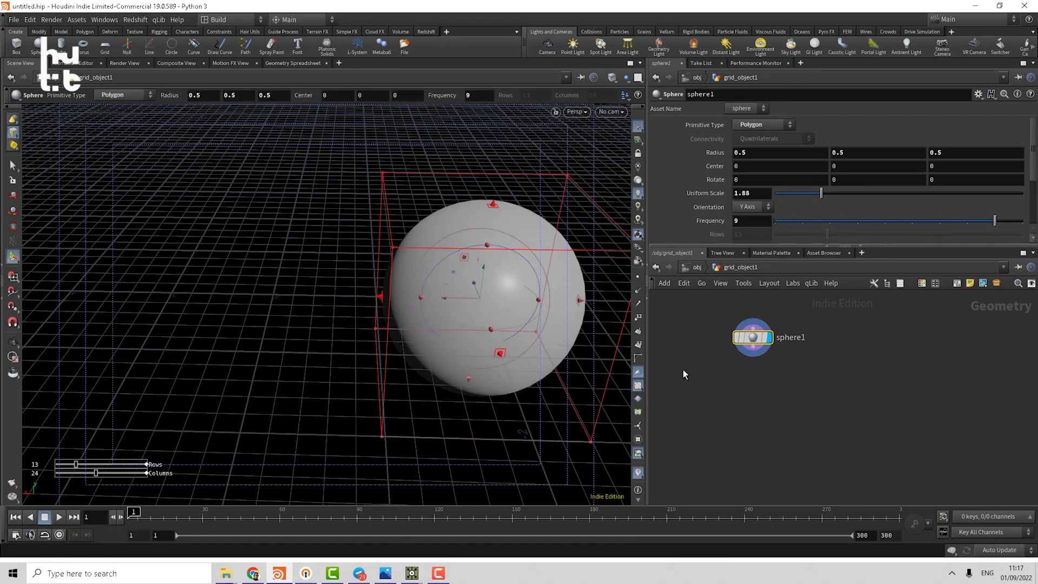
# - Add a Box node below sphere1 and connect sphere1's output to its input
pyautogui.press('Tab')
pyautogui.moveTo(747, 198)
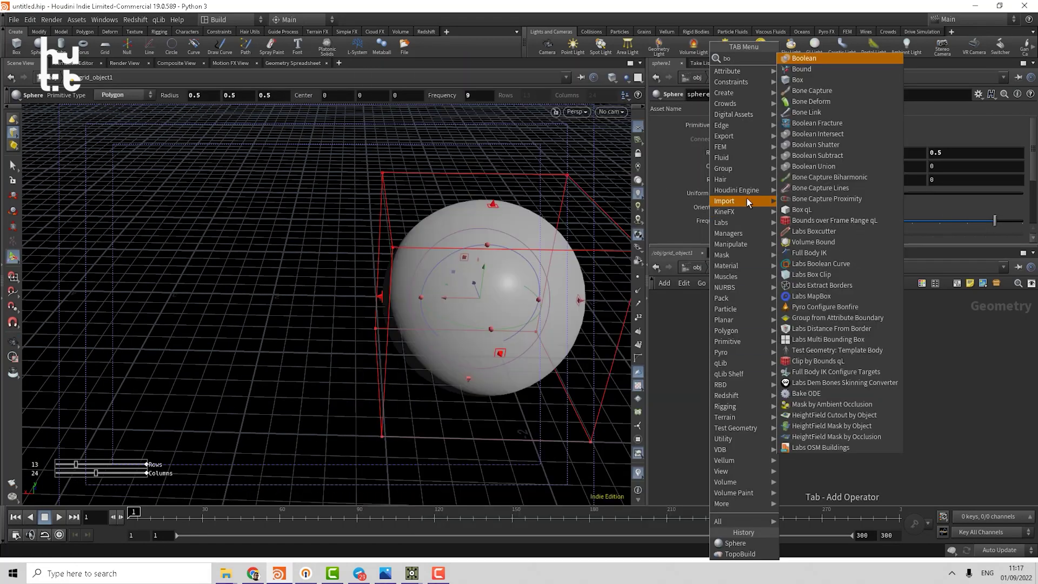
pyautogui.click(815, 82)
pyautogui.click(747, 403)
pyautogui.scroll(3, 757, 384)
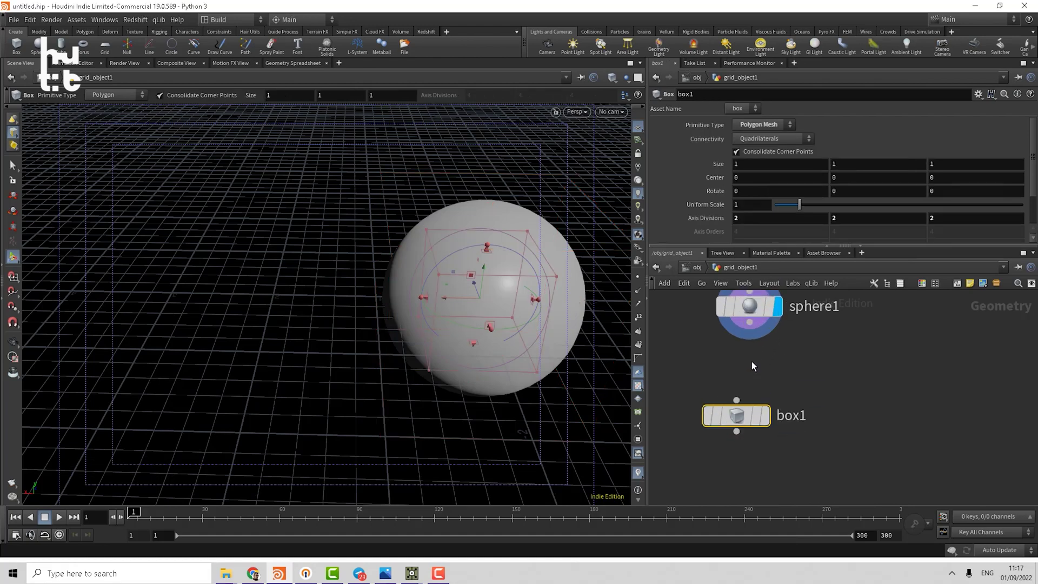
pyautogui.click(749, 322)
pyautogui.click(735, 406)
pyautogui.moveTo(736, 414); pyautogui.dragTo(808, 390)
# - Switch the viewport to wireframe and display sphere1 with box1 as a template around it
pyautogui.click(808, 392)
pyautogui.press('w')
pyautogui.keyDown('alt'); pyautogui.moveTo(552, 336); pyautogui.dragTo(567, 305); pyautogui.keyUp('alt')
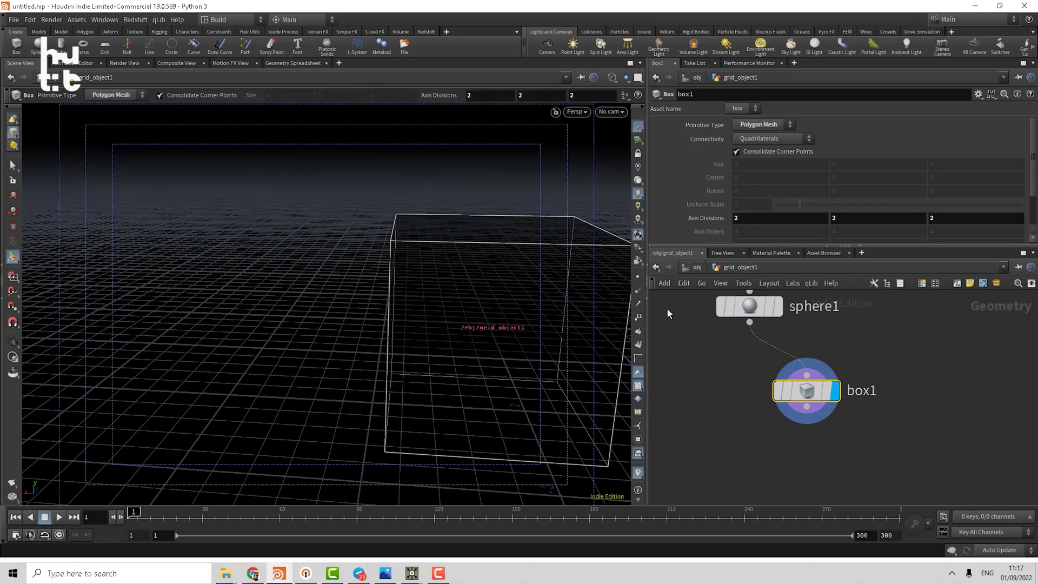
pyautogui.click(776, 307)
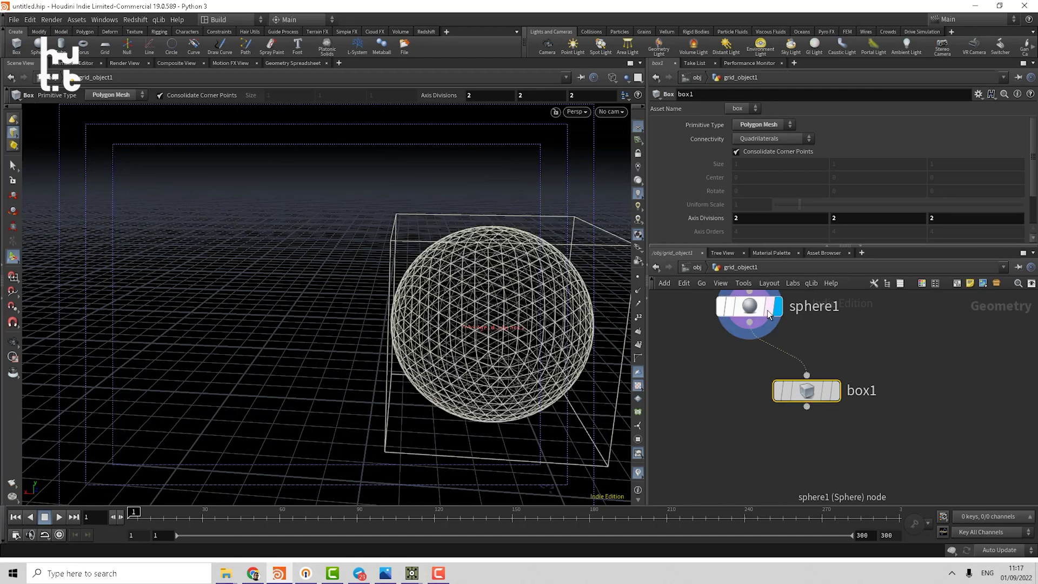
pyautogui.click(826, 394)
# - Set box1's Axis Divisions to 4 on all three axes
pyautogui.keyDown('alt'); pyautogui.moveTo(574, 337); pyautogui.dragTo(521, 337, button='right'); pyautogui.keyUp('alt')
pyautogui.keyDown('alt'); pyautogui.moveTo(521, 336); pyautogui.dragTo(432, 337, button='middle'); pyautogui.keyUp('alt')
pyautogui.moveTo(789, 333); pyautogui.dragTo(788, 312, button='middle')
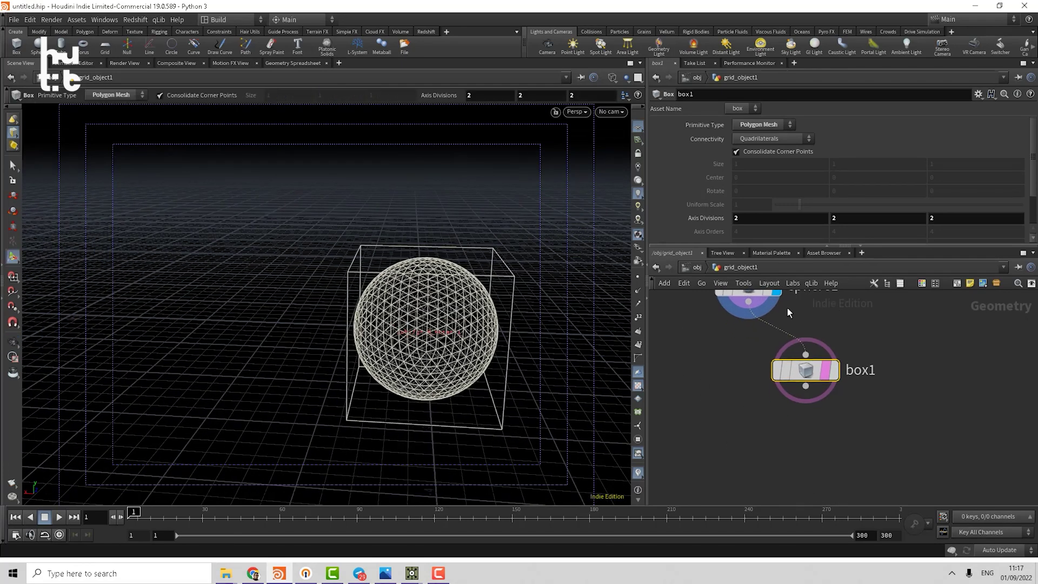
pyautogui.scroll(-3, 792, 189)
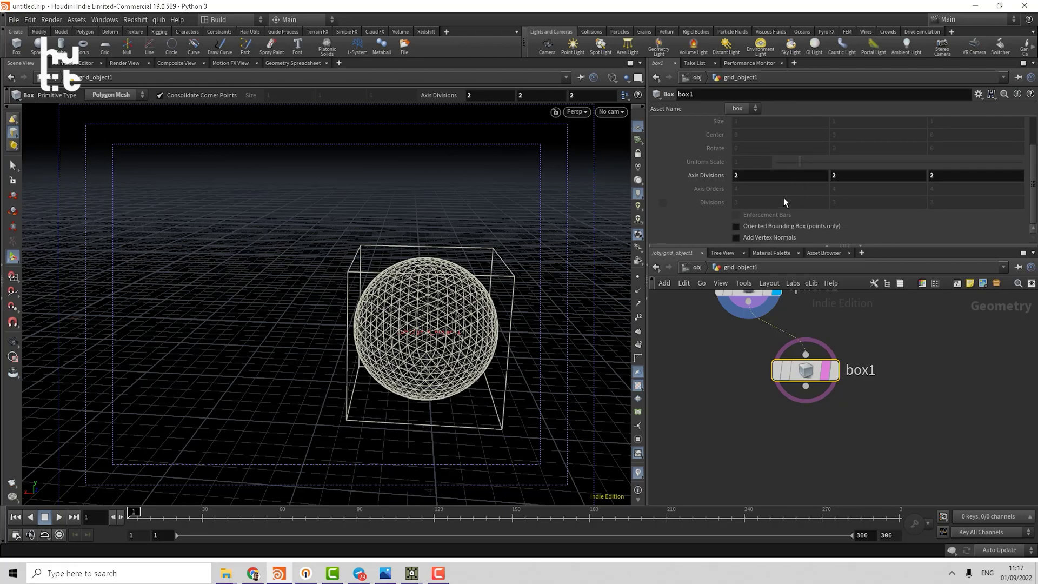
pyautogui.moveTo(708, 175); pyautogui.dragTo(728, 176, button='middle')
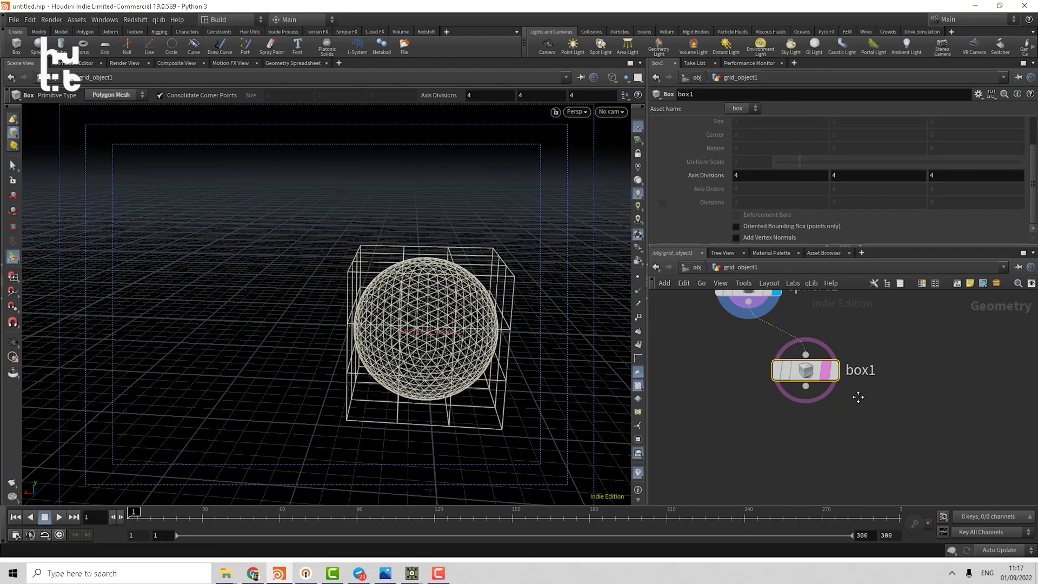
# - Add a Lattice node below box1 in the network
pyautogui.press('Tab')
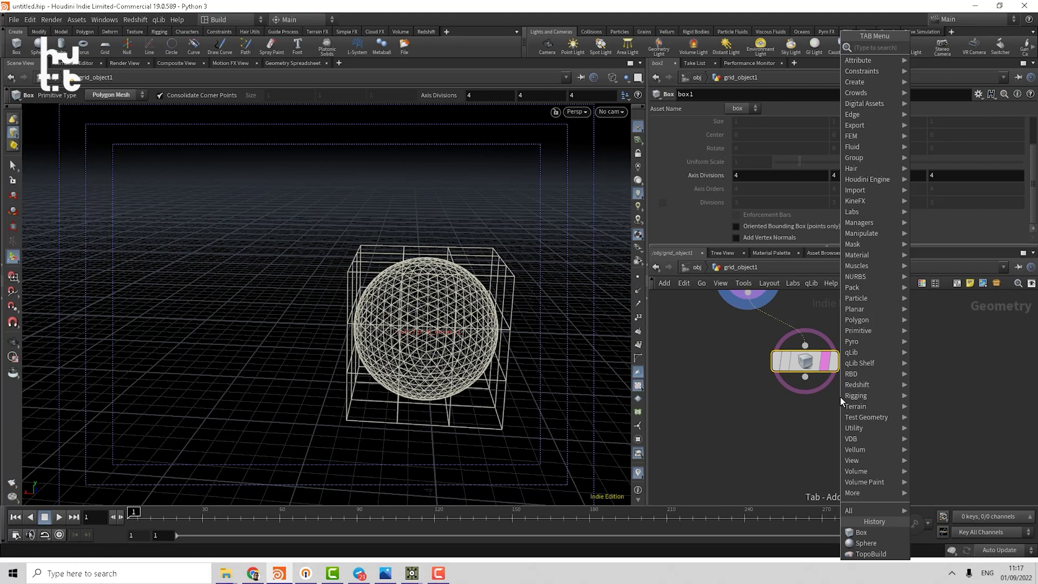
pyautogui.write('l')
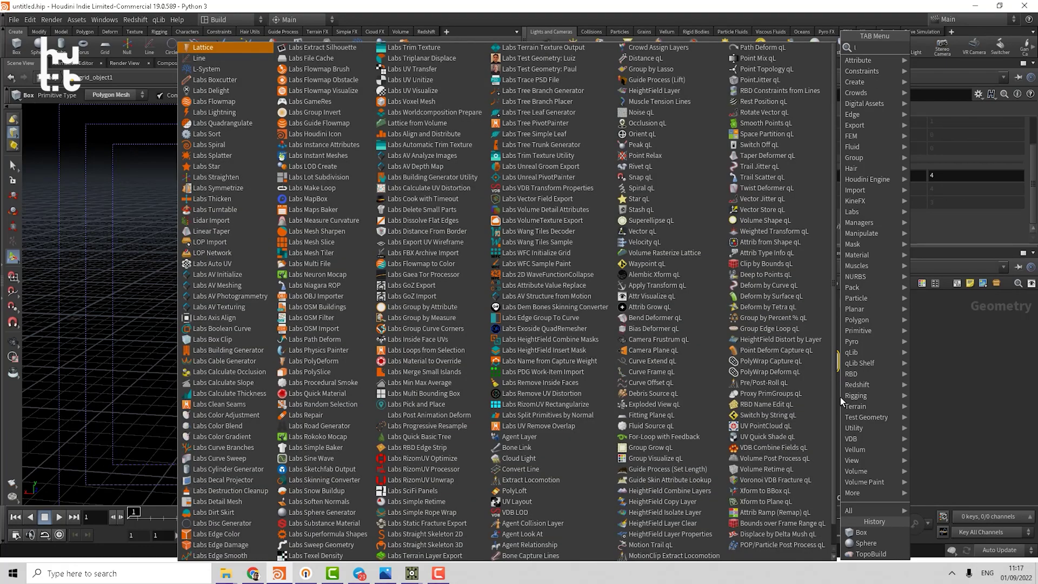
pyautogui.write('a')
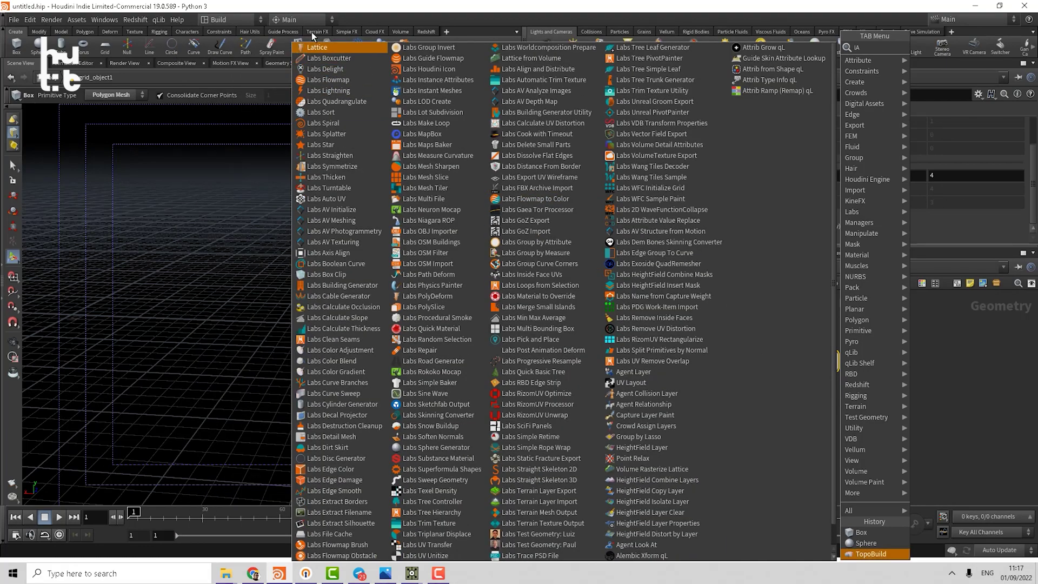
pyautogui.press('Return')
pyautogui.click(792, 430)
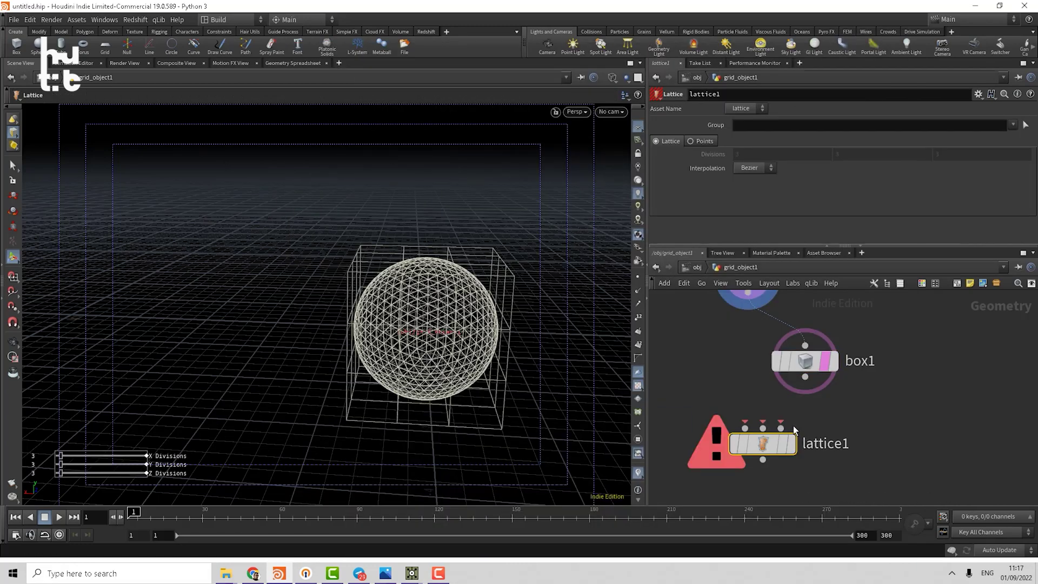
# - Connect sphere1 to lattice1's first input and box1 to its second, Rest Geometry input
pyautogui.scroll(2, 794, 429)
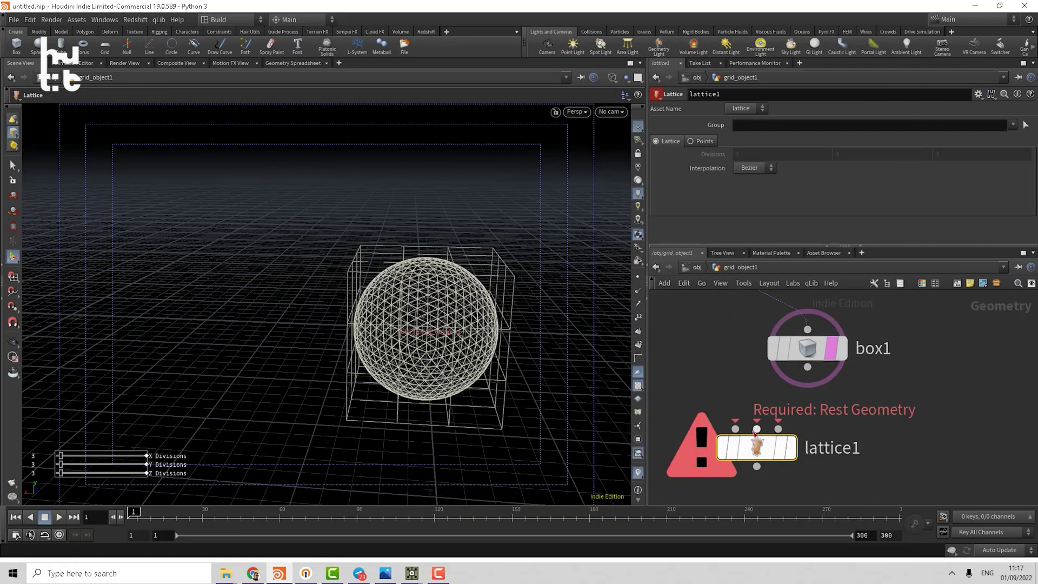
pyautogui.click(735, 429)
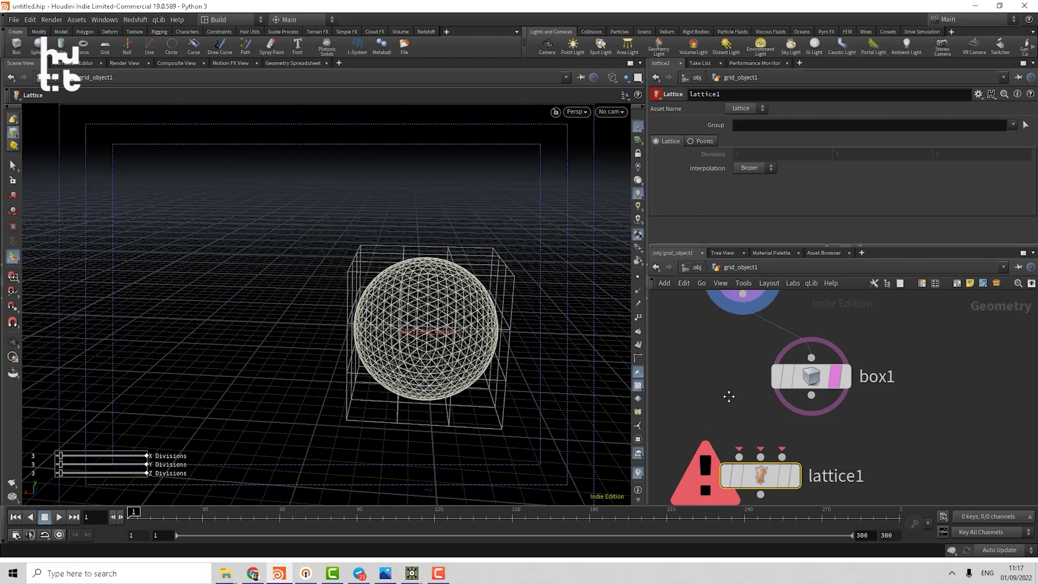
pyautogui.click(741, 469)
pyautogui.moveTo(741, 469); pyautogui.dragTo(738, 412, button='middle')
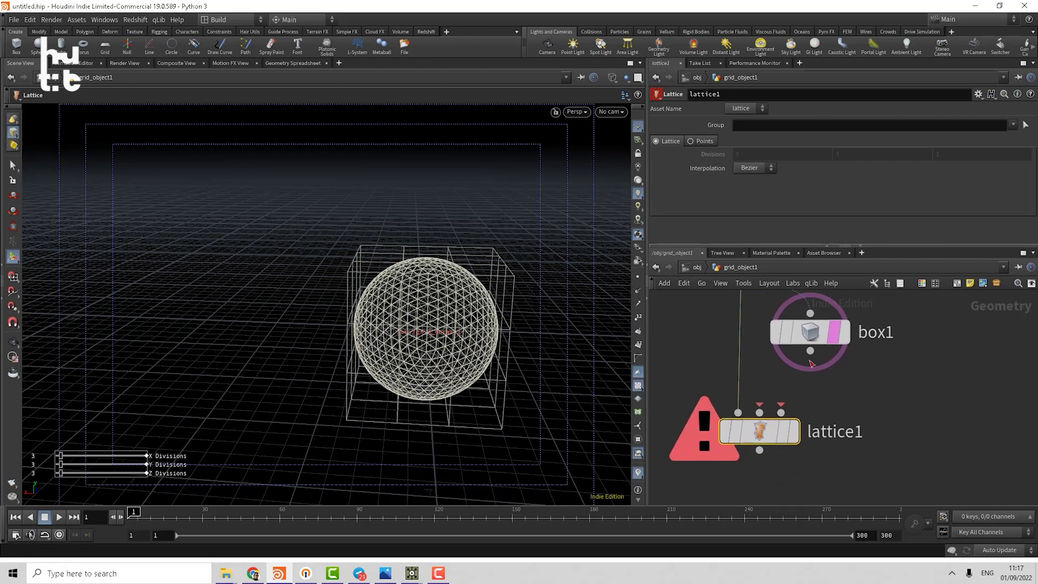
pyautogui.click(809, 350)
pyautogui.click(760, 410)
# - Add an Edit node beside lattice1, fed by box1, and connect its output to lattice1's third input
pyautogui.press('Tab')
pyautogui.write('ED')
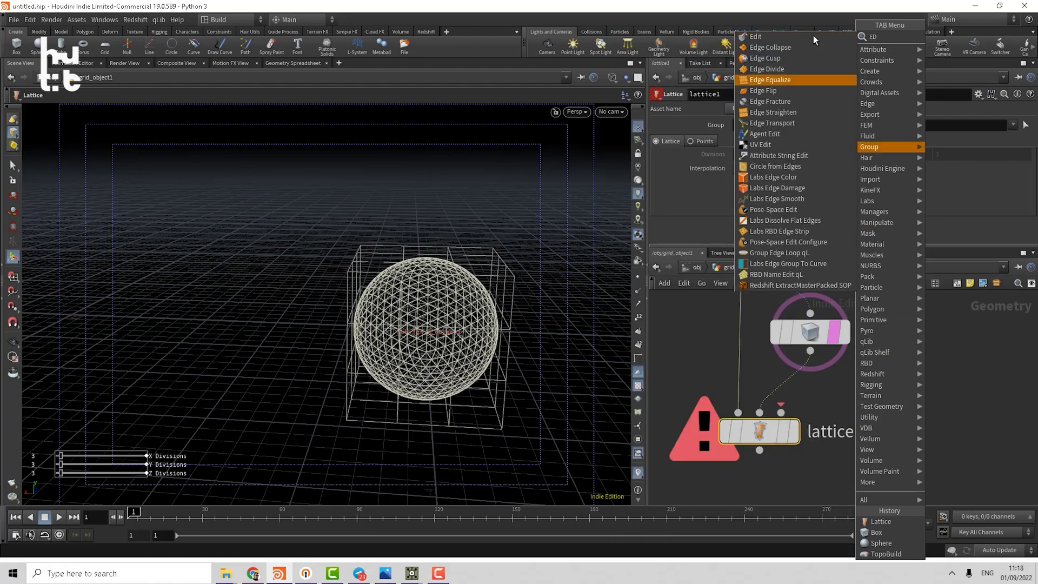
pyautogui.click(768, 37)
pyautogui.click(875, 386)
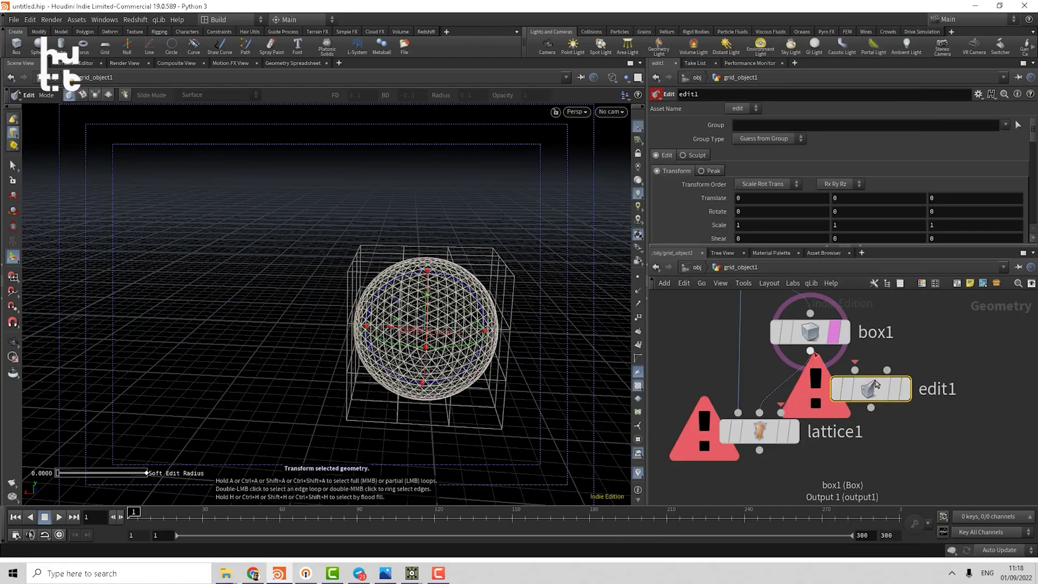
pyautogui.click(871, 407)
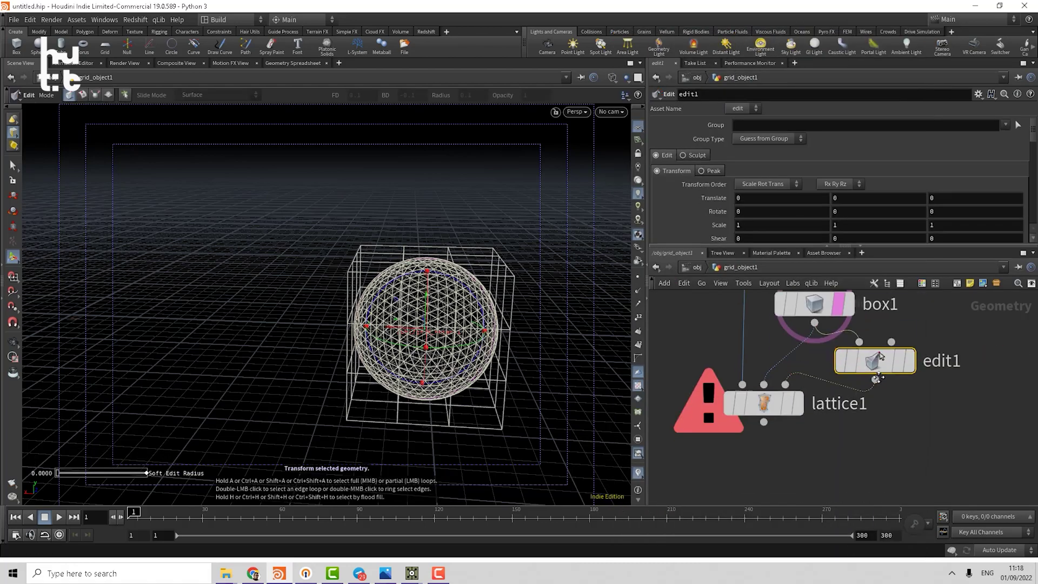
# - Move lattice1 lower in the network and make it the displayed node
pyautogui.moveTo(878, 377); pyautogui.dragTo(877, 345, button='middle')
pyautogui.moveTo(782, 378); pyautogui.dragTo(784, 435)
pyautogui.click(795, 433)
pyautogui.click(783, 430)
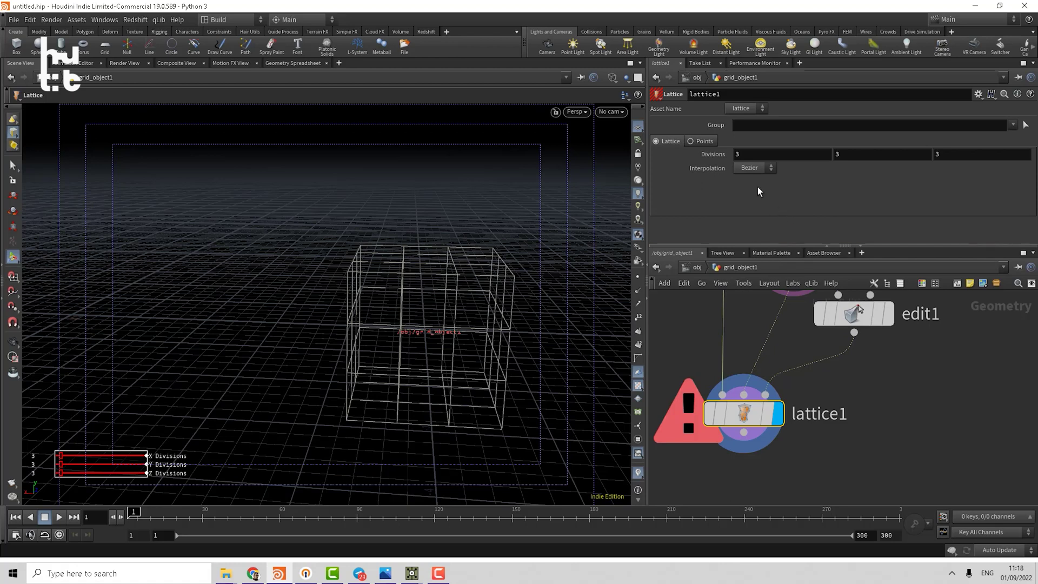
# - Check lattice1's interpolation options and switch its deformation mode to Points
pyautogui.moveTo(928, 327); pyautogui.dragTo(938, 400, button='middle')
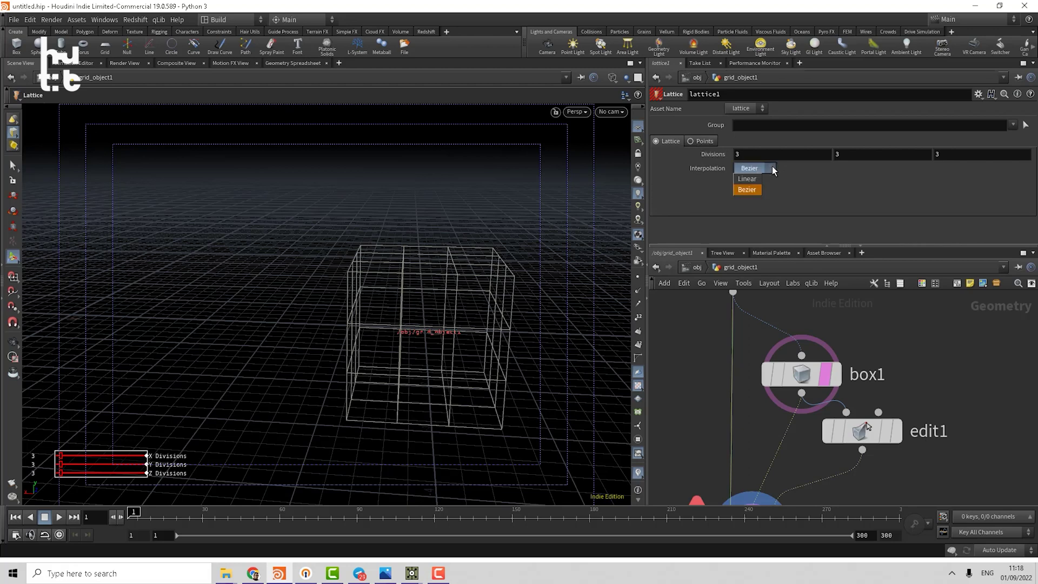
pyautogui.click(780, 199)
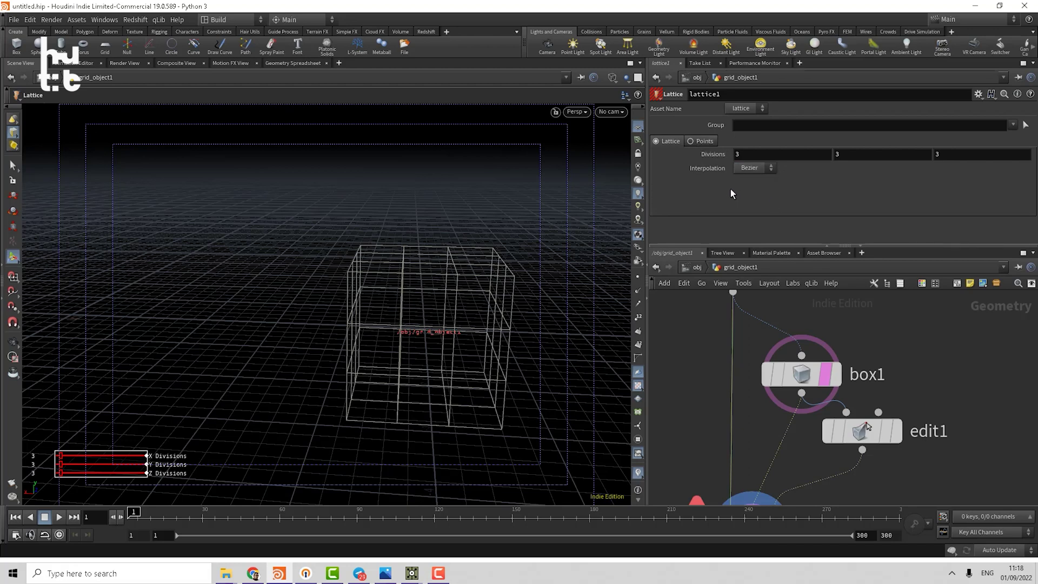
pyautogui.click(700, 141)
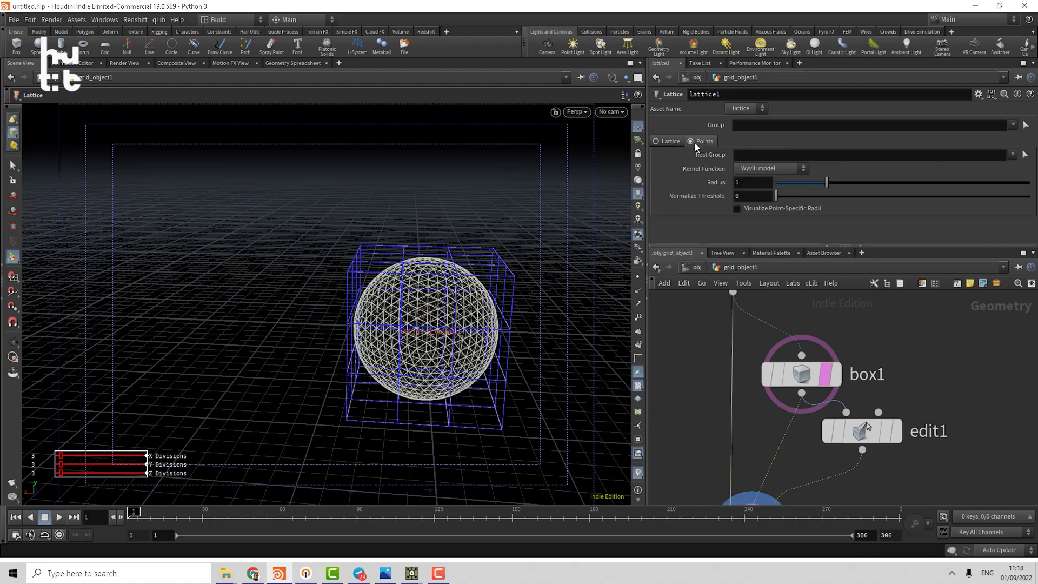
# - Review lattice1's kernel functions, then visualize its point-specific radii with Radius set to 0.54
pyautogui.click(776, 168)
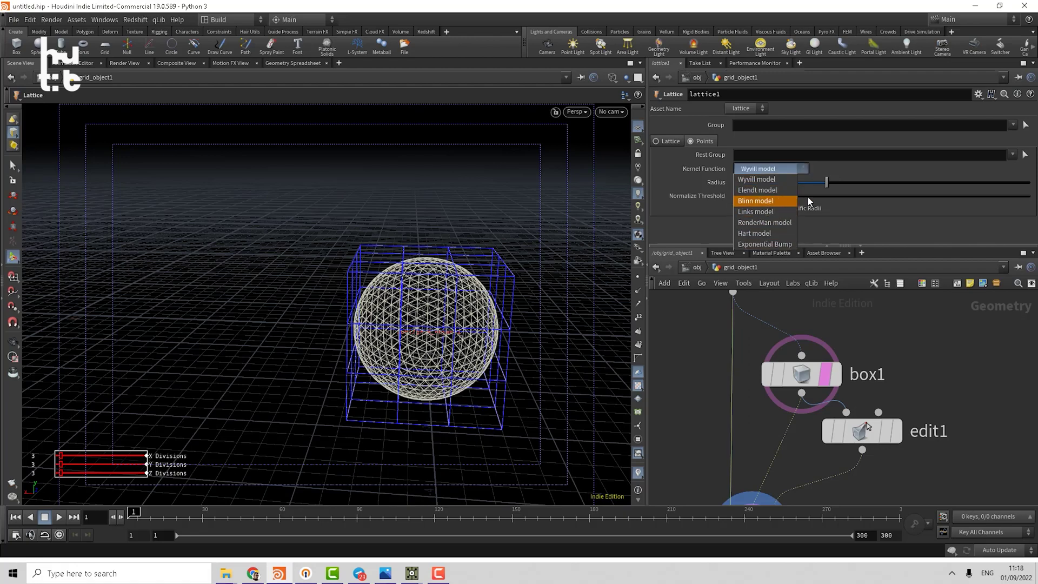
pyautogui.click(855, 236)
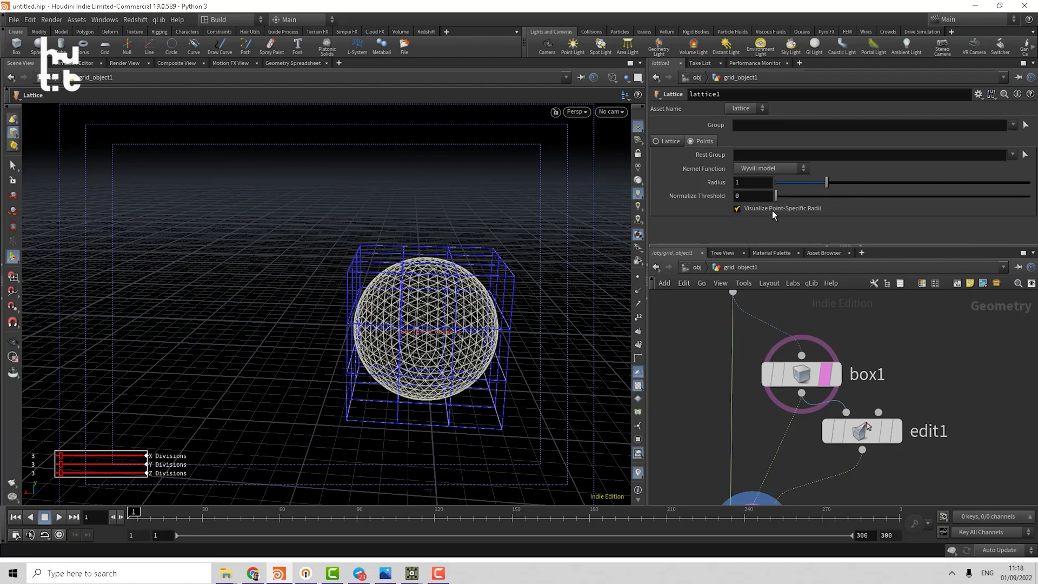
pyautogui.click(752, 211)
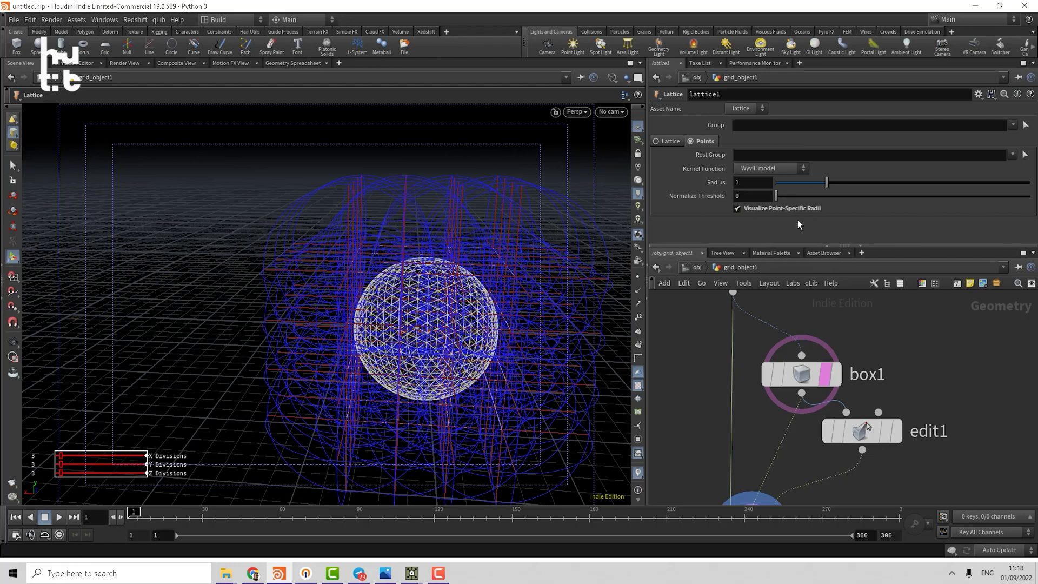
pyautogui.moveTo(809, 184)
pyautogui.mouseDown()
pyautogui.moveTo(787, 187)
pyautogui.moveTo(804, 184)
pyautogui.mouseUp()
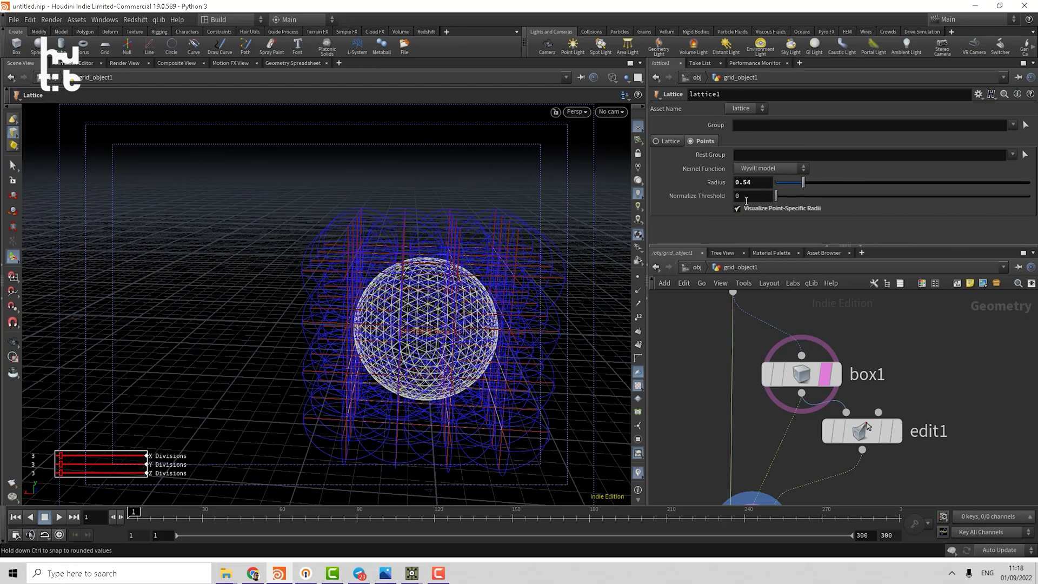
pyautogui.keyDown('alt'); pyautogui.moveTo(513, 281); pyautogui.dragTo(570, 287); pyautogui.keyUp('alt')
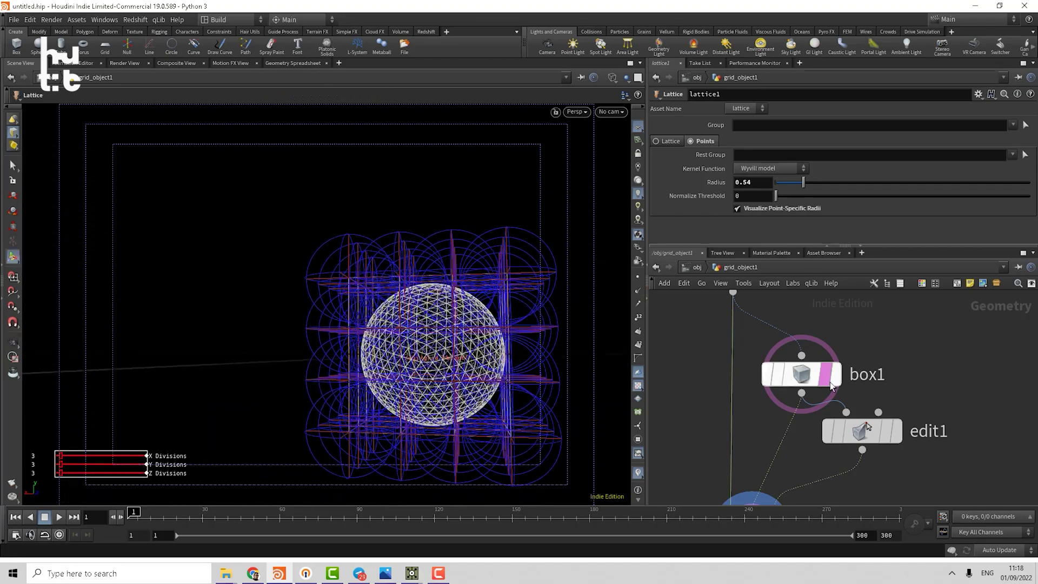
# - On edit1, switch to point selection and select the points around one upper corner of the lattice box
pyautogui.click(862, 431)
pyautogui.click(12, 166)
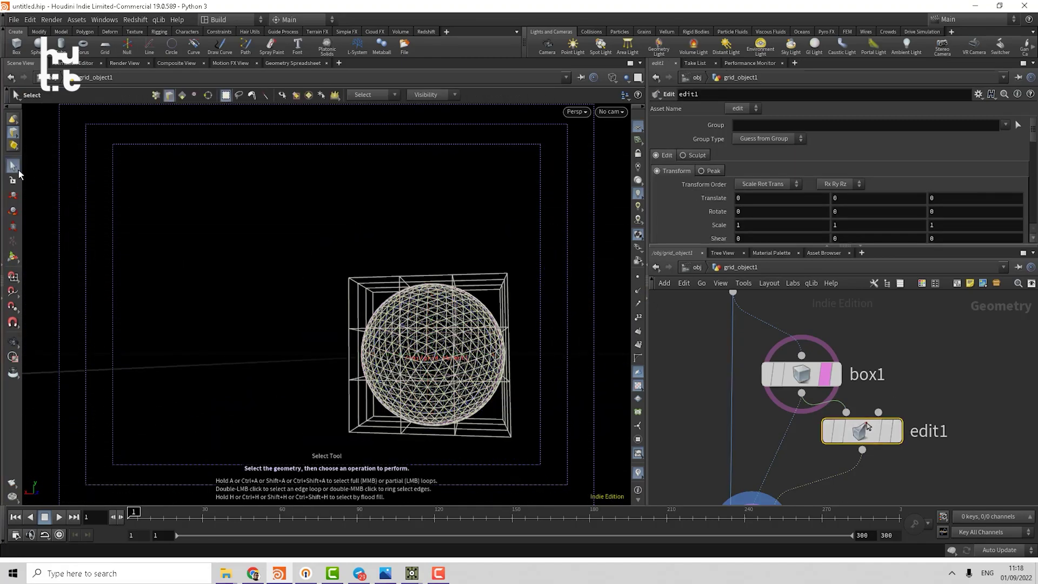
pyautogui.click(14, 134)
pyautogui.click(55, 138)
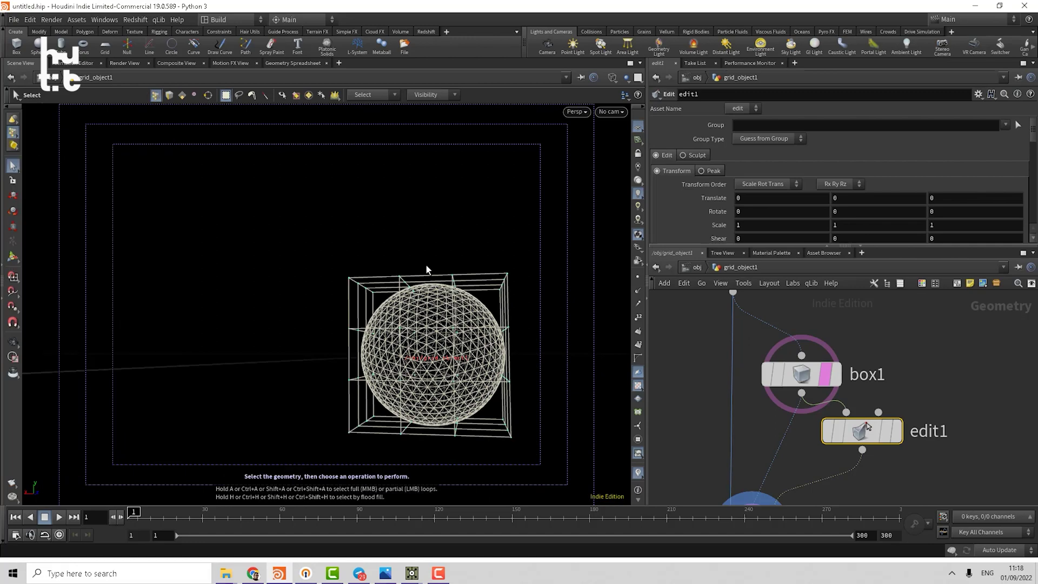
pyautogui.moveTo(527, 248); pyautogui.dragTo(440, 319)
pyautogui.keyDown('alt'); pyautogui.moveTo(510, 315); pyautogui.dragTo(507, 330); pyautogui.keyUp('alt')
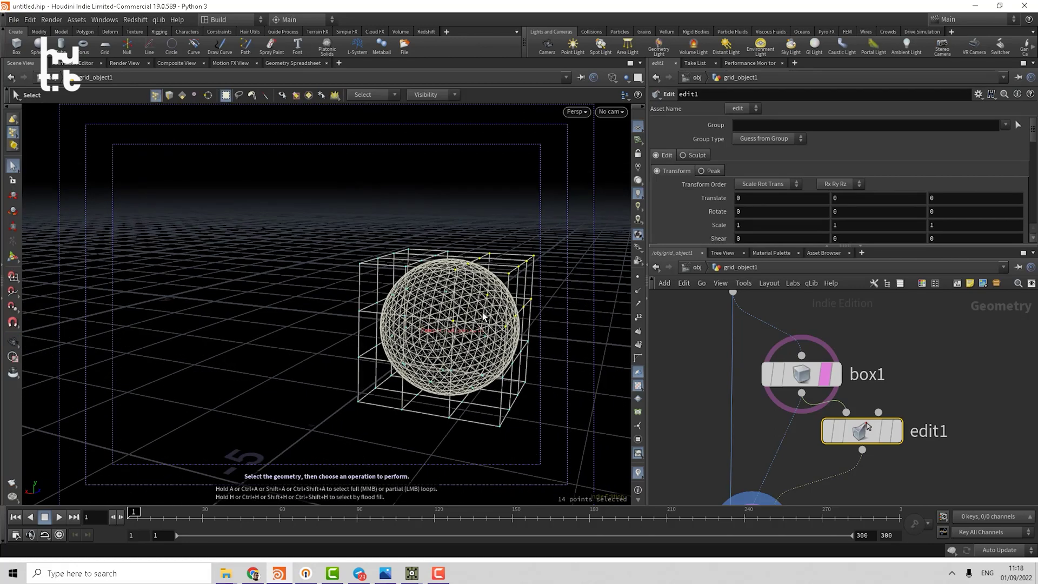
# - Move edit1's selected corner points up and outward, with a translation of about -0.475, 0.475, 0
pyautogui.press('t')
pyautogui.moveTo(537, 251); pyautogui.dragTo(565, 232)
pyautogui.keyDown('alt'); pyautogui.moveTo(498, 243); pyautogui.dragTo(531, 216); pyautogui.keyUp('alt')
pyautogui.moveTo(903, 410); pyautogui.dragTo(928, 382, button='middle')
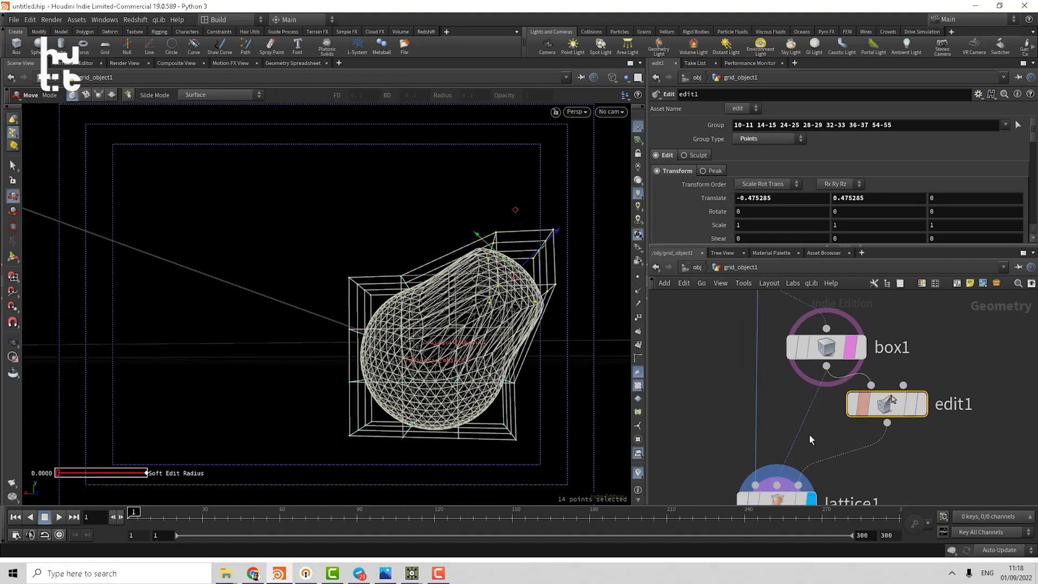
# - Set lattice1's Radius to 0.74 and Normalize Threshold to 0.126, keeping Visualize Point-Specific Radii on
pyautogui.click(778, 500)
pyautogui.press('t')
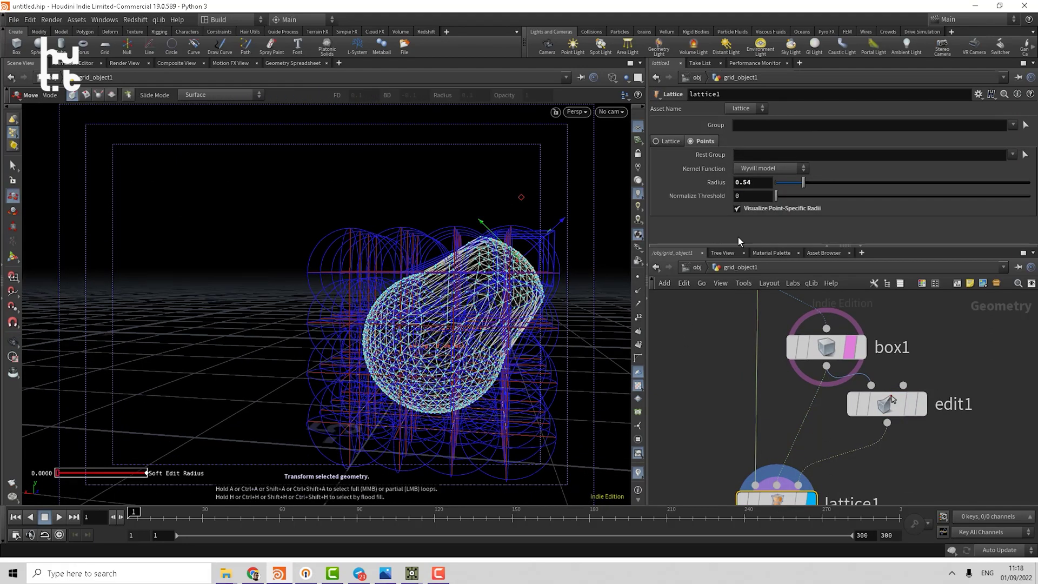
pyautogui.moveTo(803, 179)
pyautogui.mouseDown()
pyautogui.moveTo(820, 179)
pyautogui.moveTo(787, 196)
pyautogui.moveTo(808, 195)
pyautogui.mouseUp()
pyautogui.click(772, 208)
pyautogui.click(777, 209)
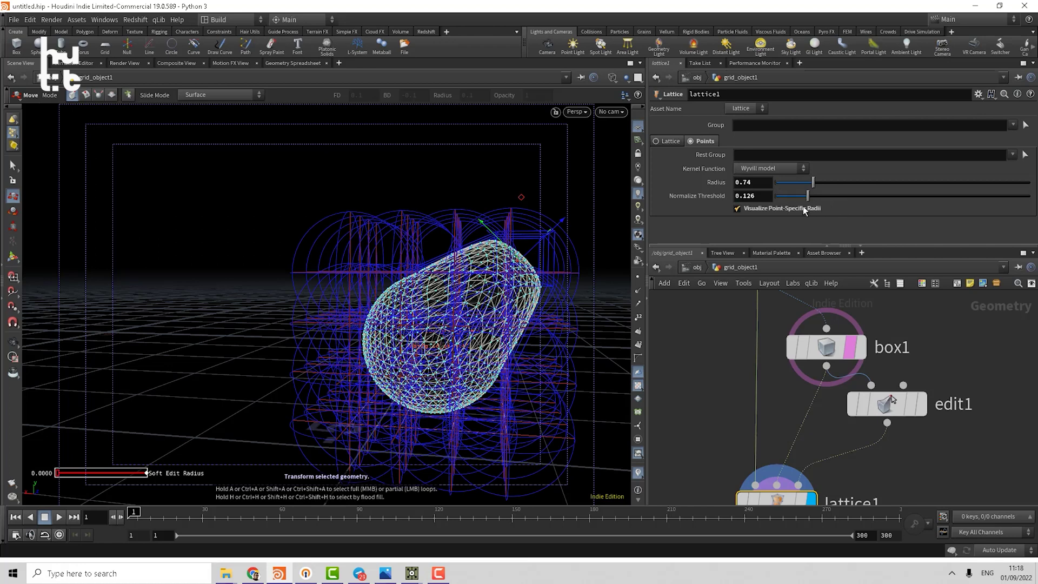
pyautogui.moveTo(922, 442); pyautogui.dragTo(923, 391, button='middle')
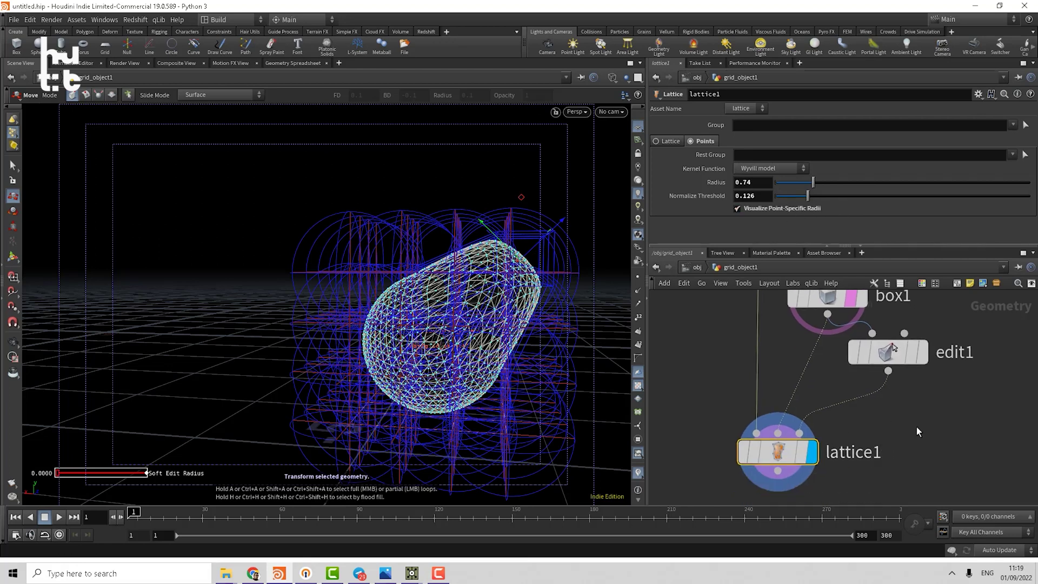
# - Switch to TouchDesigner and close null2's SOP Editor, then check the Deformations list on the SOP in TD Notion page
pyautogui.moveTo(412, 572)
pyautogui.click(434, 519)
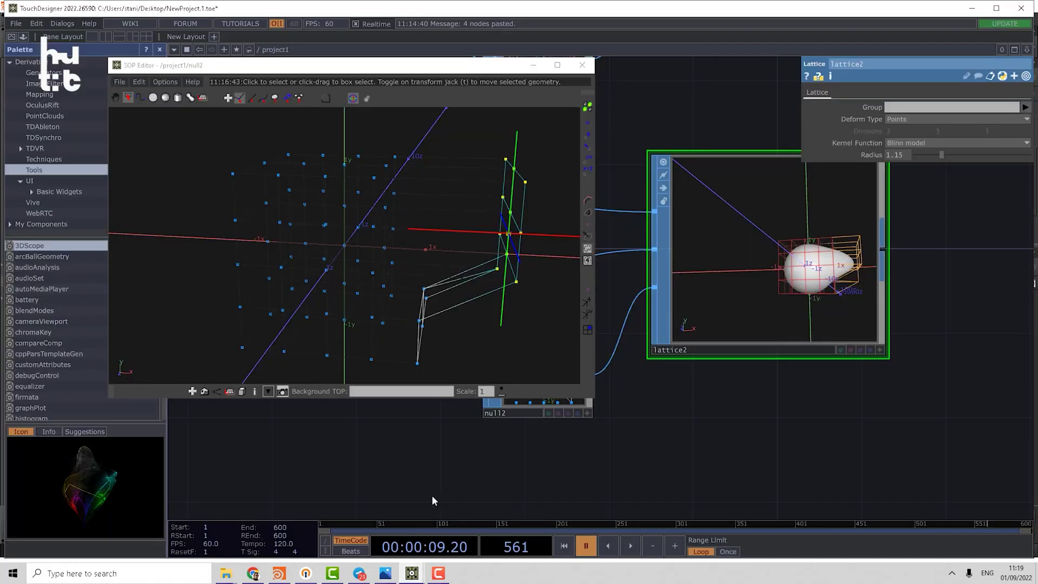
pyautogui.click(582, 65)
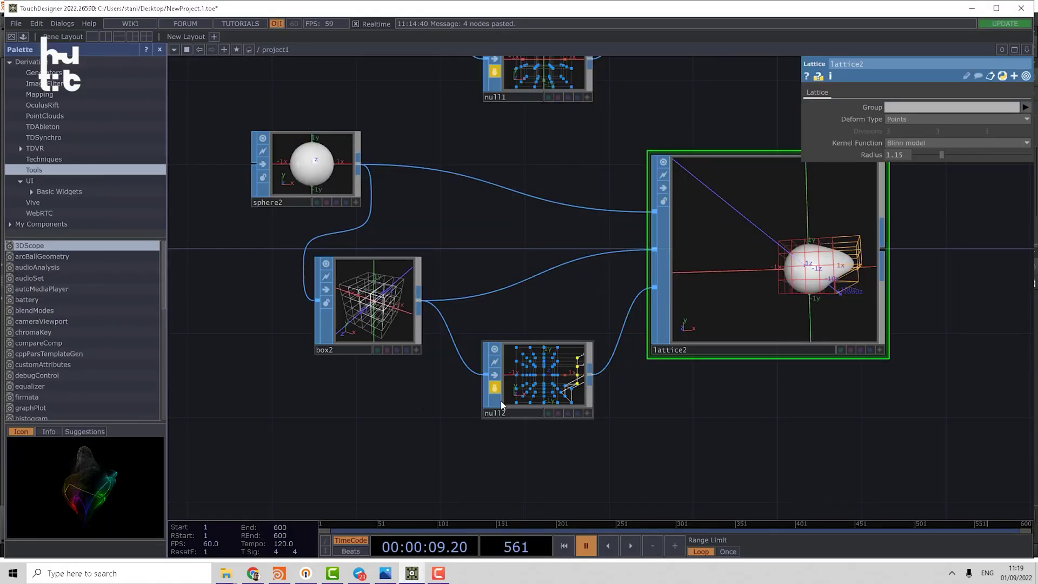
pyautogui.click(253, 573)
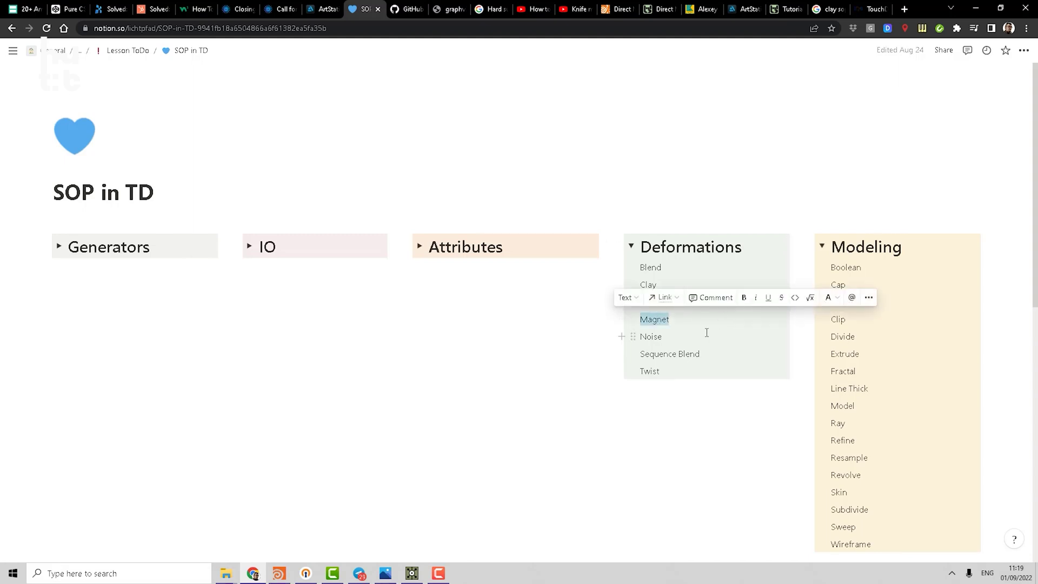
pyautogui.click(975, 8)
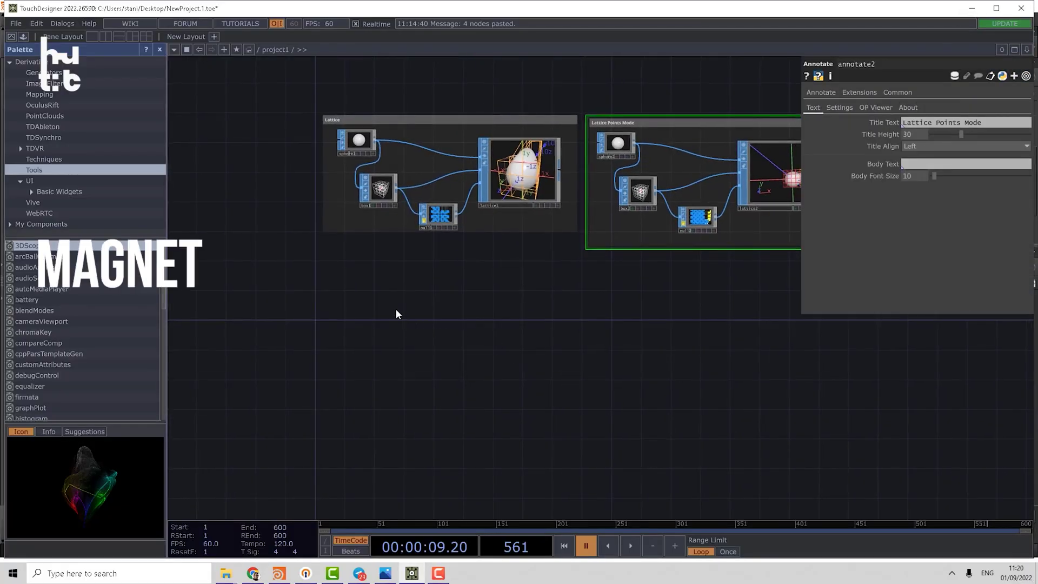
# - Add a Grid SOP in empty network space and a Metaball SOP below it
pyautogui.press('Tab')
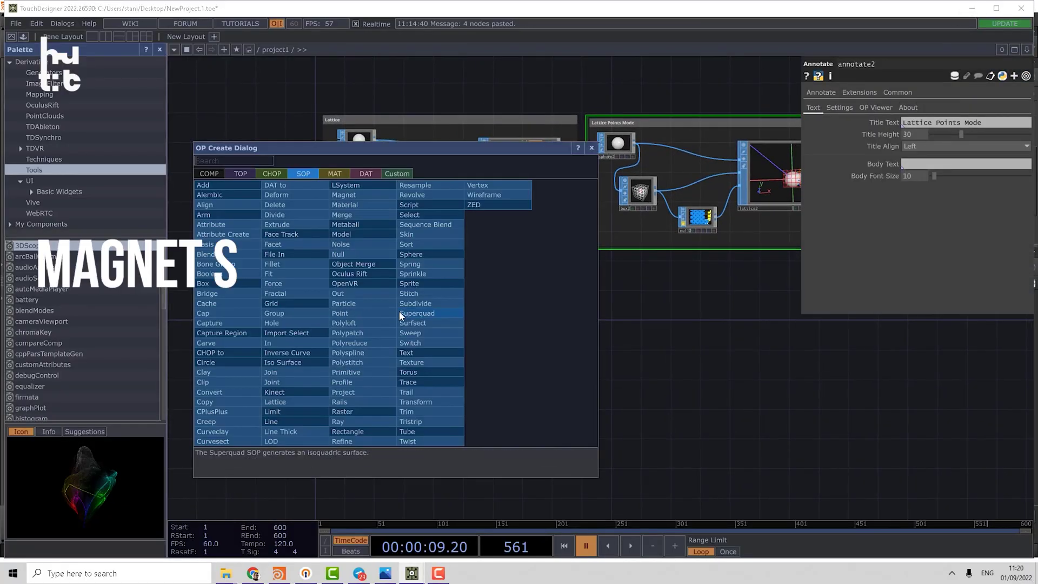
pyautogui.click(378, 302)
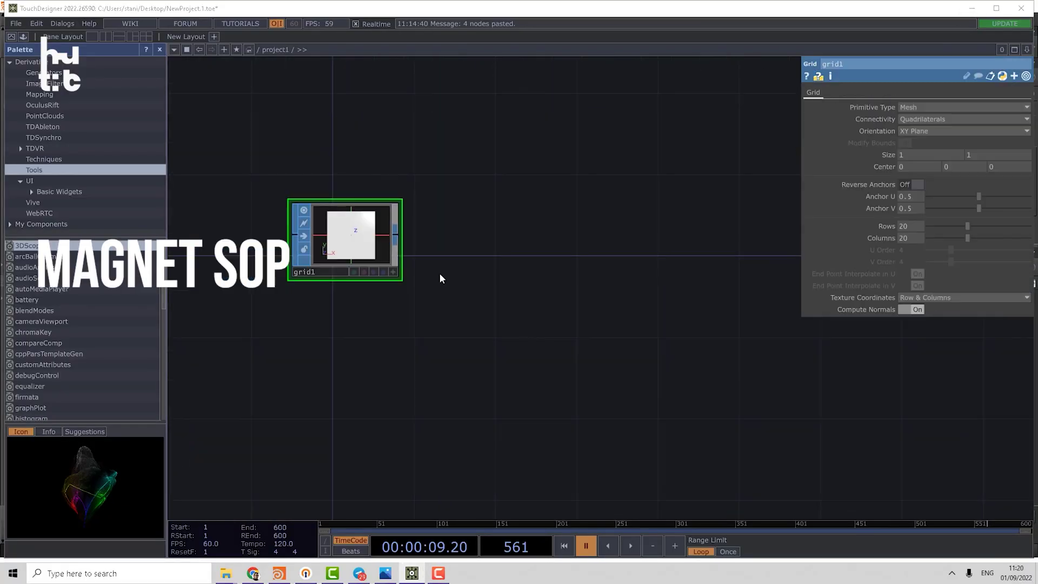
pyautogui.press('Tab')
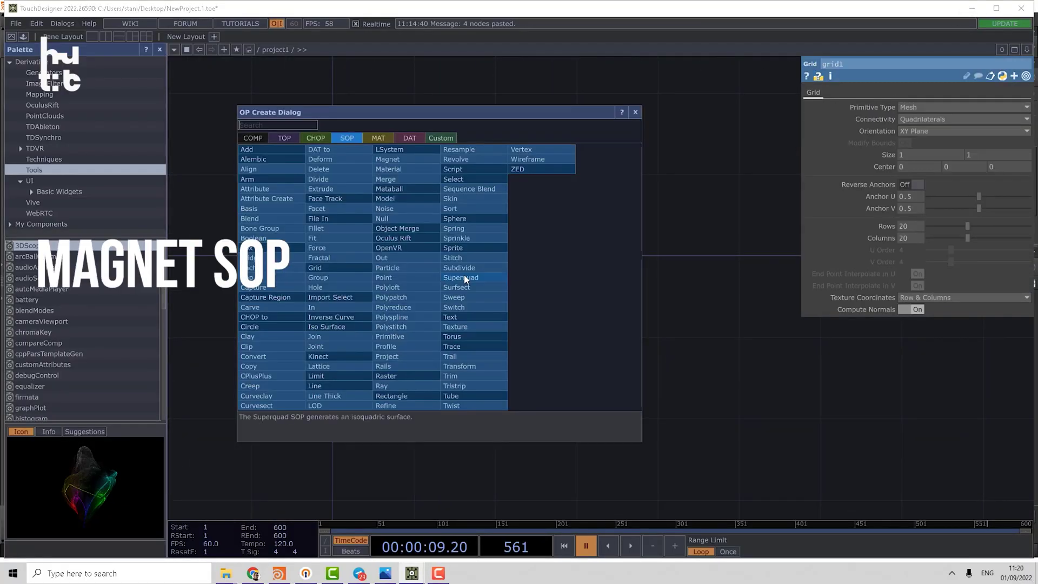
pyautogui.write('m')
pyautogui.click(391, 189)
pyautogui.click(360, 323)
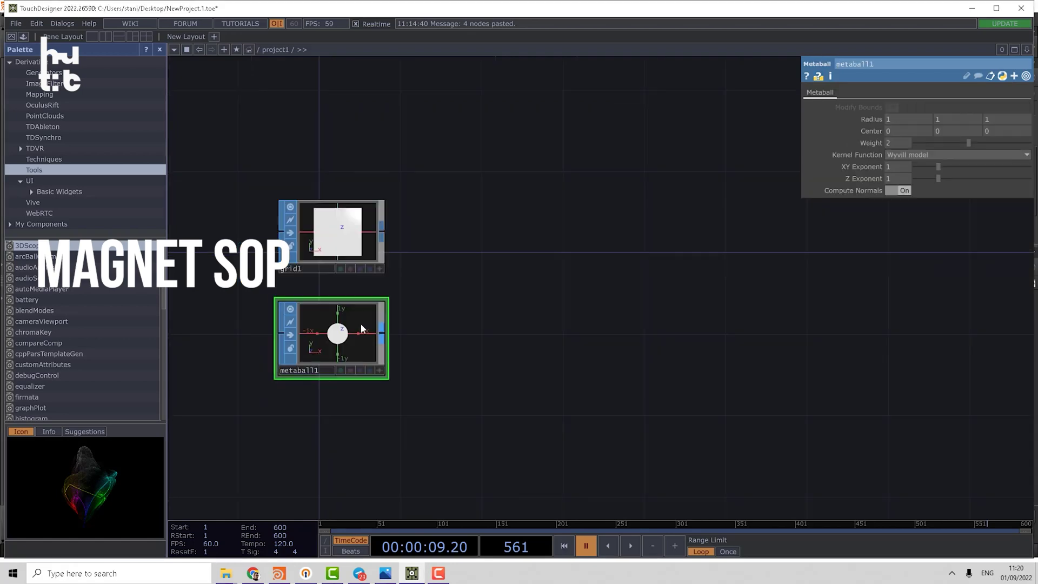
pyautogui.scroll(4, 346, 330)
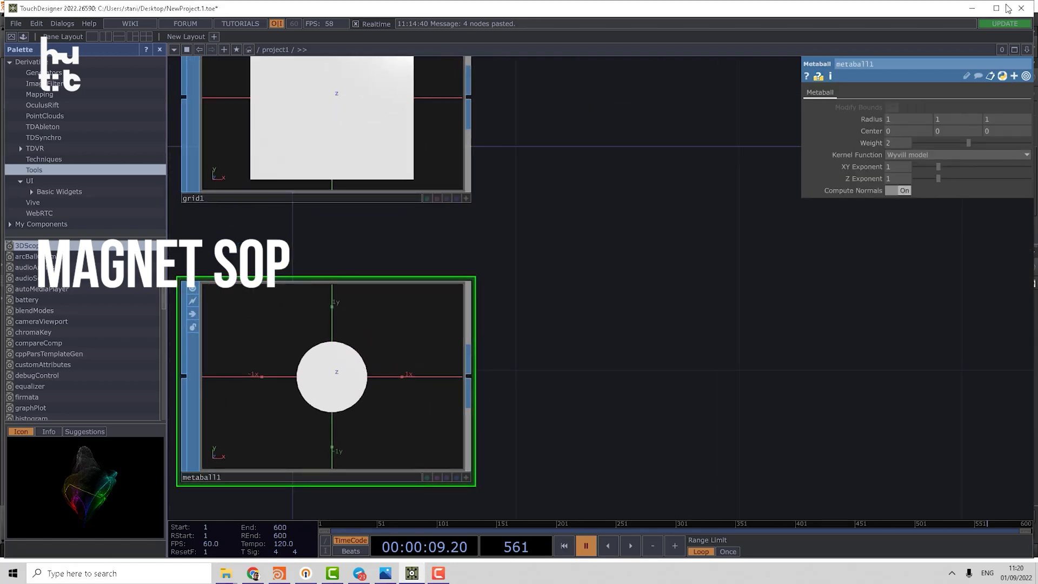
# - Close the Palette and split the network pane, making the new pane a geometry viewer
pyautogui.click(160, 49)
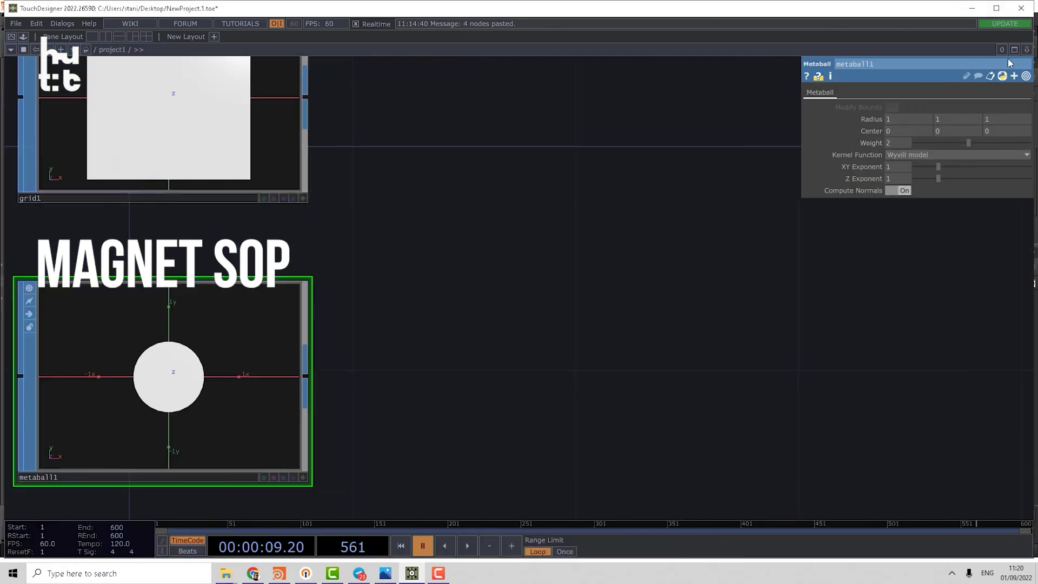
pyautogui.click(1026, 49)
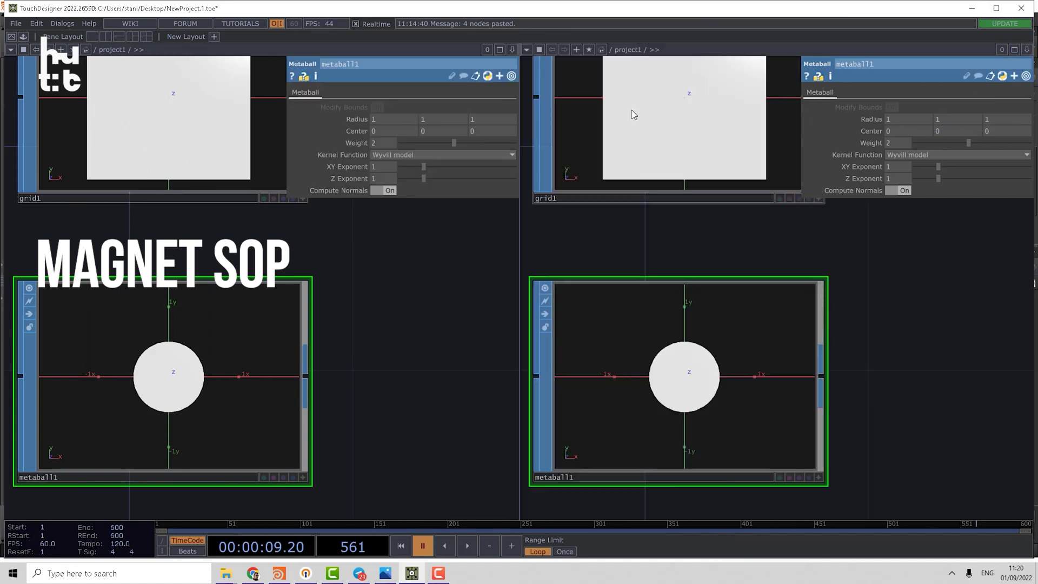
pyautogui.click(526, 49)
pyautogui.click(563, 88)
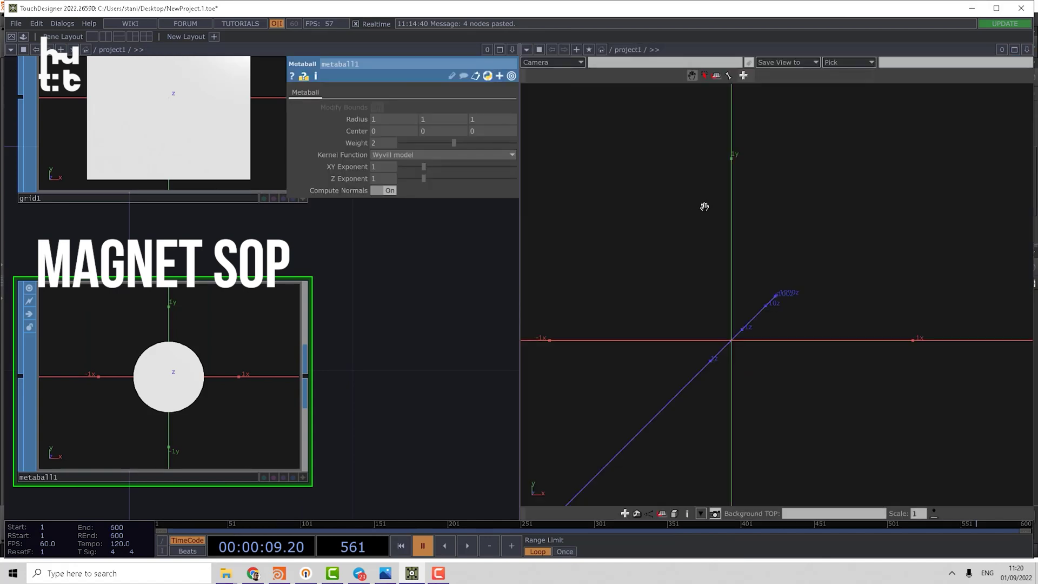
pyautogui.moveTo(750, 248); pyautogui.dragTo(746, 248)
# - Display grid1 in the geometry viewer and set its Primitive Type to Polygon
pyautogui.moveTo(324, 242); pyautogui.dragTo(294, 289)
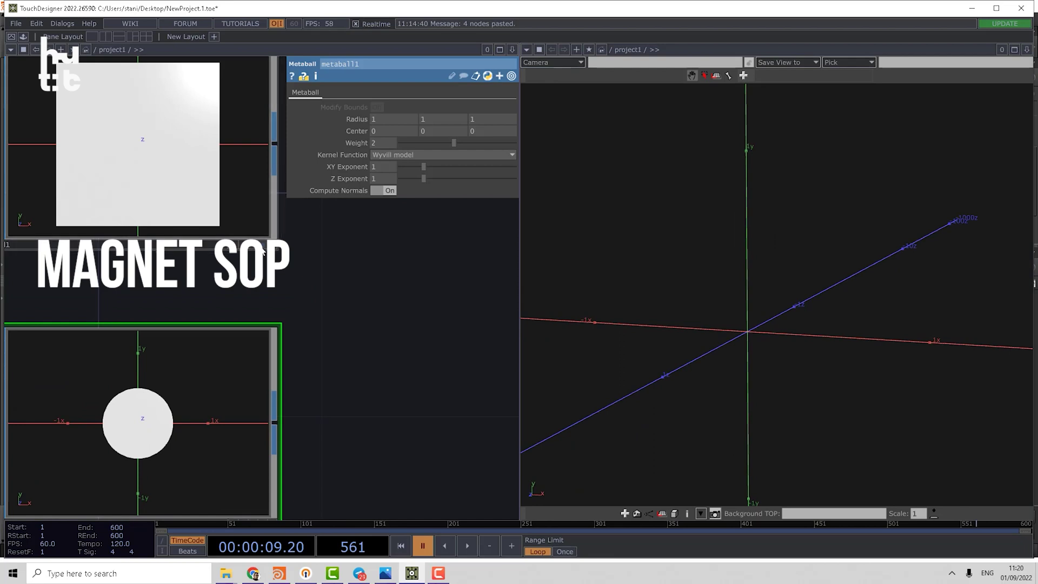
pyautogui.click(262, 245)
pyautogui.moveTo(724, 325); pyautogui.dragTo(608, 312)
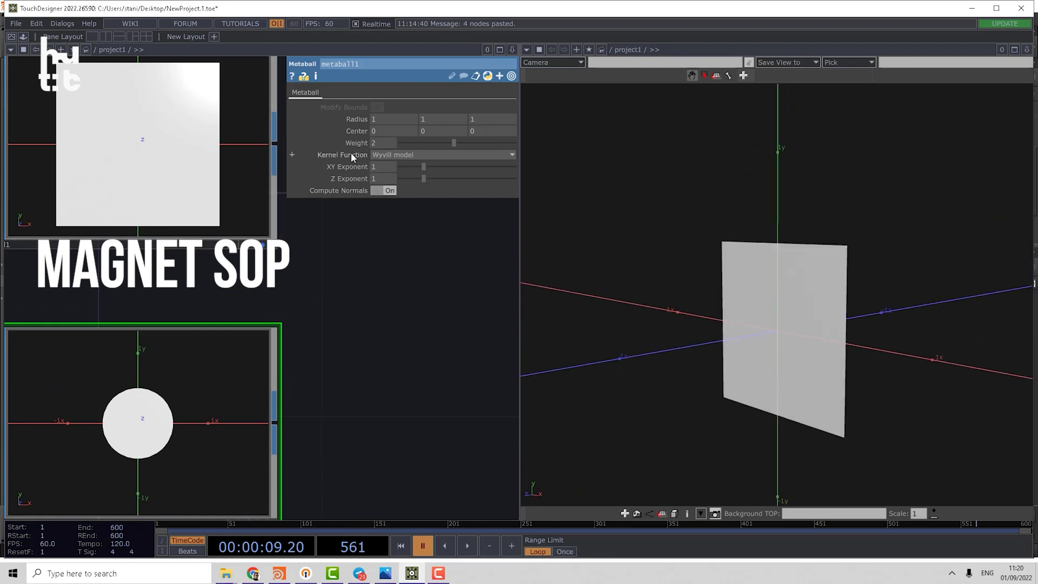
pyautogui.click(203, 117)
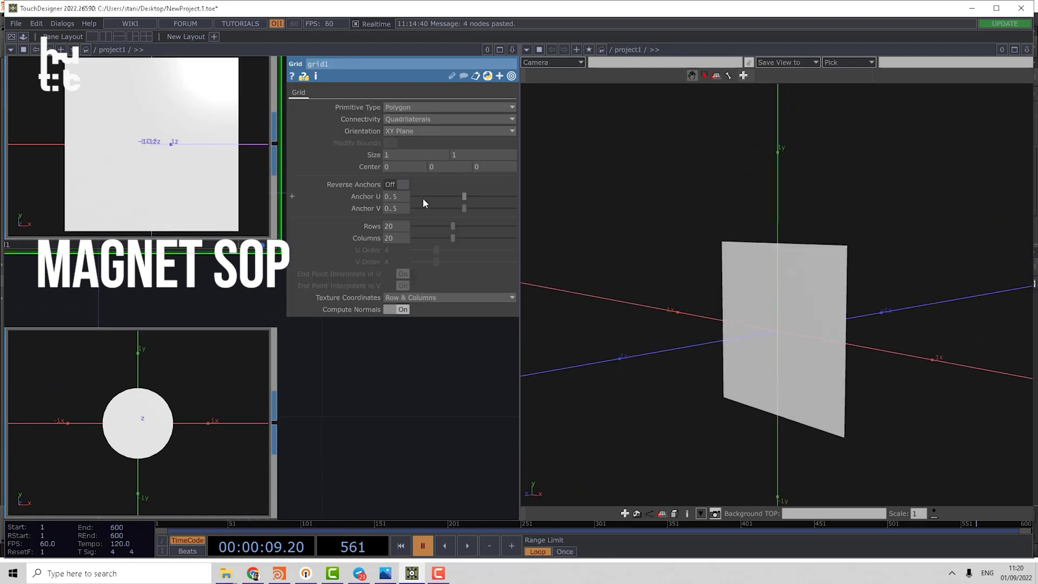
# - Display metaball1 in the geometry viewer together with the grid and show both as wireframe
pyautogui.click(215, 397)
pyautogui.hotkey('shift', 'h')
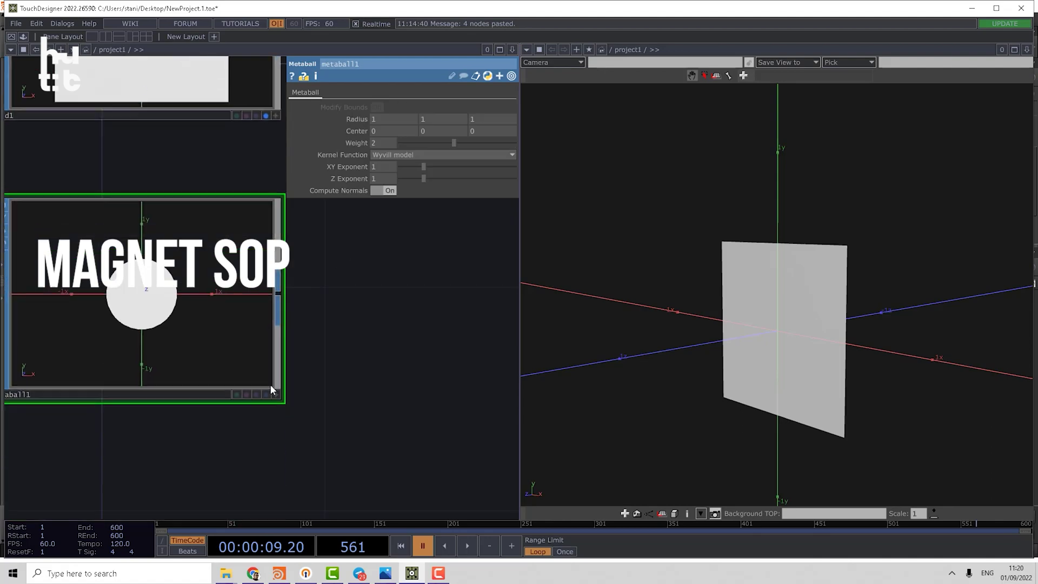
pyautogui.click(266, 378)
pyautogui.moveTo(846, 303); pyautogui.dragTo(836, 322)
pyautogui.scroll(-3, 836, 322)
pyautogui.press('w')
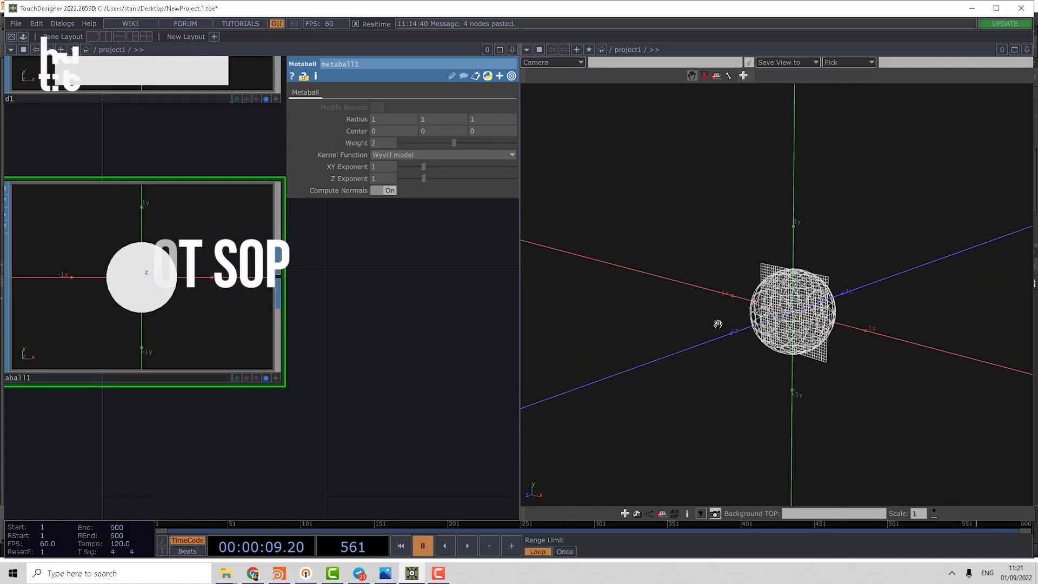
# - Add a Magnet SOP beside the grid and metaball, and connect grid1 to its first input
pyautogui.moveTo(387, 371); pyautogui.dragTo(385, 375)
pyautogui.scroll(-4, 379, 357)
pyautogui.press('Tab')
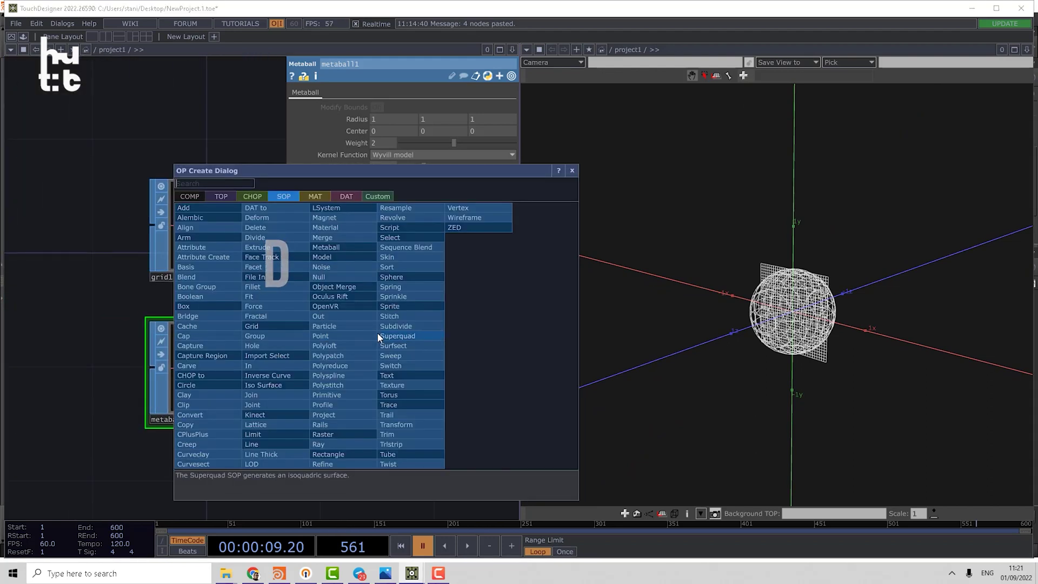
pyautogui.write('m')
pyautogui.click(331, 219)
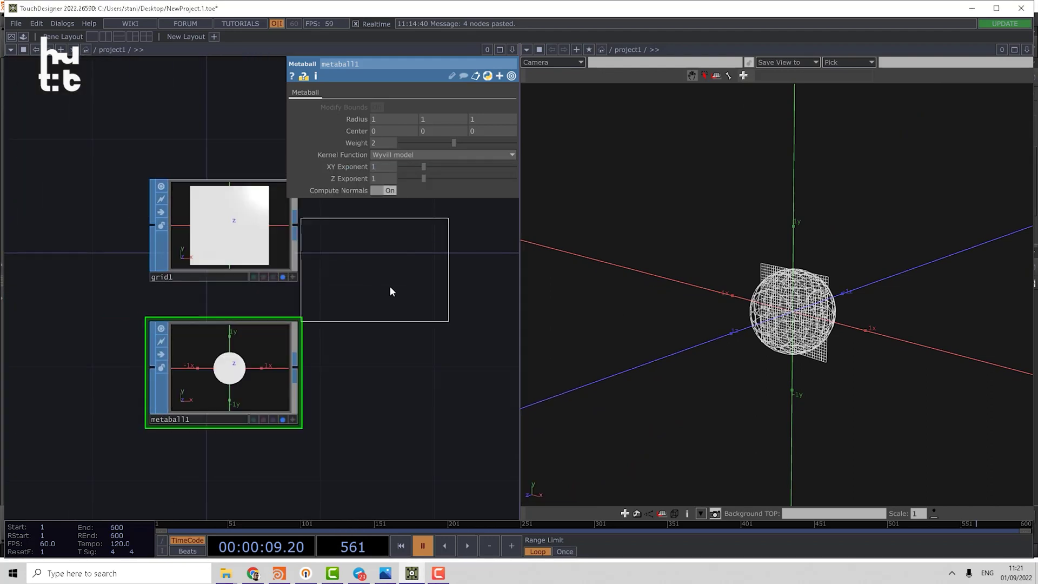
pyautogui.click(332, 249)
pyautogui.moveTo(296, 225); pyautogui.dragTo(323, 269)
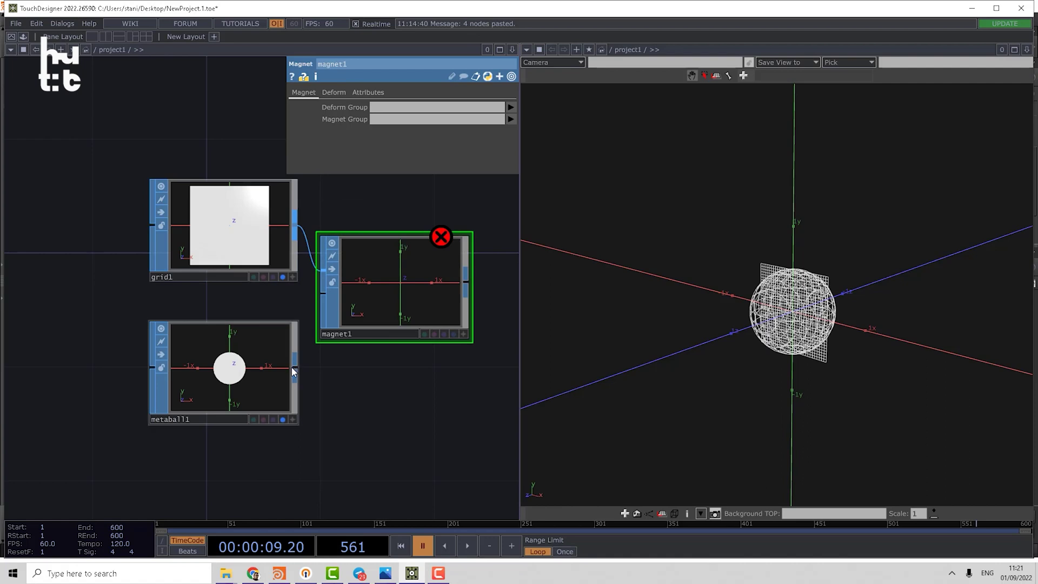
# - Connect metaball1 to magnet1's second input and set the magnet's Deform Translate Z to 0.4
pyautogui.moveTo(295, 365); pyautogui.dragTo(325, 296)
pyautogui.moveTo(407, 378); pyautogui.dragTo(346, 394)
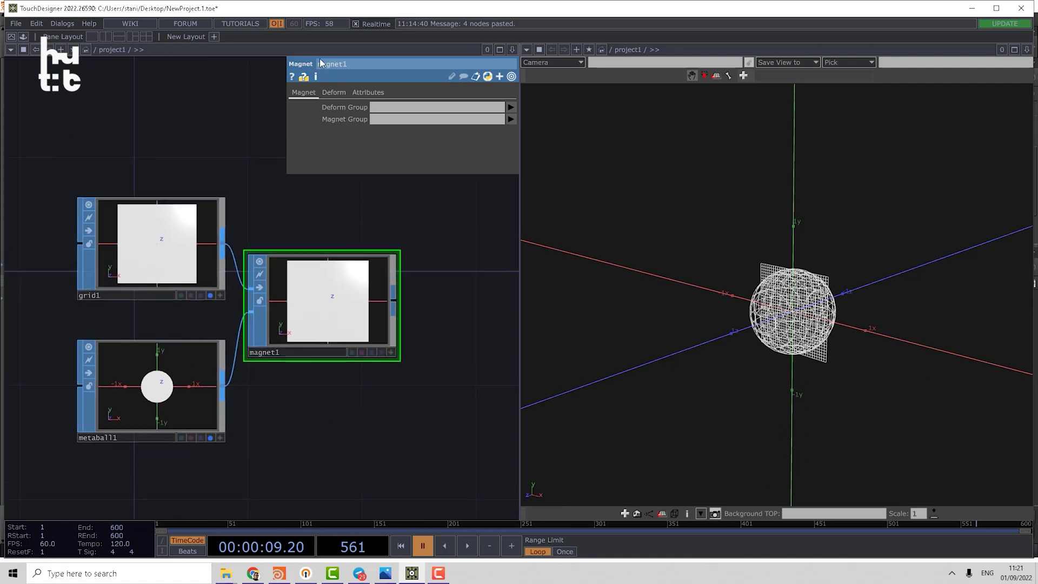
pyautogui.click(334, 92)
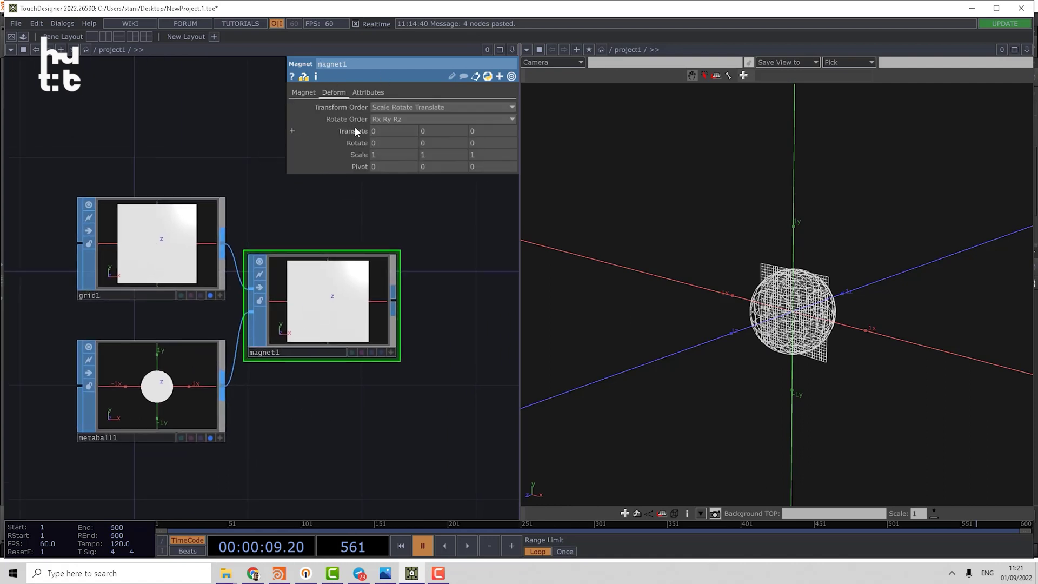
pyautogui.moveTo(412, 224); pyautogui.dragTo(381, 237)
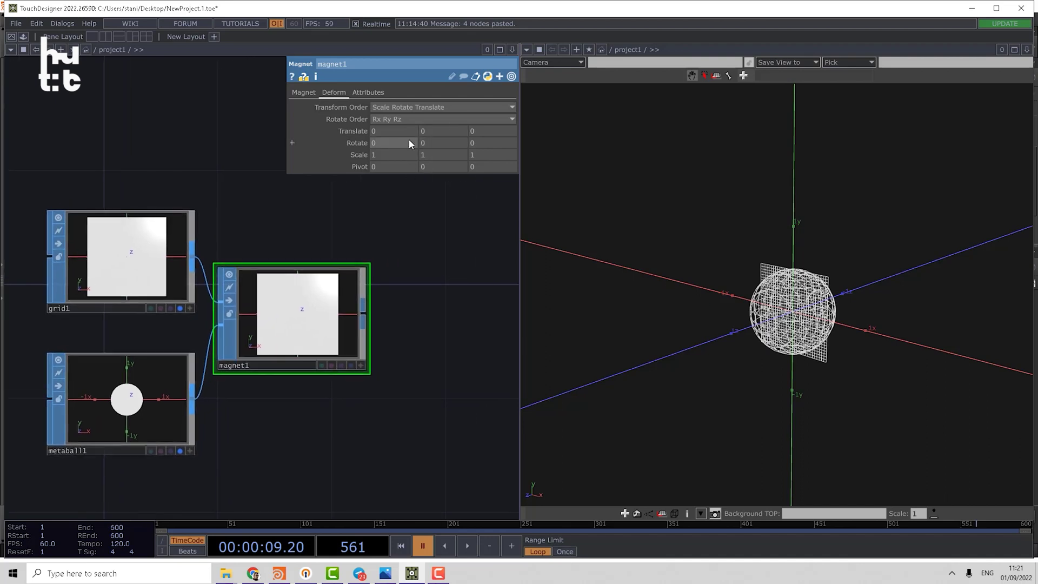
pyautogui.moveTo(780, 308); pyautogui.dragTo(746, 333)
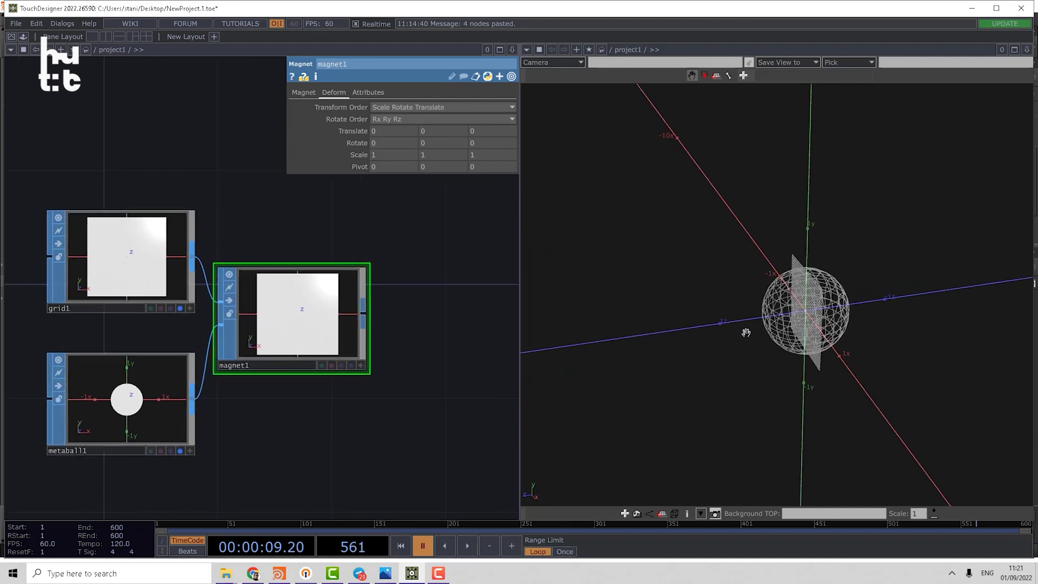
pyautogui.moveTo(485, 131); pyautogui.dragTo(492, 131)
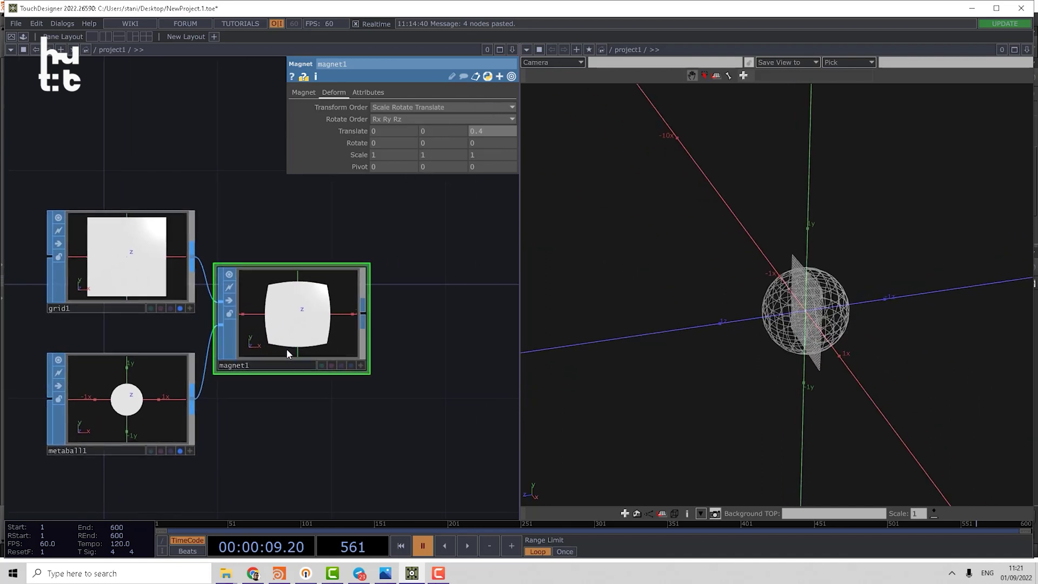
# - Hide grid1 in the geometry viewer and display magnet1 alongside the metaball instead
pyautogui.click(180, 307)
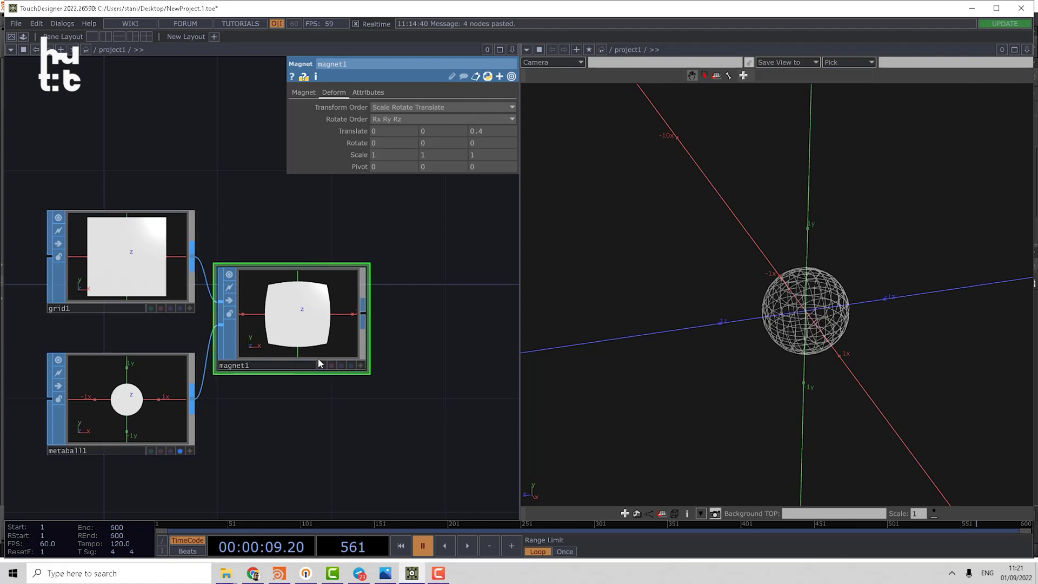
pyautogui.click(351, 365)
pyautogui.moveTo(632, 377); pyautogui.dragTo(592, 280)
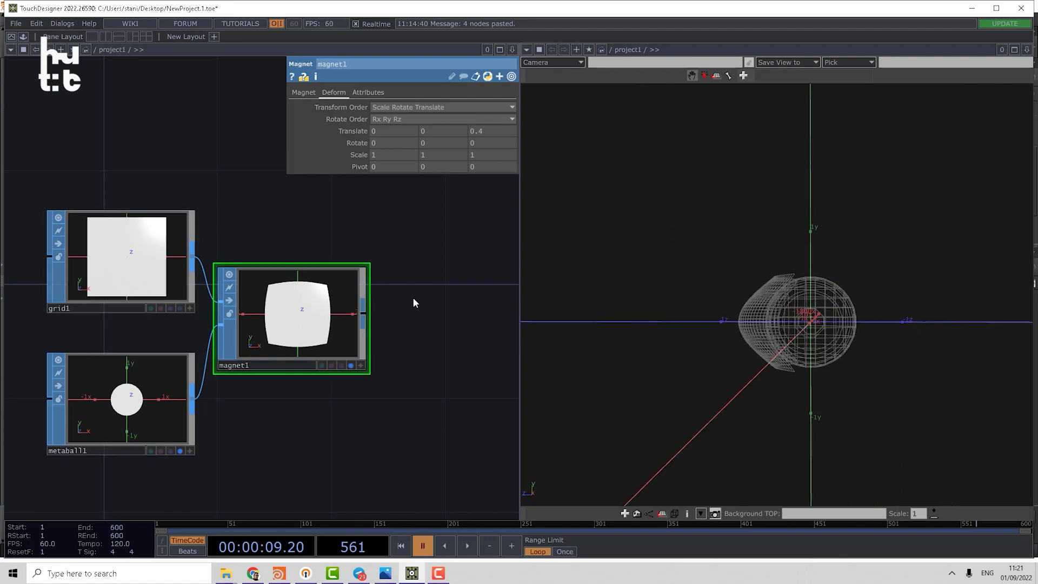
# - Set metaball1's Weight to 1.71, with the magnet deformation in side view
pyautogui.click(146, 381)
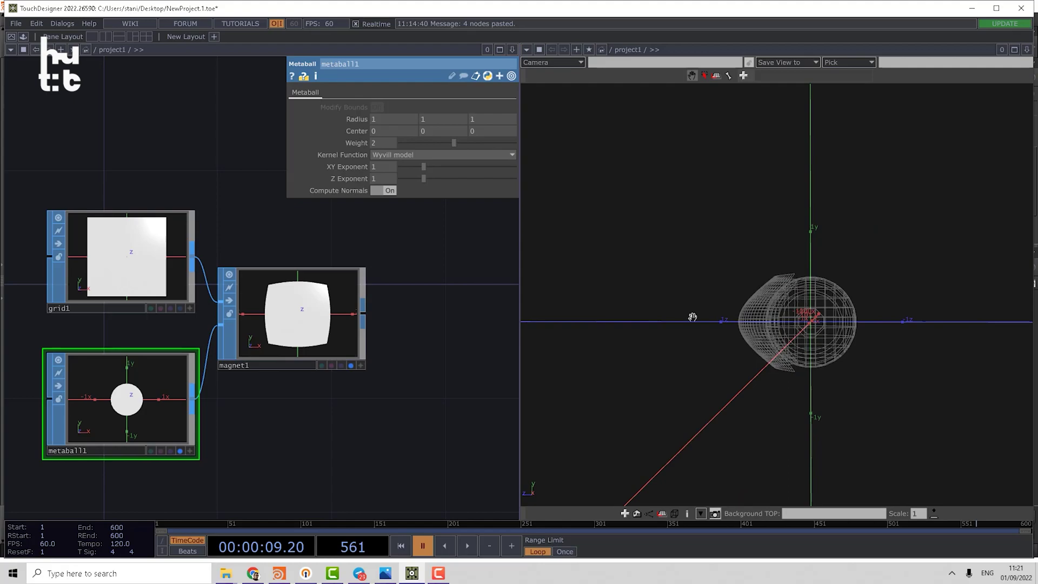
pyautogui.scroll(3, 705, 331)
pyautogui.moveTo(704, 331); pyautogui.dragTo(679, 254)
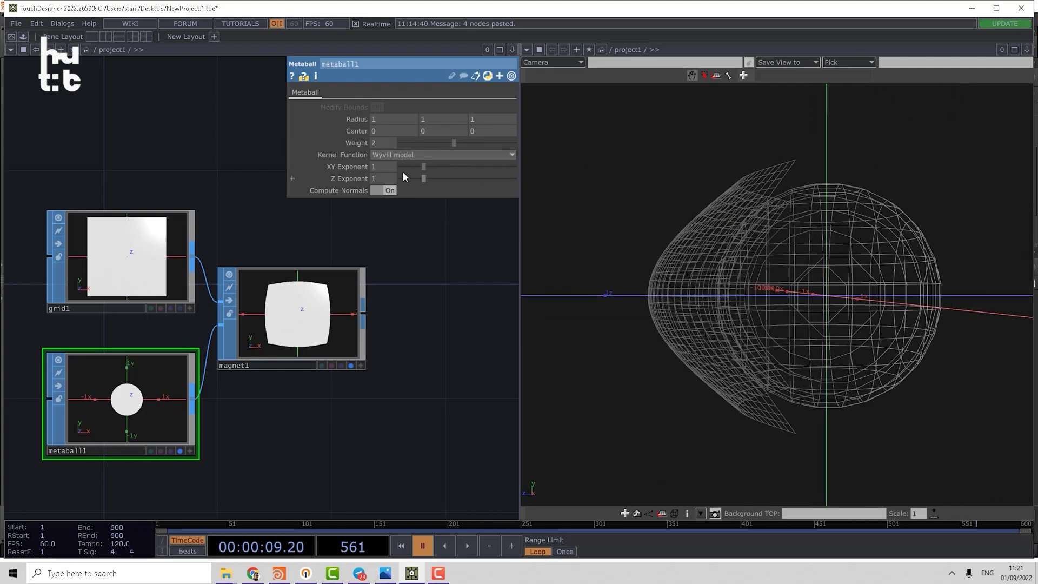
pyautogui.moveTo(448, 142); pyautogui.dragTo(450, 142)
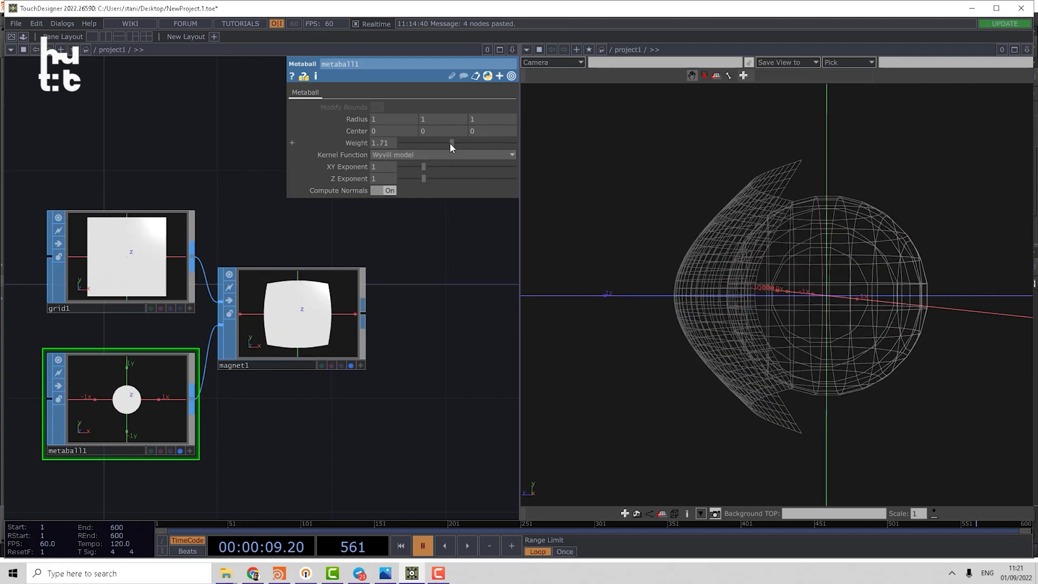
pyautogui.moveTo(359, 119)
pyautogui.mouseDown(button='middle')
pyautogui.moveTo(379, 110)
pyautogui.moveTo(360, 113)
pyautogui.mouseUp(button='middle')
# - Try the Elendt and Blinn kernel functions on metaball1, and set its Kernel Function to Links model
pyautogui.click(389, 153)
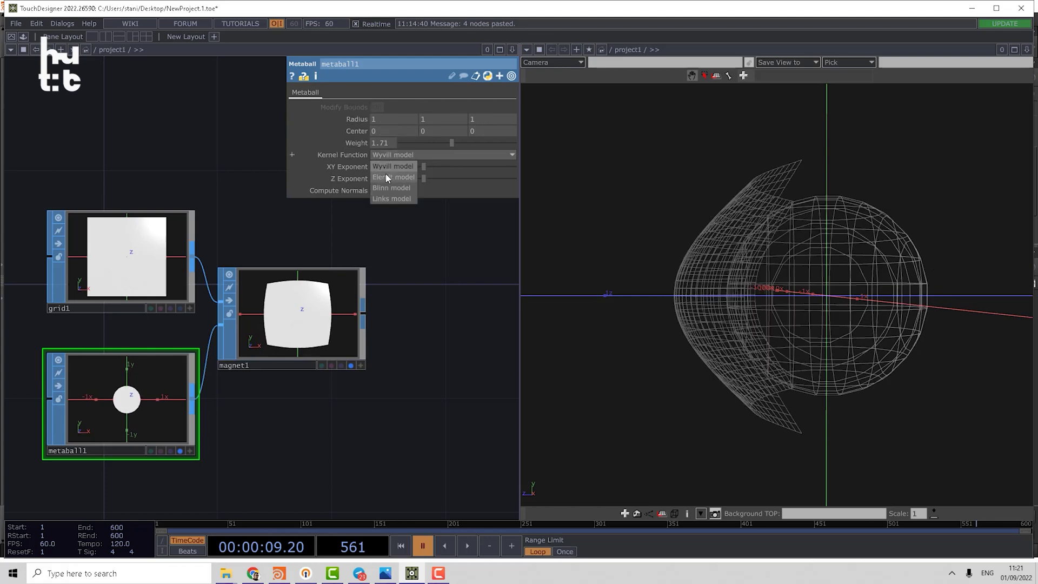
pyautogui.click(406, 176)
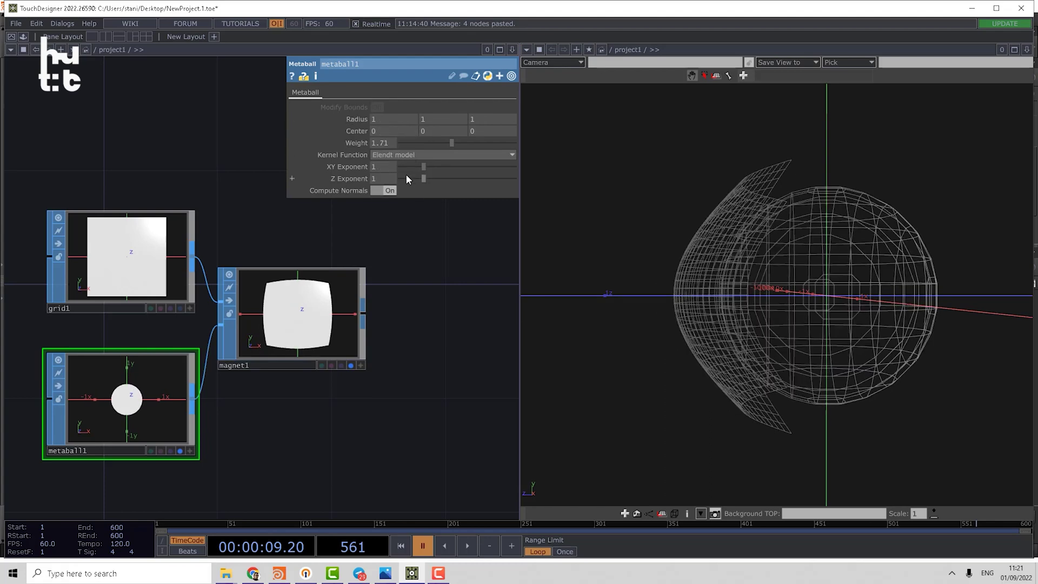
pyautogui.click(407, 158)
pyautogui.click(397, 187)
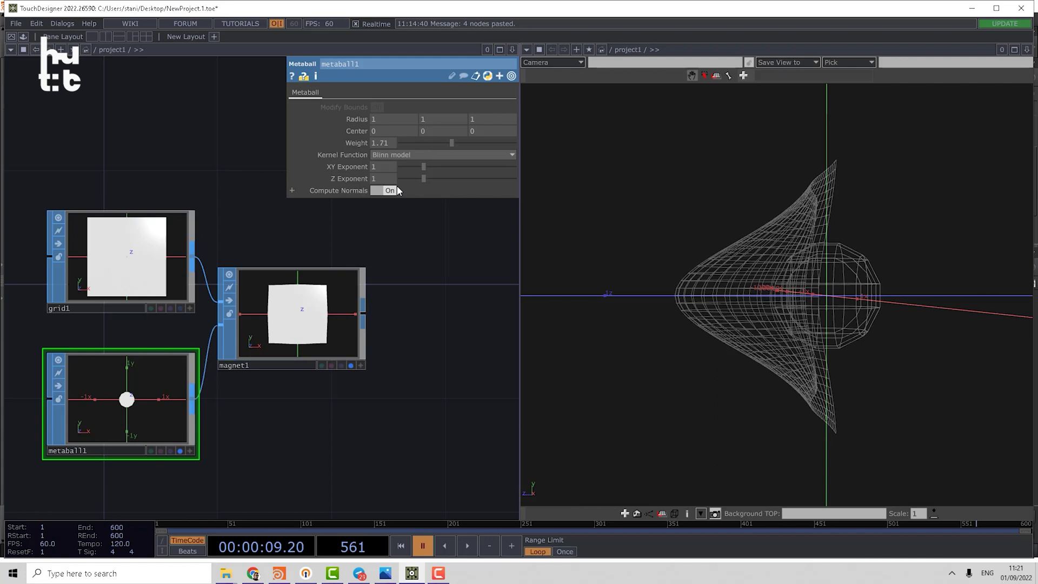
pyautogui.click(410, 157)
pyautogui.click(396, 196)
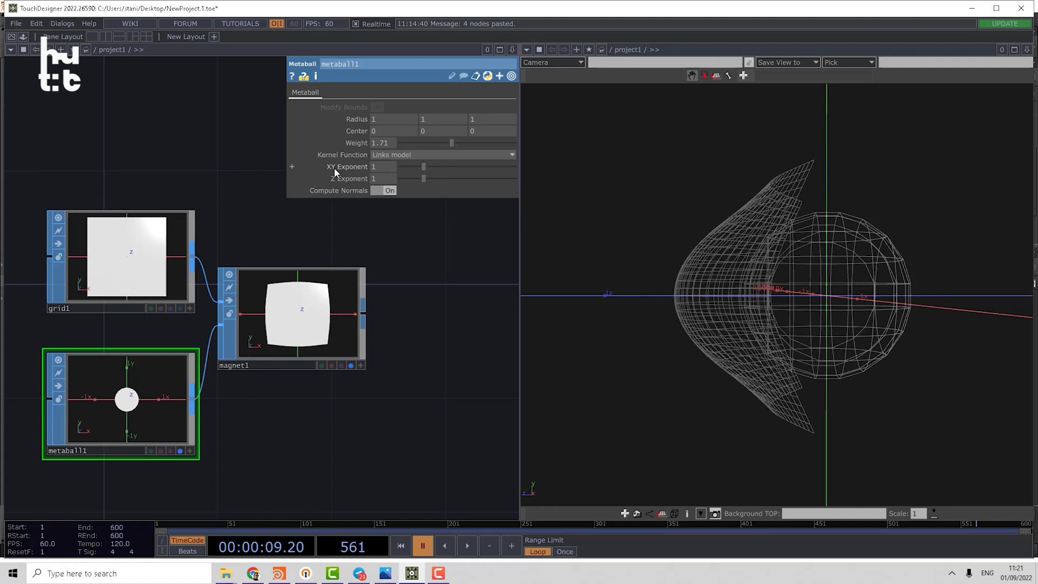
# - Set metaball1's XY Exponent to 1.14 and its Z Exponent to 2.26
pyautogui.moveTo(423, 168); pyautogui.dragTo(452, 180)
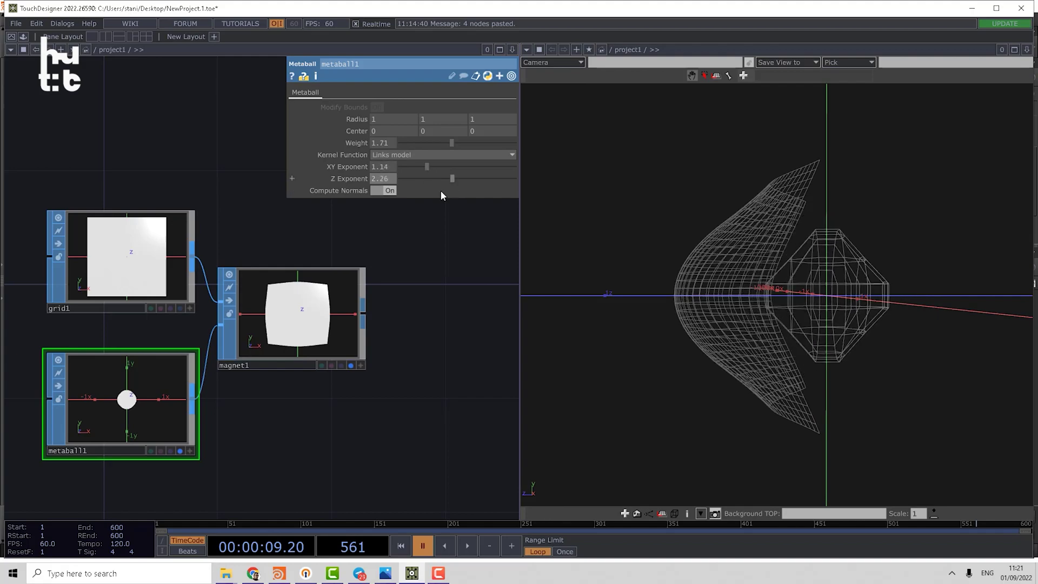
pyautogui.moveTo(481, 321); pyautogui.dragTo(506, 325)
pyautogui.moveTo(649, 319); pyautogui.dragTo(709, 293)
# - Duplicate the grid, metaball and magnet nodes below the originals and show only the copied setup in the viewer
pyautogui.moveTo(329, 335); pyautogui.dragTo(355, 279)
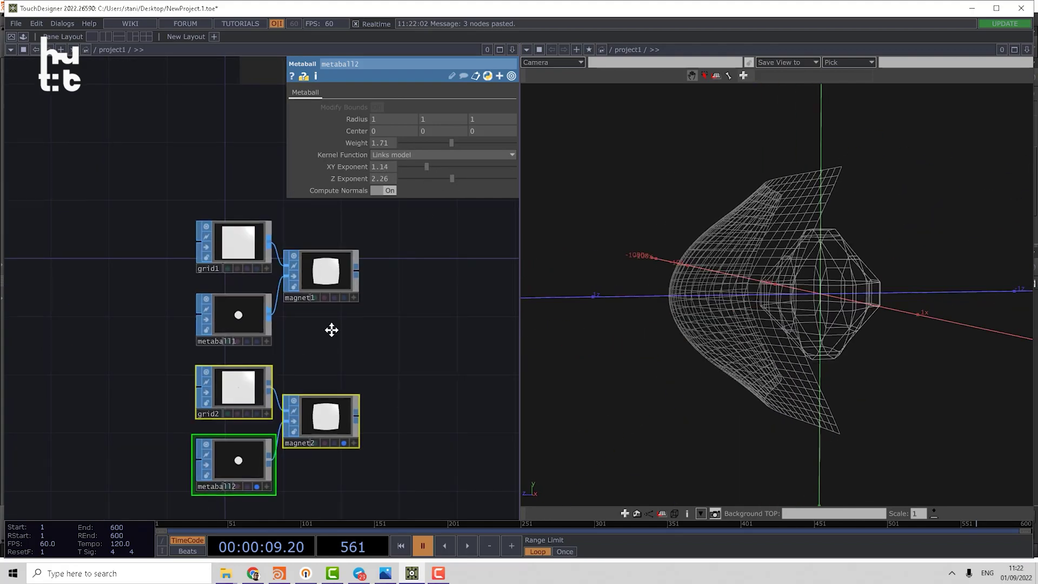
pyautogui.scroll(3, 323, 378)
pyautogui.scroll(-2, 319, 375)
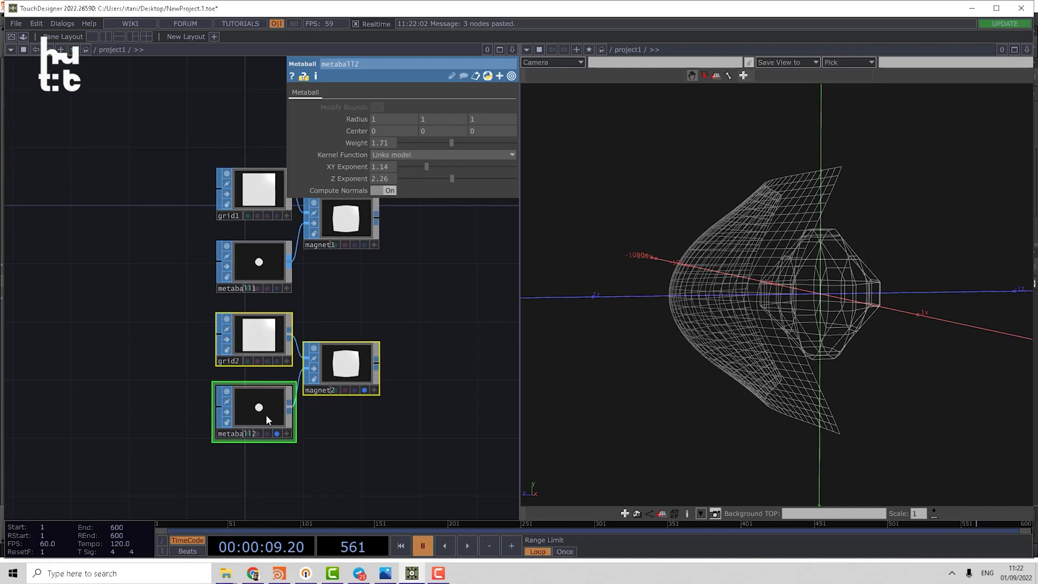
# - Reposition the duplicated nodes, keeping grid2 near magnet2 and moving metaball2 farther away from them
pyautogui.moveTo(265, 414); pyautogui.dragTo(165, 415)
pyautogui.click(263, 424)
pyautogui.moveTo(254, 368); pyautogui.dragTo(356, 368)
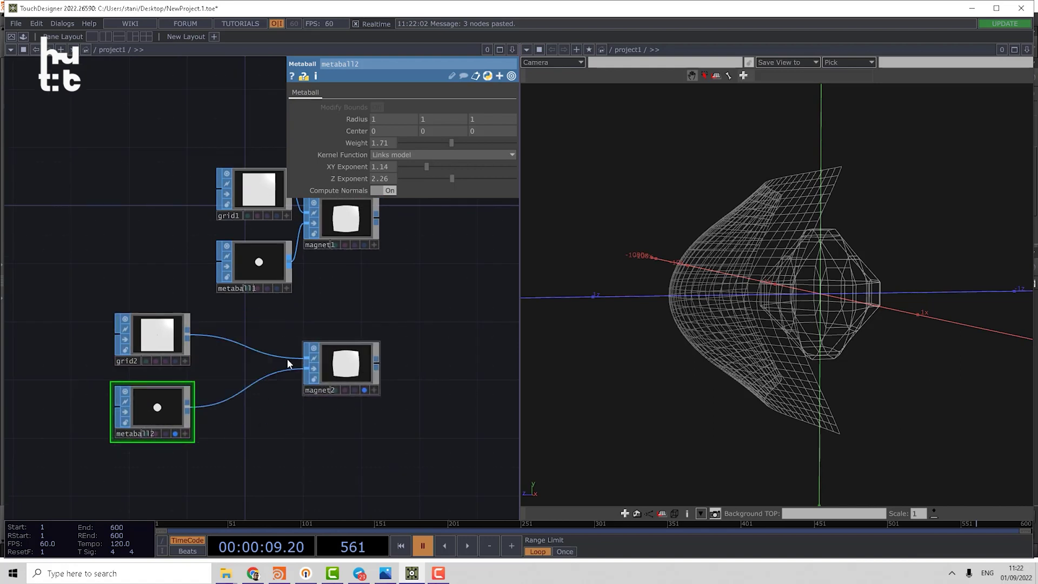
pyautogui.moveTo(174, 341); pyautogui.dragTo(278, 342)
pyautogui.moveTo(224, 454); pyautogui.dragTo(320, 444)
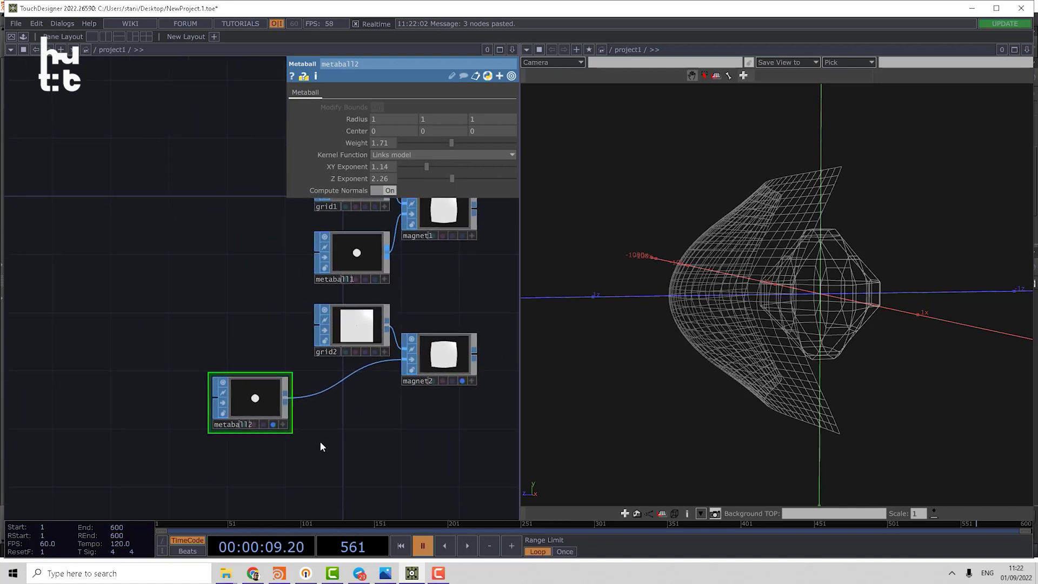
pyautogui.moveTo(256, 407); pyautogui.dragTo(198, 436)
pyautogui.press('Tab')
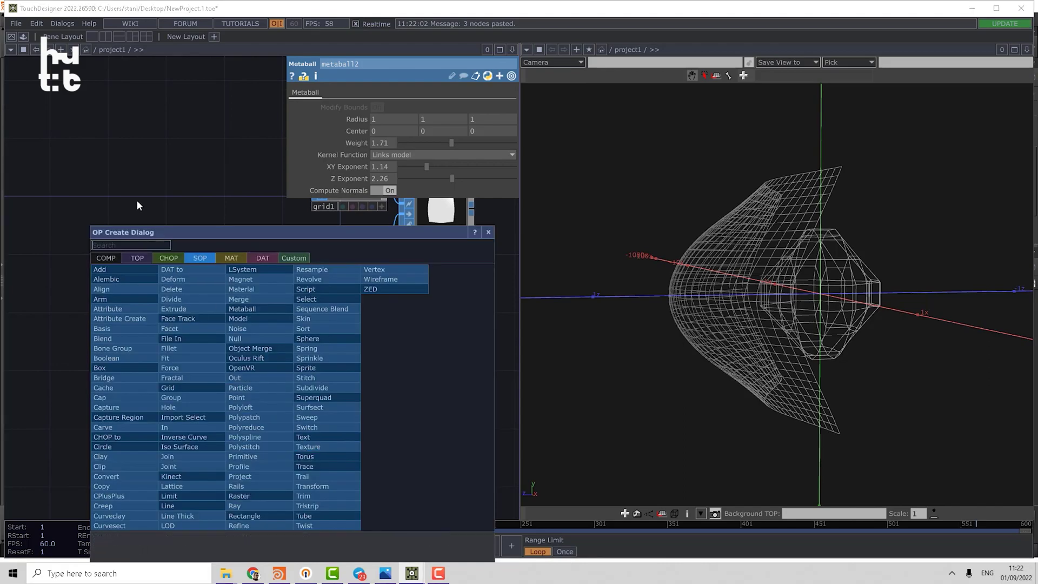
pyautogui.press('Escape')
# - Enlarge grid2 well beyond the metaball, and arrange grid2 and metaball2 in one column spaced away from magnet2
pyautogui.click(353, 334)
pyautogui.moveTo(365, 153); pyautogui.dragTo(285, 147, button='middle')
pyautogui.moveTo(665, 313); pyautogui.dragTo(800, 287)
pyautogui.moveTo(370, 417); pyautogui.dragTo(389, 456)
pyautogui.moveTo(371, 368); pyautogui.dragTo(262, 367)
pyautogui.moveTo(302, 421); pyautogui.dragTo(311, 399)
pyautogui.moveTo(216, 450); pyautogui.dragTo(261, 452)
# - Set magnet2's Deform Rotate Z to 45 and check the twisted grid in shaded and wireframe display
pyautogui.click(466, 373)
pyautogui.click(262, 443)
pyautogui.click(469, 369)
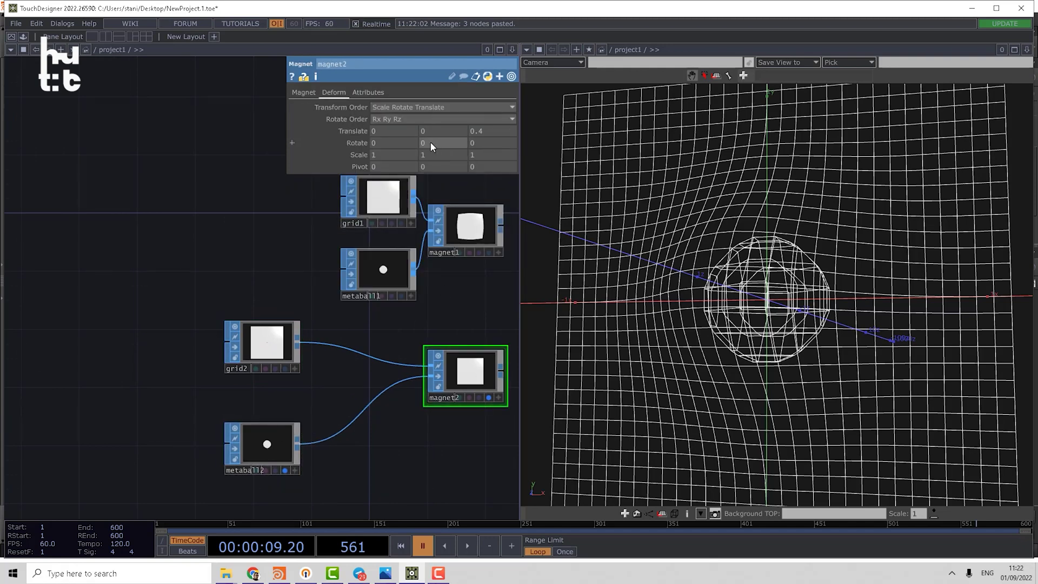
pyautogui.moveTo(480, 141)
pyautogui.mouseDown()
pyautogui.moveTo(511, 142)
pyautogui.moveTo(476, 153)
pyautogui.mouseUp()
pyautogui.press('w')
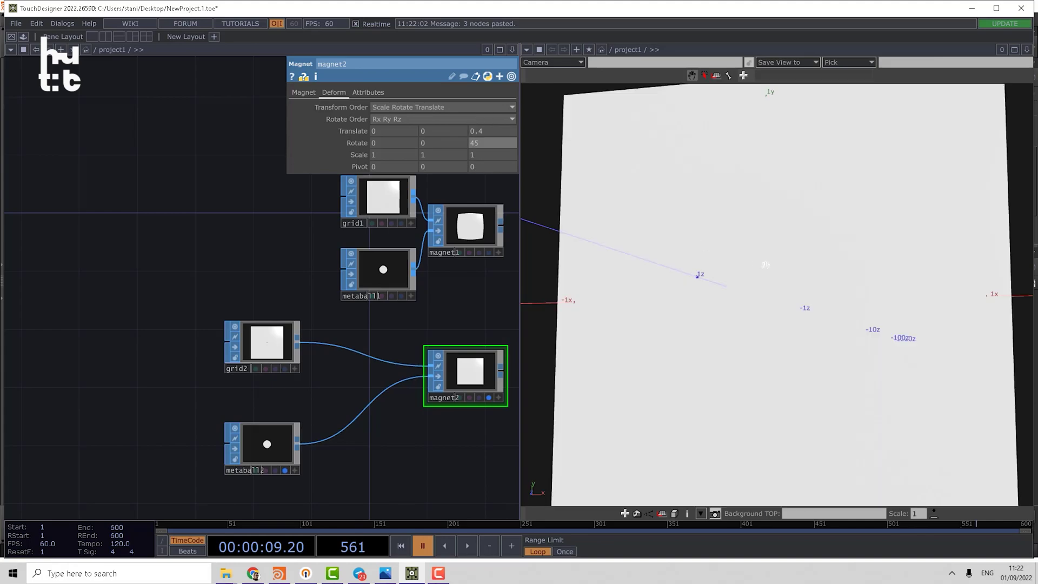
pyautogui.press('w')
pyautogui.moveTo(766, 265); pyautogui.dragTo(748, 279)
# - Add an Attribute Create SOP after magnet2 and display it in the geometry viewer instead of magnet2
pyautogui.moveTo(359, 443); pyautogui.dragTo(334, 426)
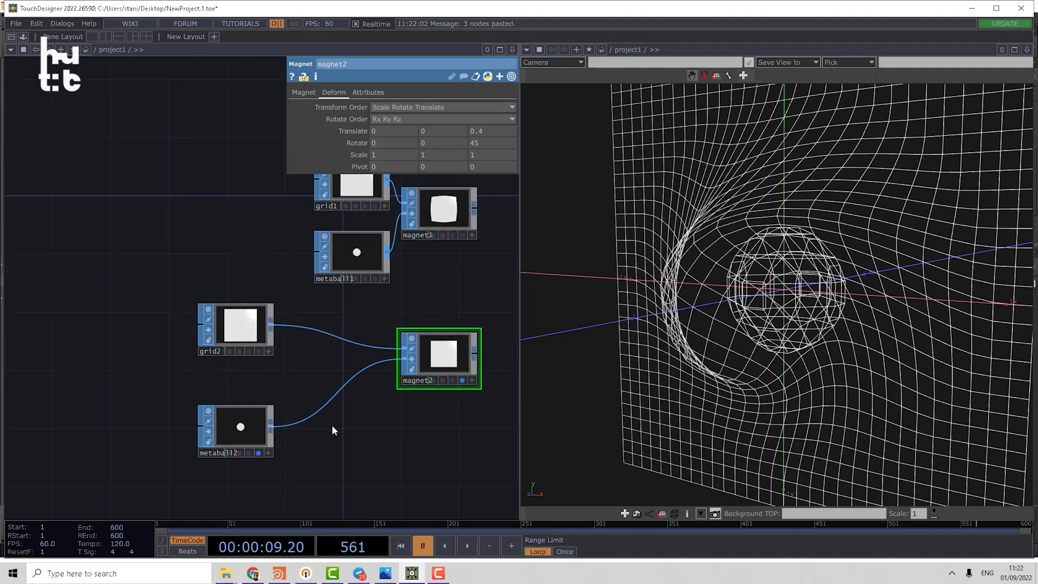
pyautogui.press('Tab')
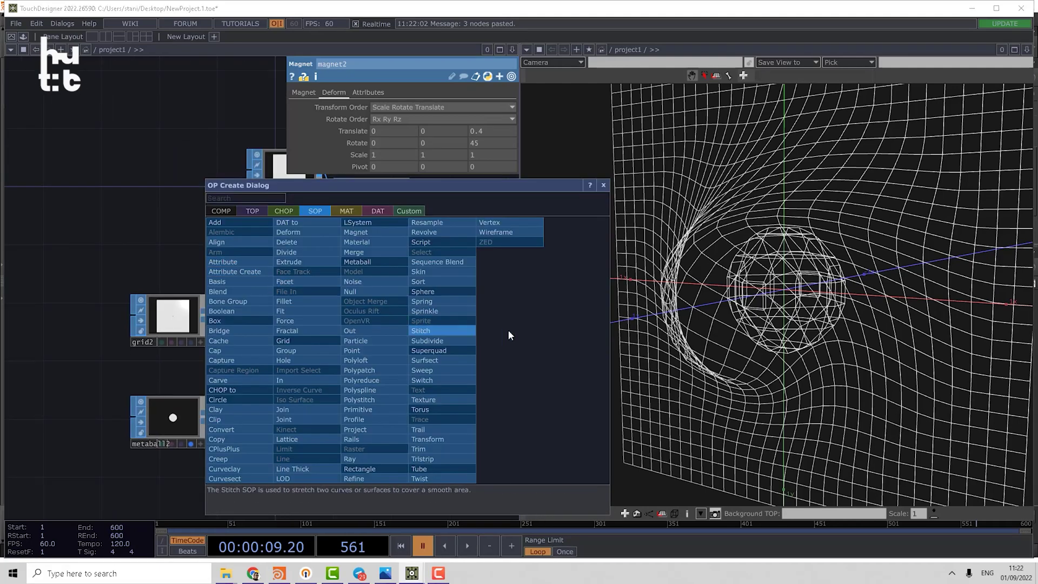
pyautogui.click(237, 272)
pyautogui.click(473, 349)
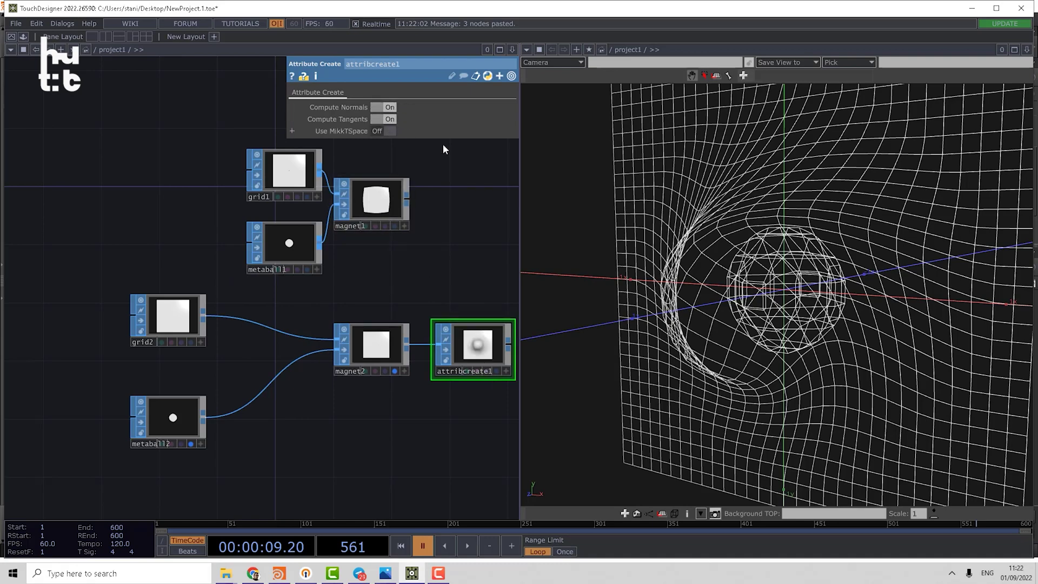
pyautogui.click(496, 371)
pyautogui.moveTo(533, 355)
pyautogui.mouseDown()
pyautogui.moveTo(718, 325)
pyautogui.moveTo(732, 278)
pyautogui.moveTo(753, 301)
pyautogui.moveTo(707, 308)
pyautogui.mouseUp()
pyautogui.press('w')
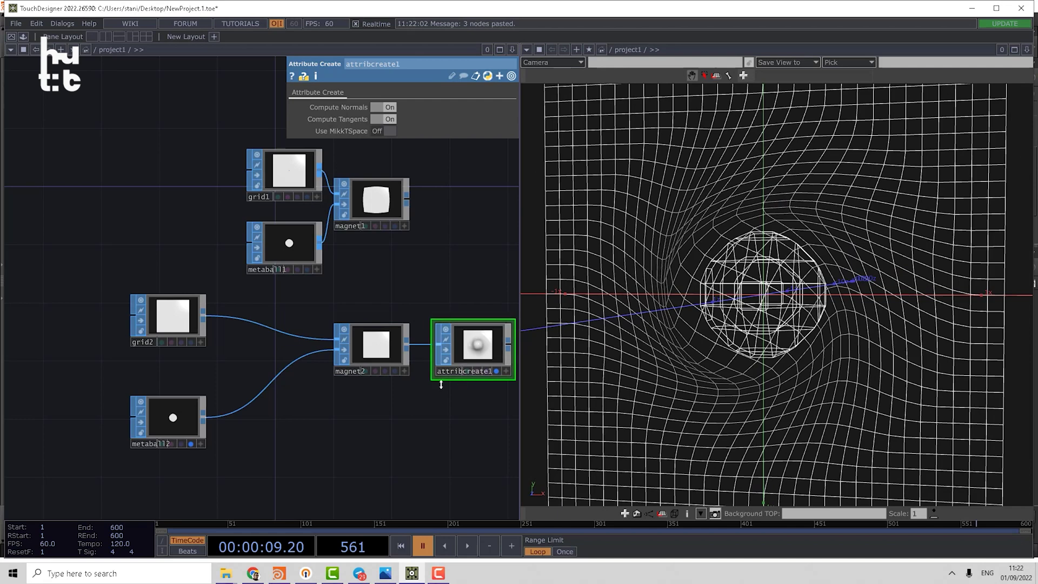
# - Add a Circle SOP between grid2 and metaball2 and set its Divisions to 3
pyautogui.moveTo(441, 385); pyautogui.dragTo(446, 409)
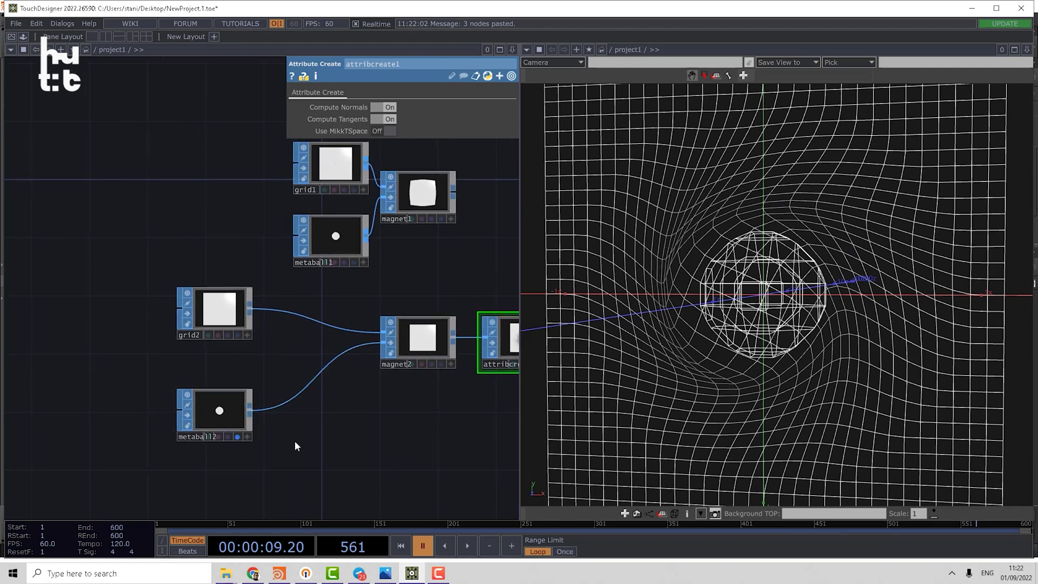
pyautogui.press('Tab')
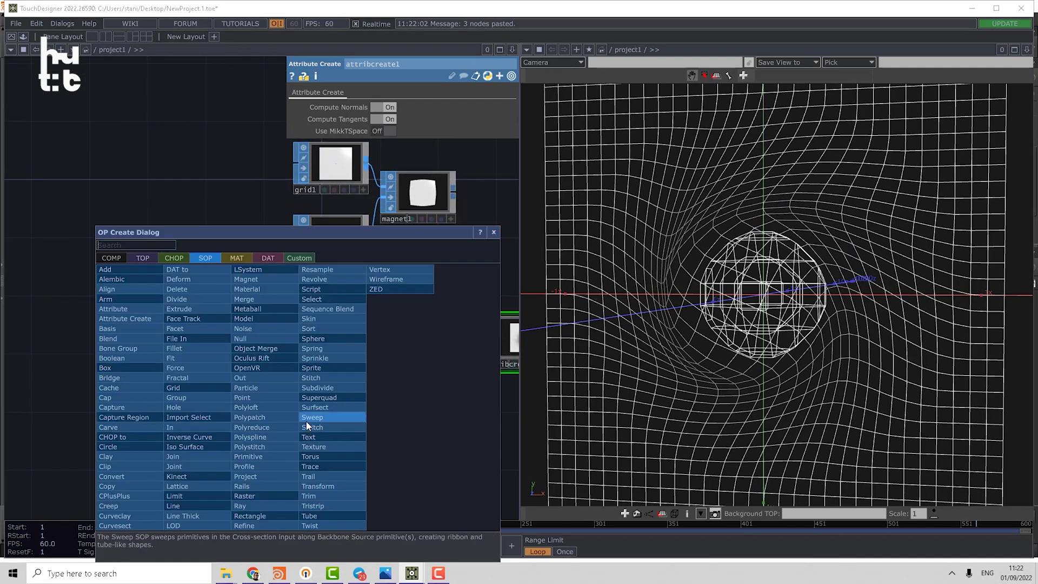
pyautogui.click(122, 444)
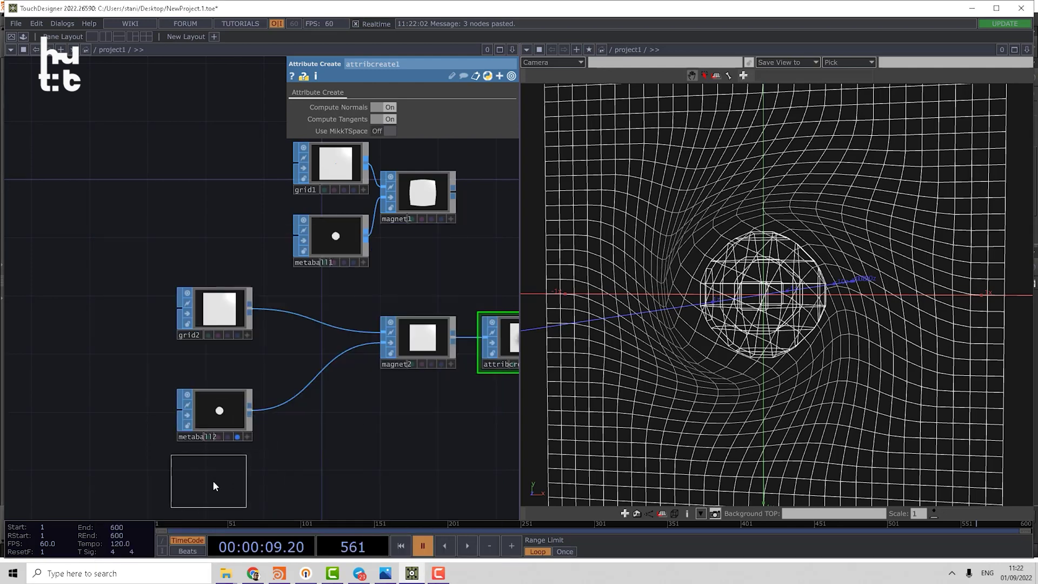
pyautogui.click(211, 413)
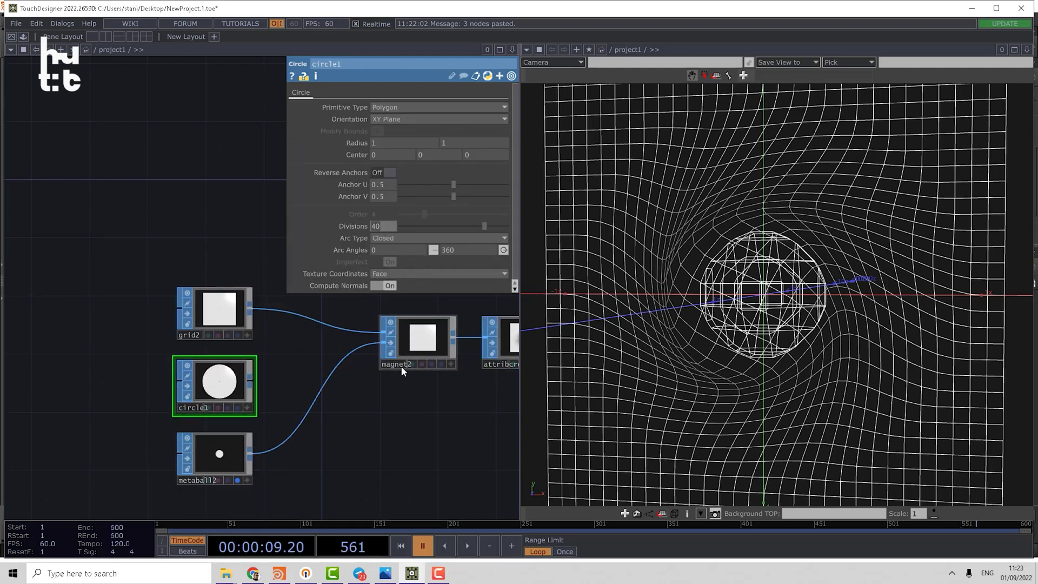
pyautogui.write('3')
pyautogui.press('Return')
# - Add a Copy SOP fed by circle1 and connect metaball2 to its second input
pyautogui.press('Tab')
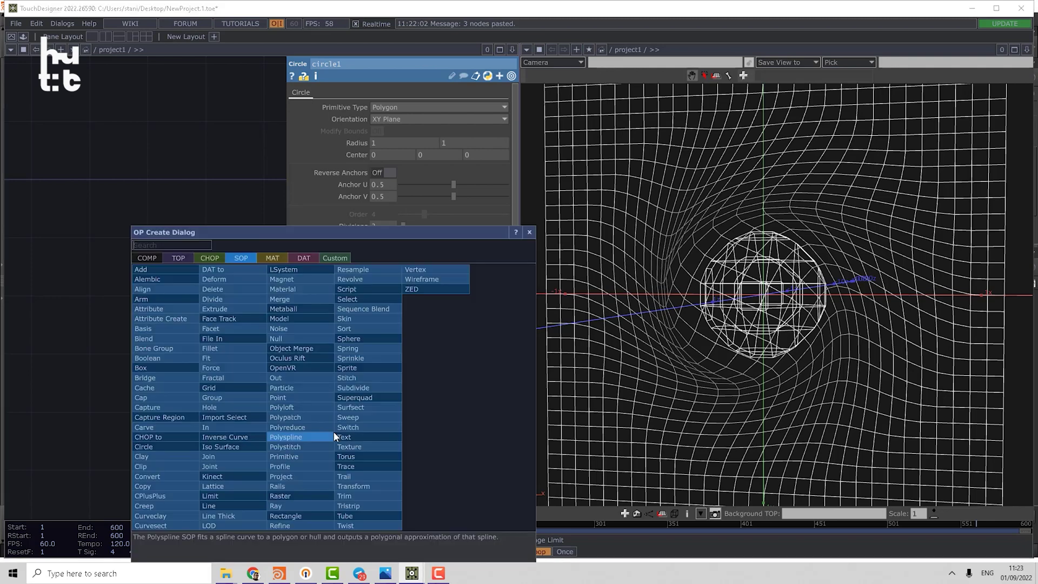
pyautogui.write('cop')
pyautogui.press('Return')
pyautogui.click(333, 430)
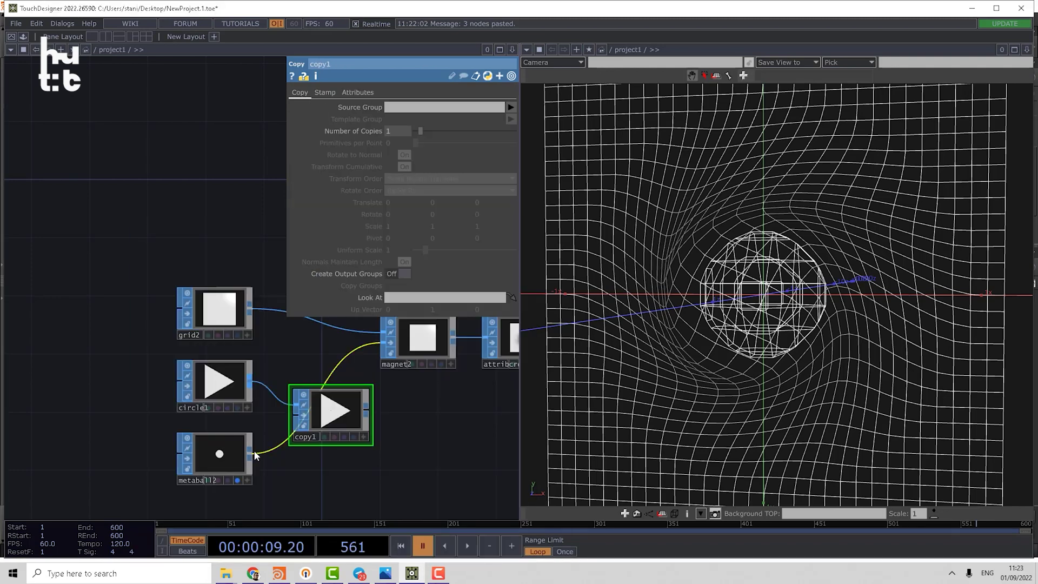
pyautogui.moveTo(251, 454); pyautogui.dragTo(287, 431)
# - Move circle1 below metaball2 and swap the Copy SOP's inputs, with metaball2 as source and circle1 as template
pyautogui.scroll(3, 352, 416)
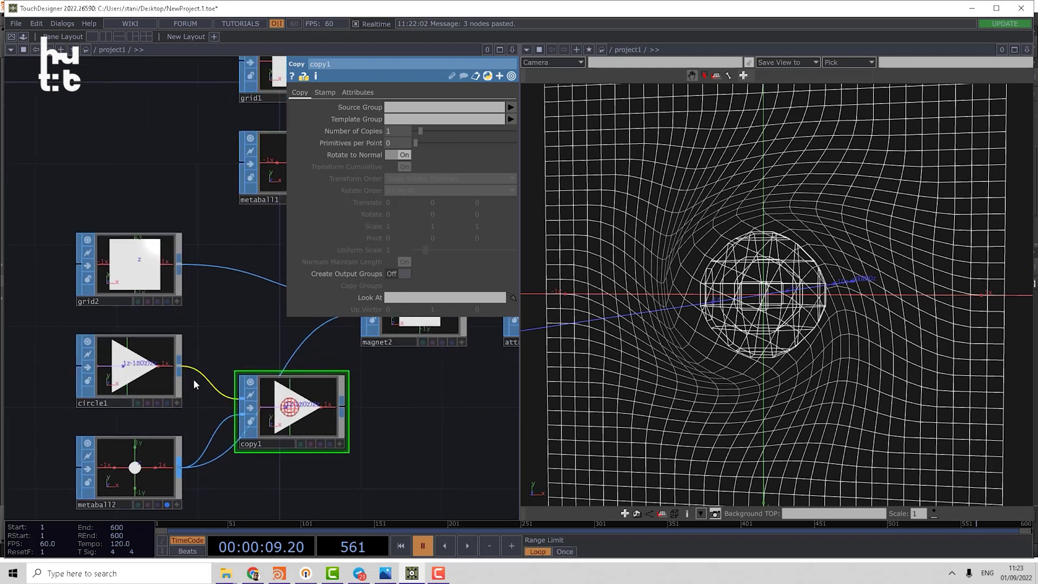
pyautogui.moveTo(189, 401); pyautogui.dragTo(211, 330)
pyautogui.moveTo(162, 307); pyautogui.dragTo(161, 493)
pyautogui.moveTo(142, 403); pyautogui.dragTo(265, 328)
pyautogui.moveTo(206, 475); pyautogui.dragTo(262, 345)
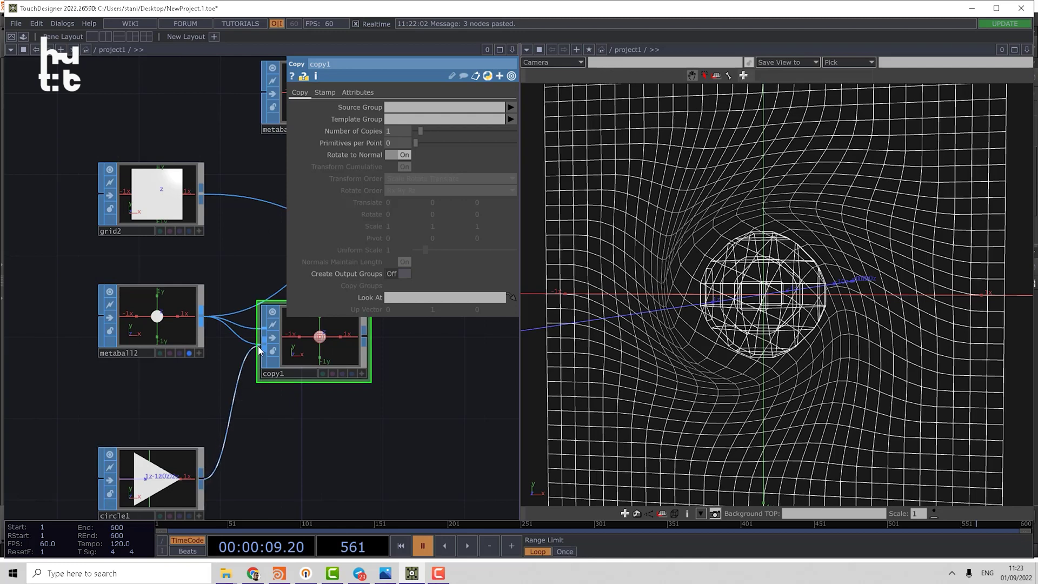
# - Connect copy1 to the second input of magnet2, replacing the direct metaball2 connection
pyautogui.moveTo(309, 385); pyautogui.dragTo(187, 407)
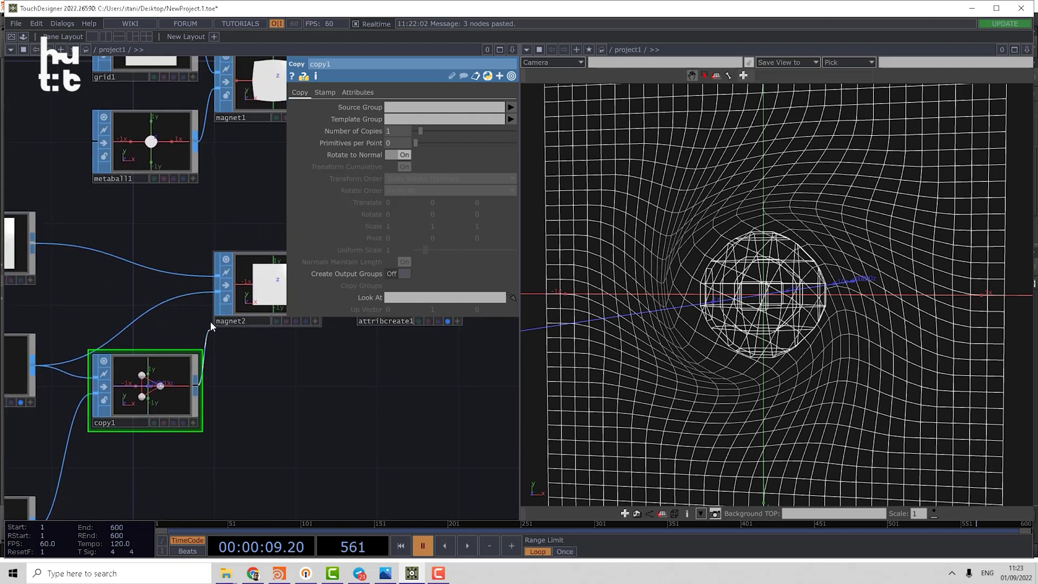
pyautogui.moveTo(211, 304); pyautogui.dragTo(215, 294)
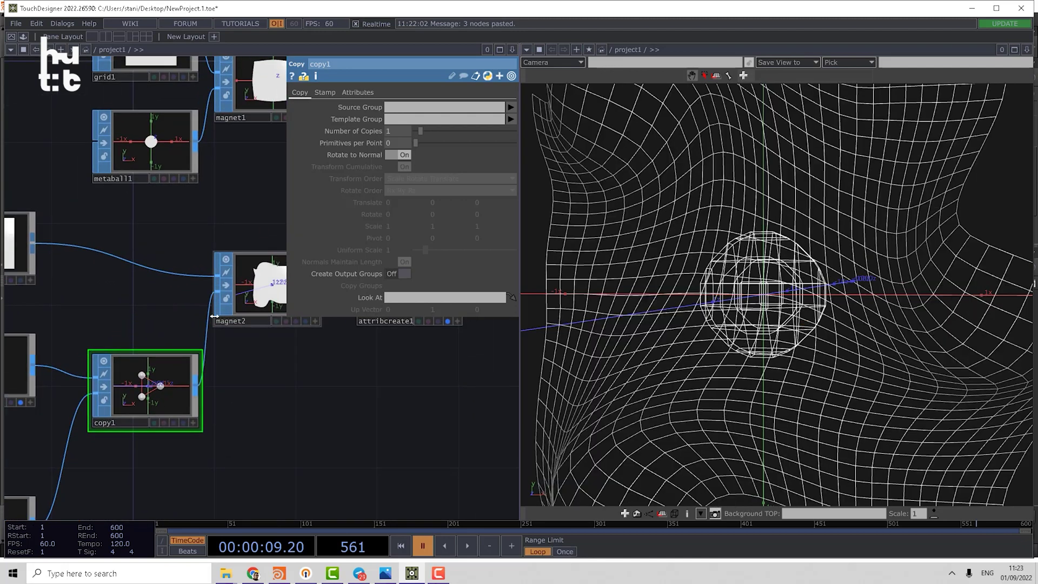
pyautogui.moveTo(777, 331); pyautogui.dragTo(600, 313, button='middle')
pyautogui.moveTo(600, 314); pyautogui.dragTo(690, 230)
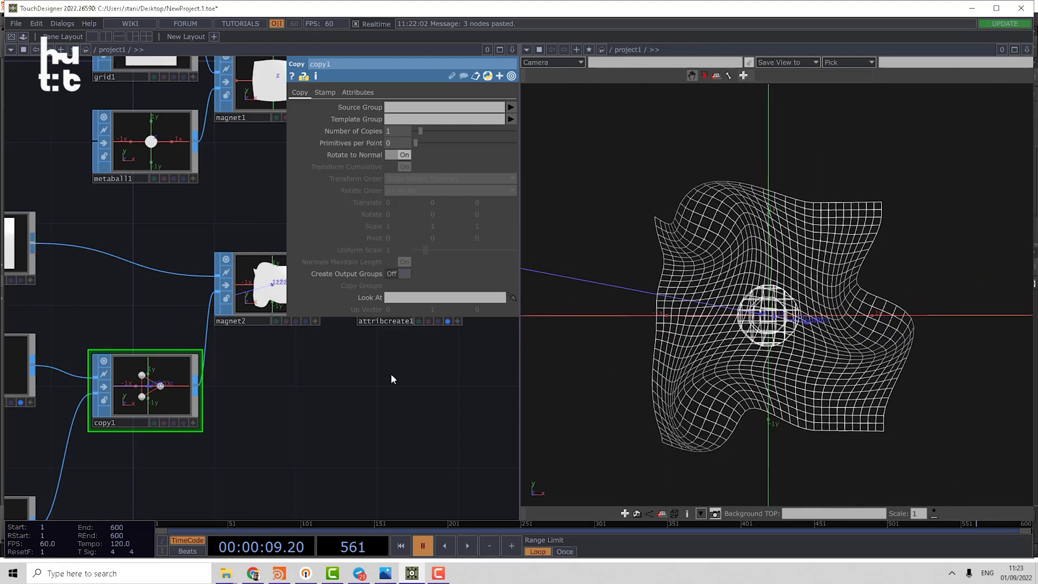
# - Enlarge grid2 by setting its Size to 2.7 by 2.7
pyautogui.moveTo(267, 387); pyautogui.dragTo(357, 377)
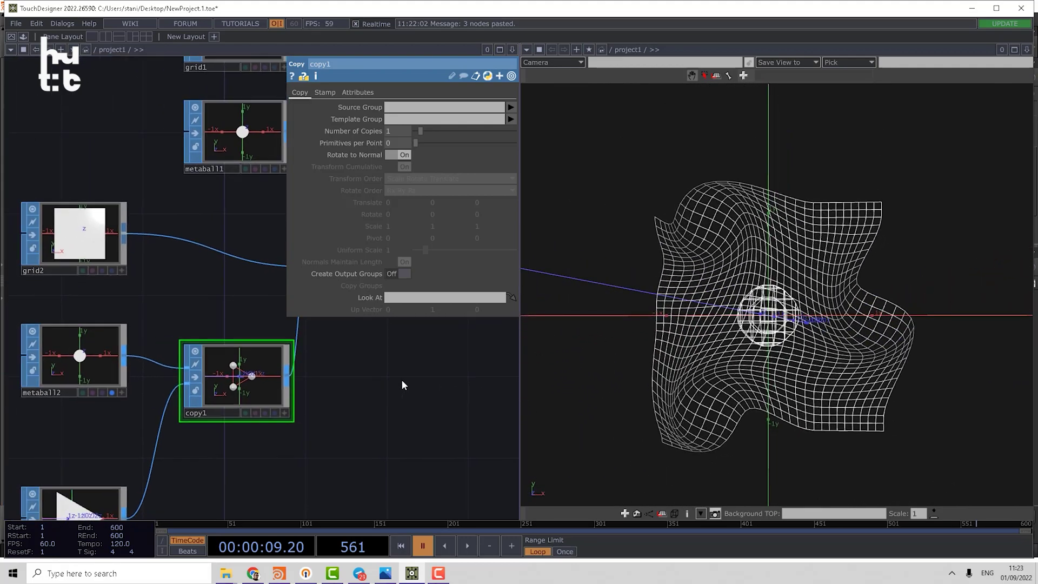
pyautogui.click(115, 263)
pyautogui.moveTo(363, 156); pyautogui.dragTo(365, 138, button='middle')
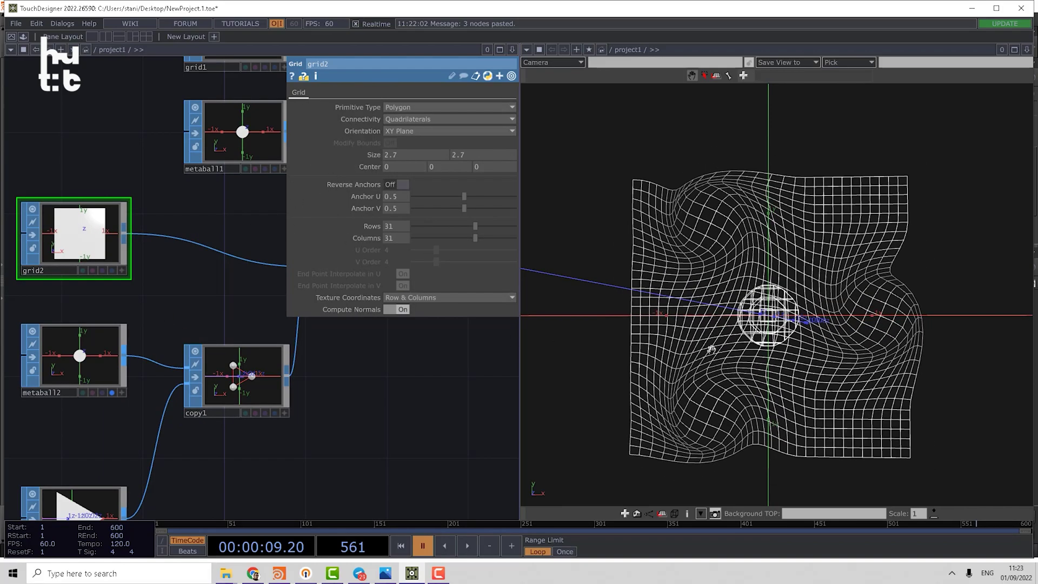
pyautogui.moveTo(712, 349); pyautogui.dragTo(651, 342)
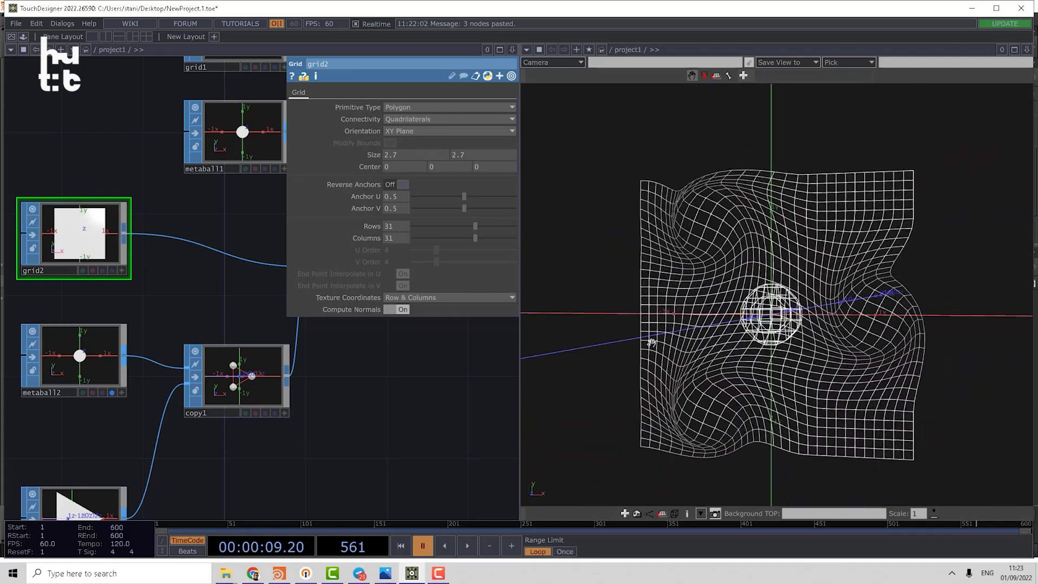
pyautogui.moveTo(651, 342); pyautogui.dragTo(662, 345)
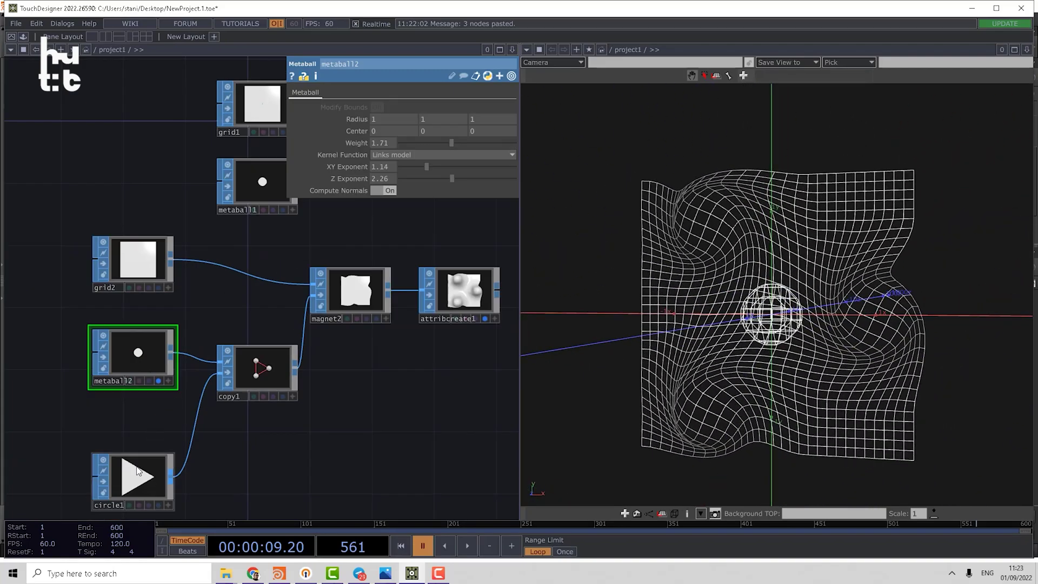
# - Open the parameters of circle1
pyautogui.click(138, 472)
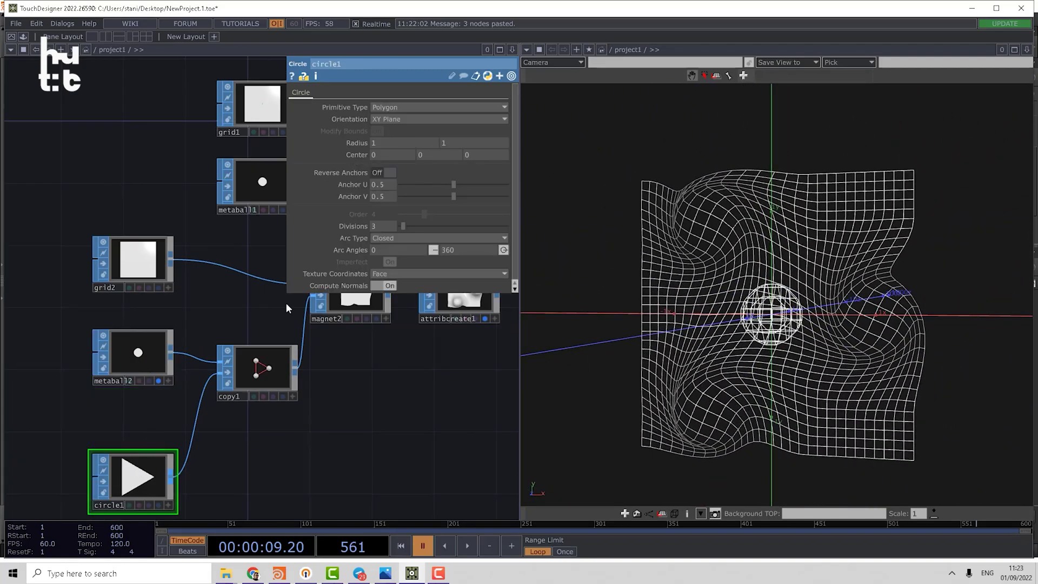